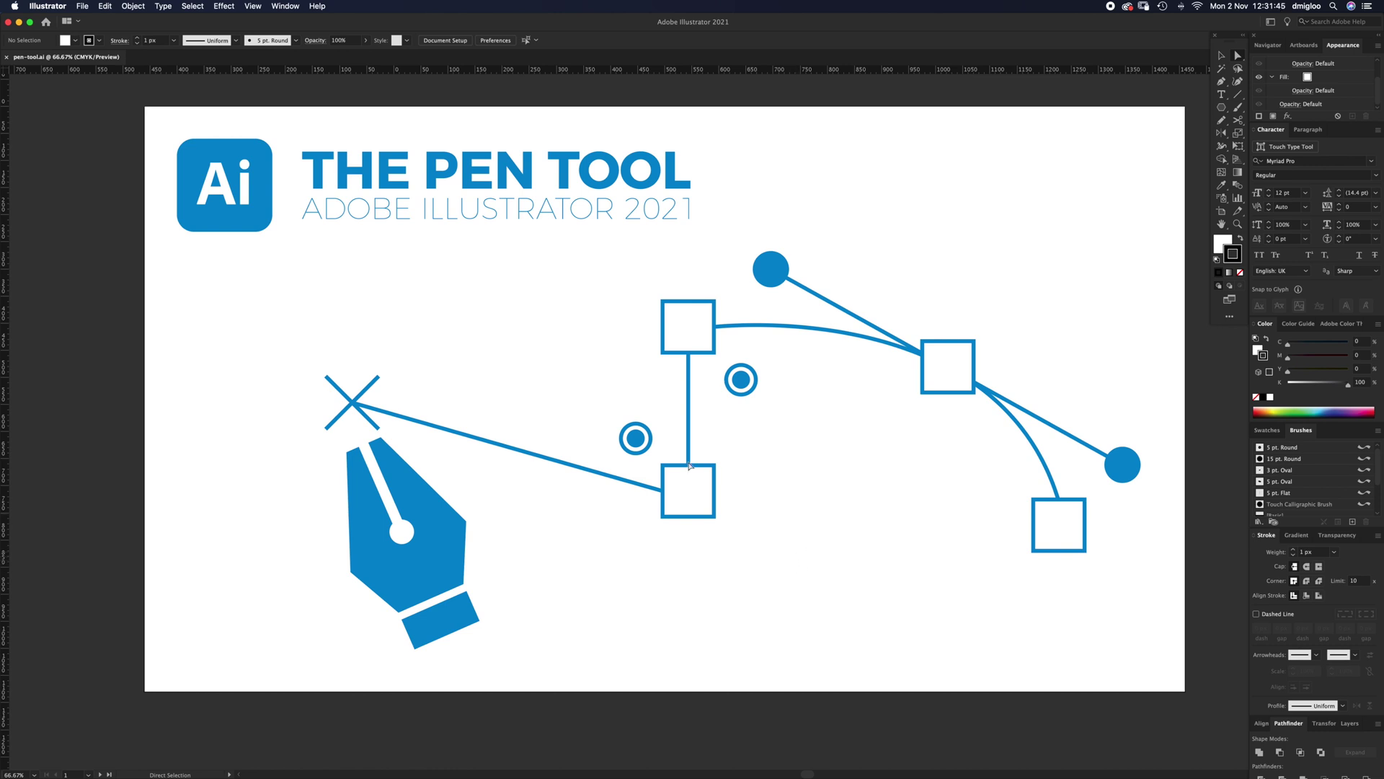
Leave Document Setup and artboard editing, then pick the Pen tool and show its variants.
left_click(452, 40)
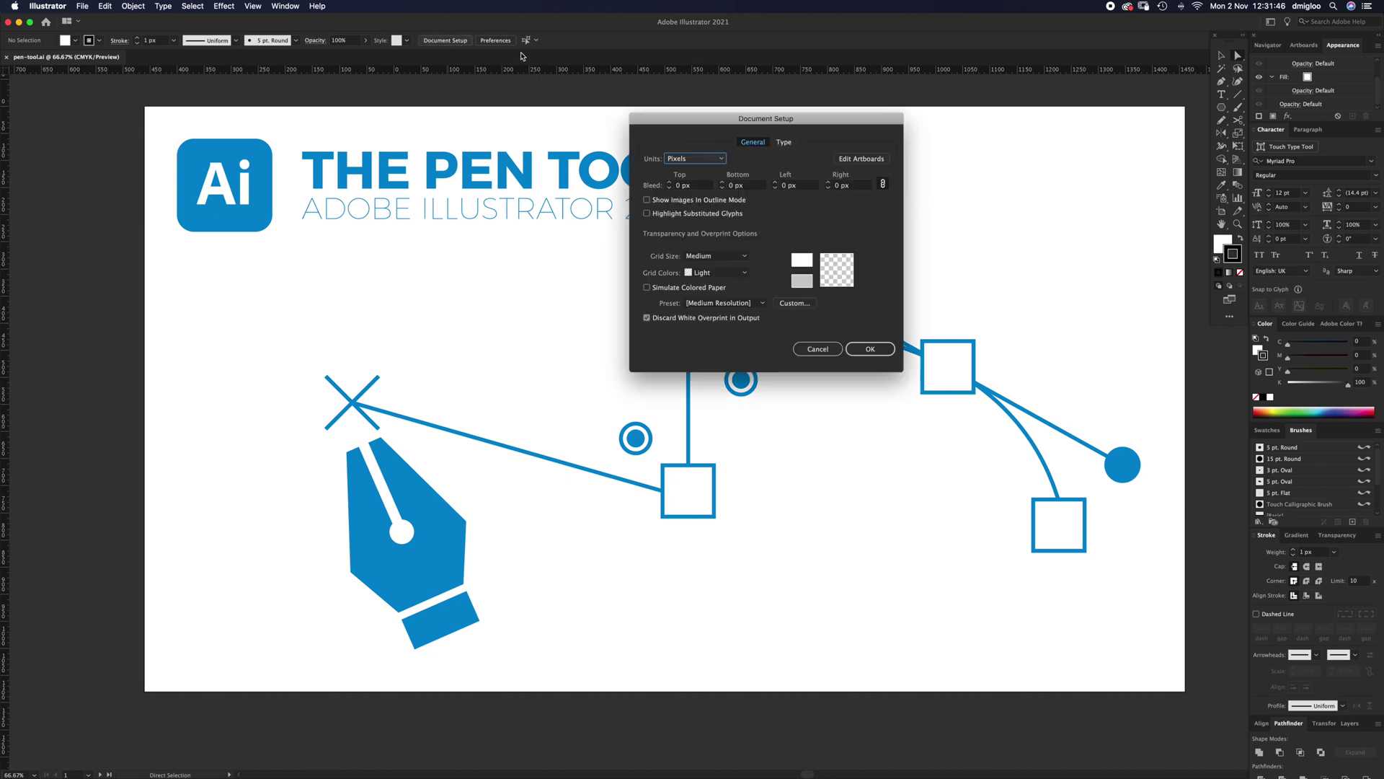
left_click(858, 162)
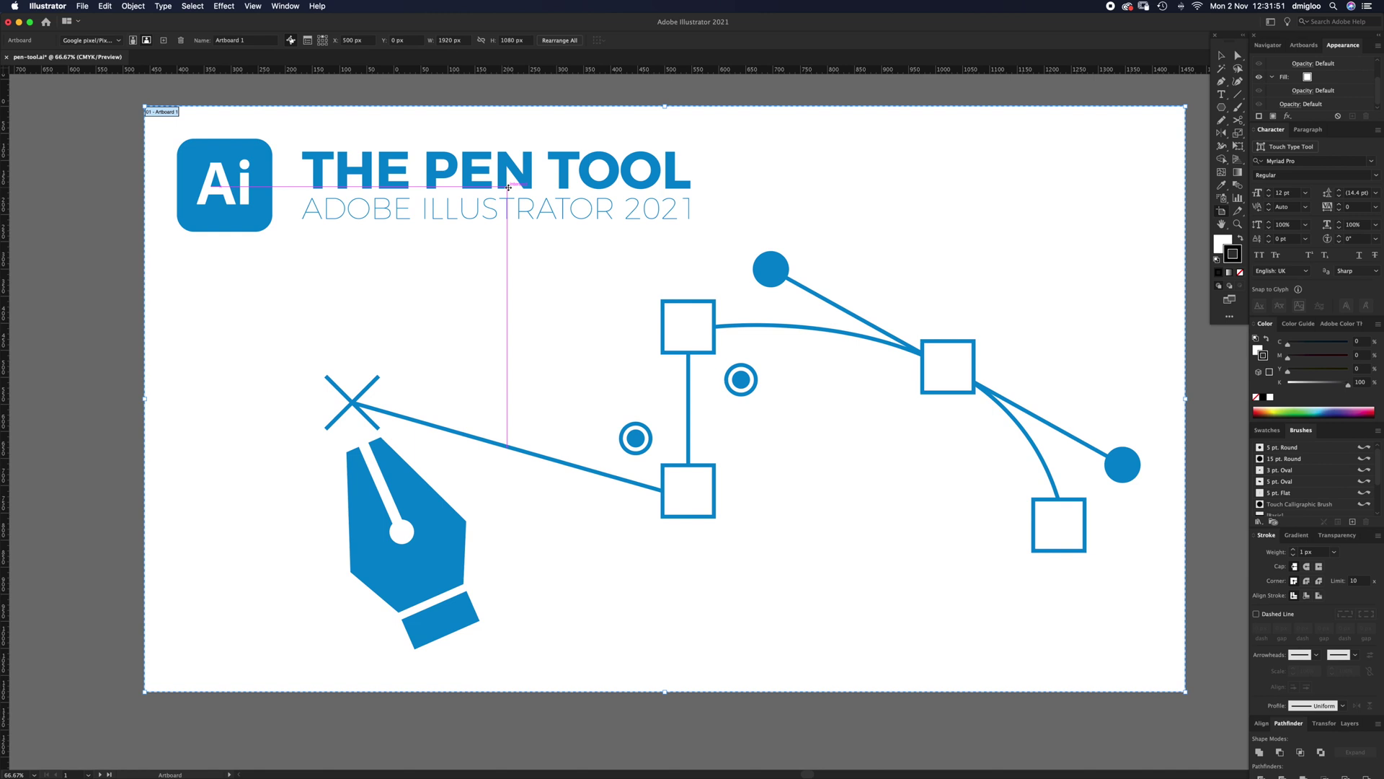
key("Escape")
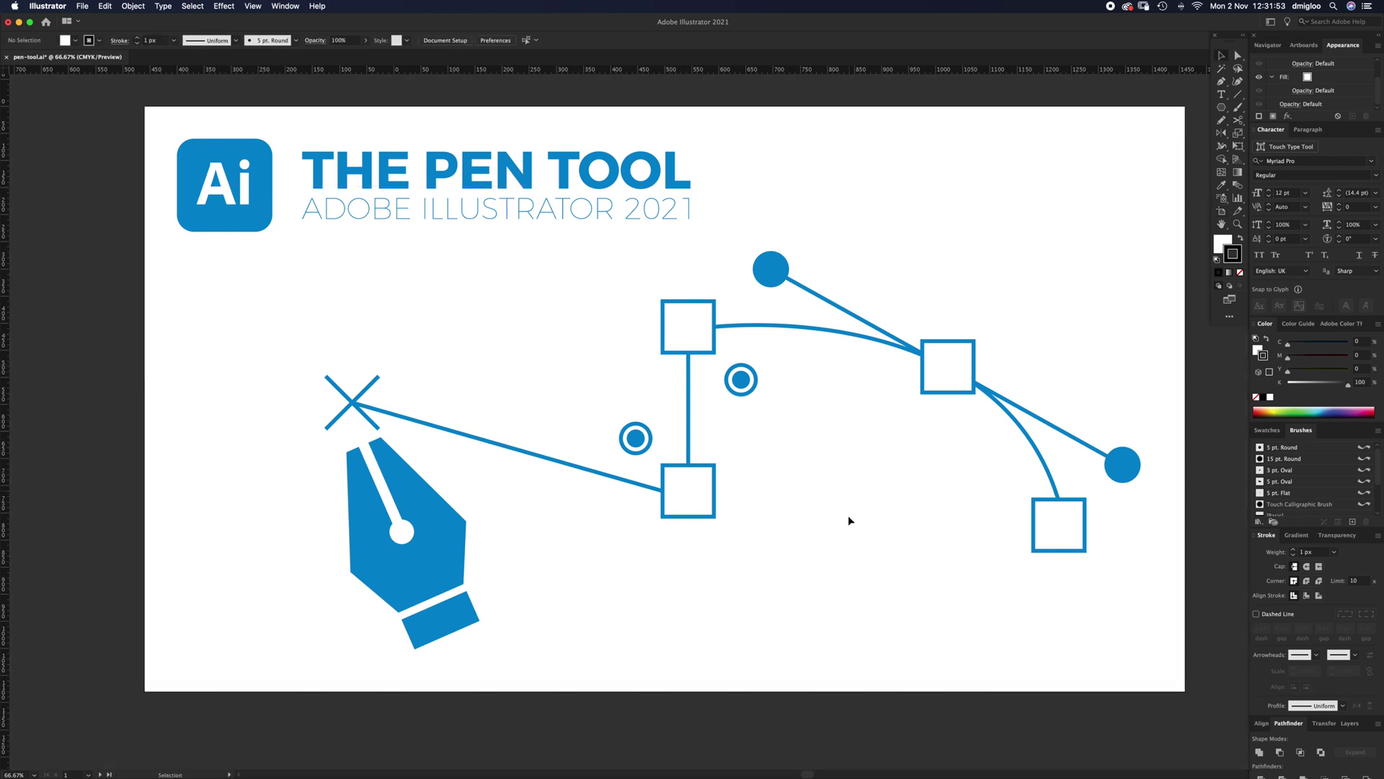
key("p")
left_click(1223, 84)
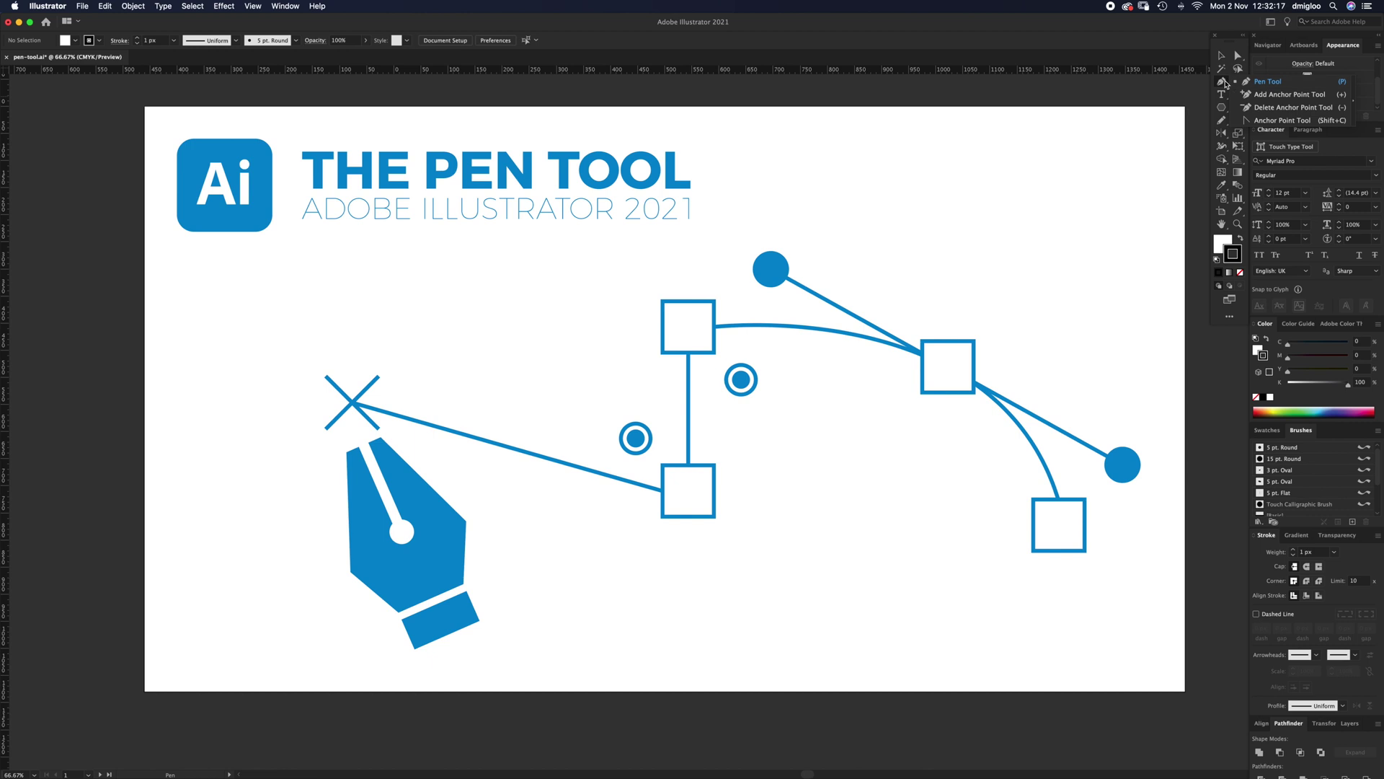
Collapse the Pen tool's flyout of anchor-point editing variants.
left_click(1224, 86)
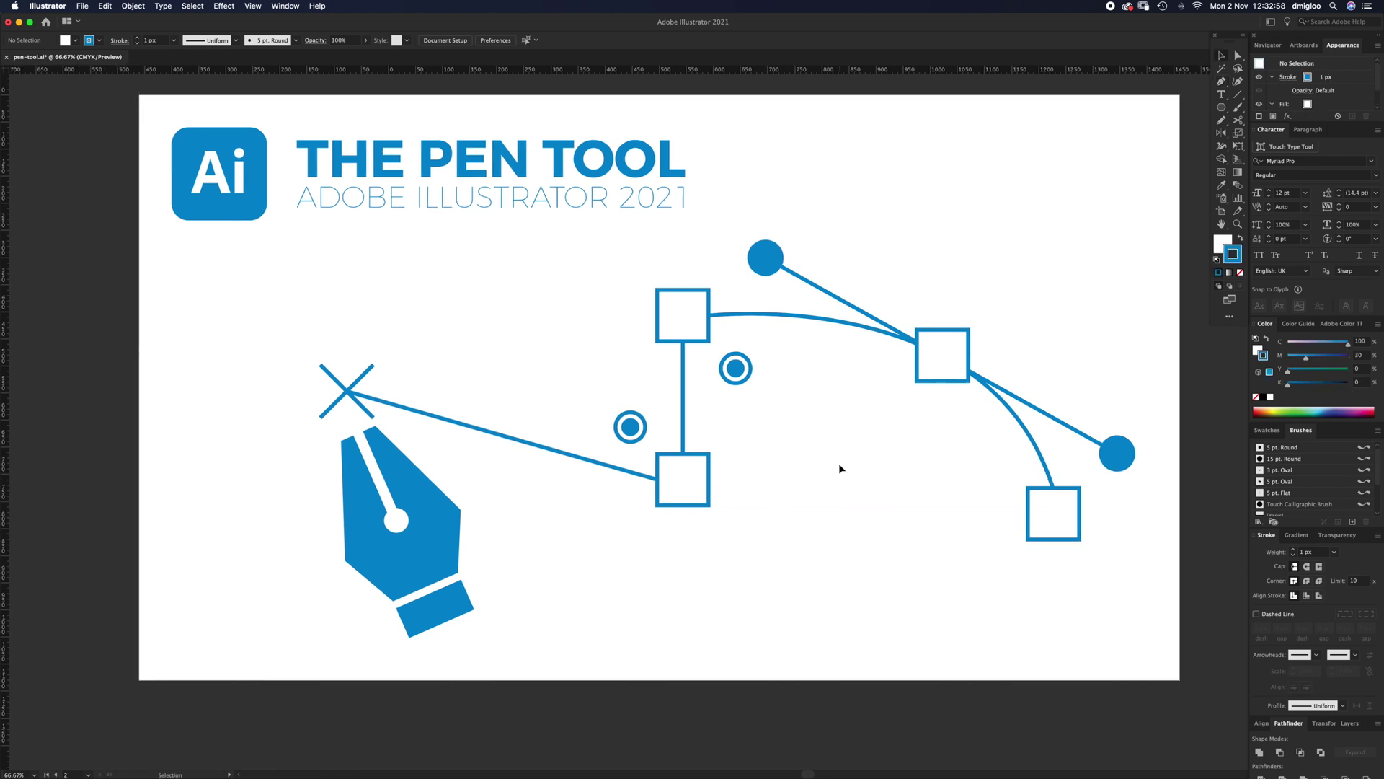
Scroll to the second artboard and zoom in around the faint square guide.
scroll(750, 703, "down", 10)
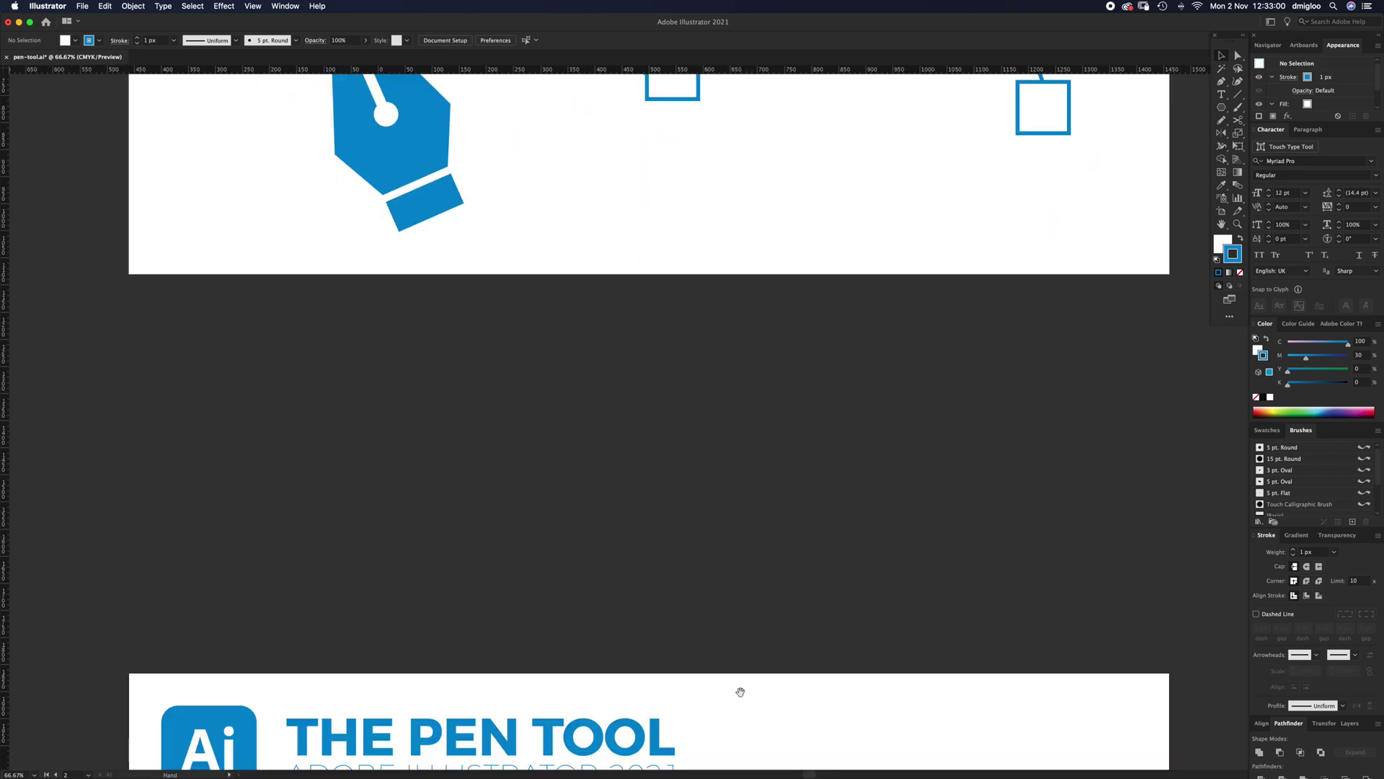
scroll(741, 692, "down", 10)
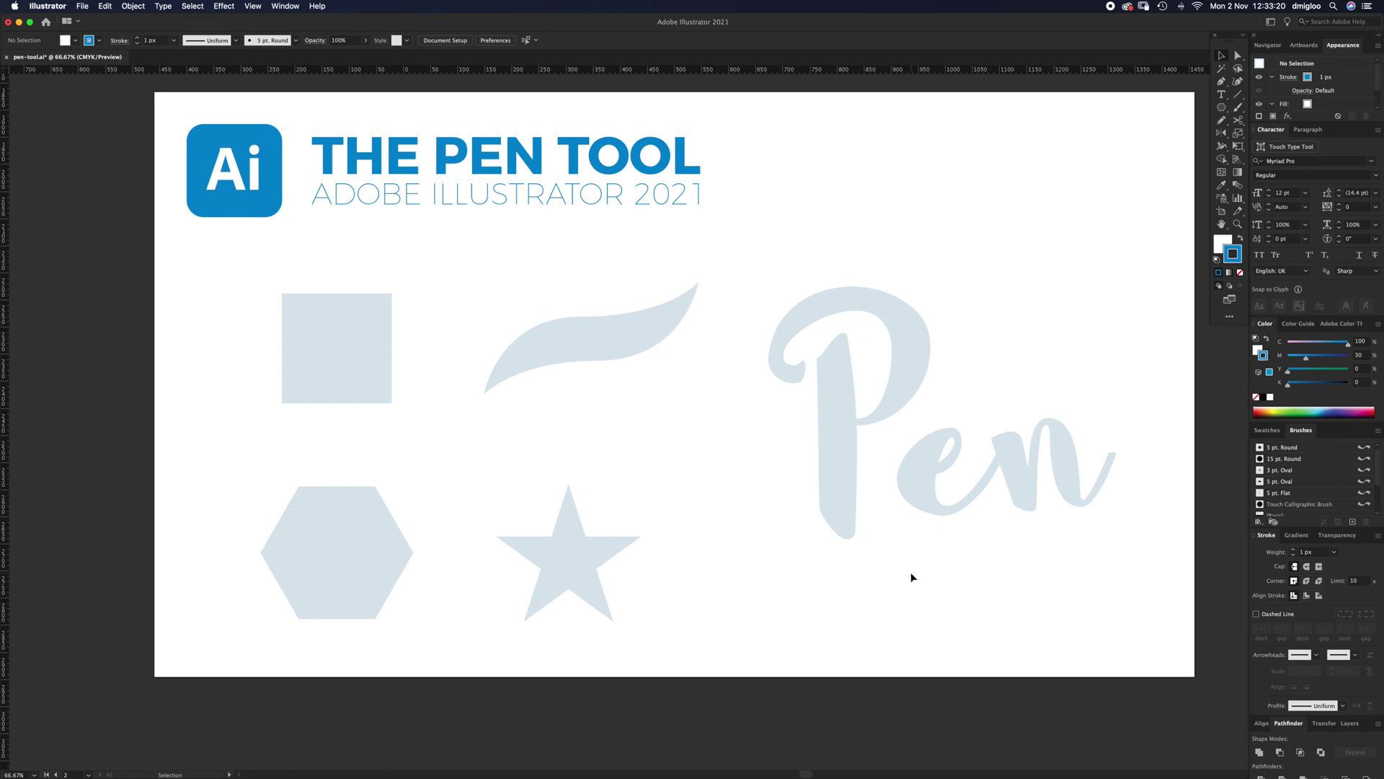
key("z")
left_click_drag(346, 414, 396, 428)
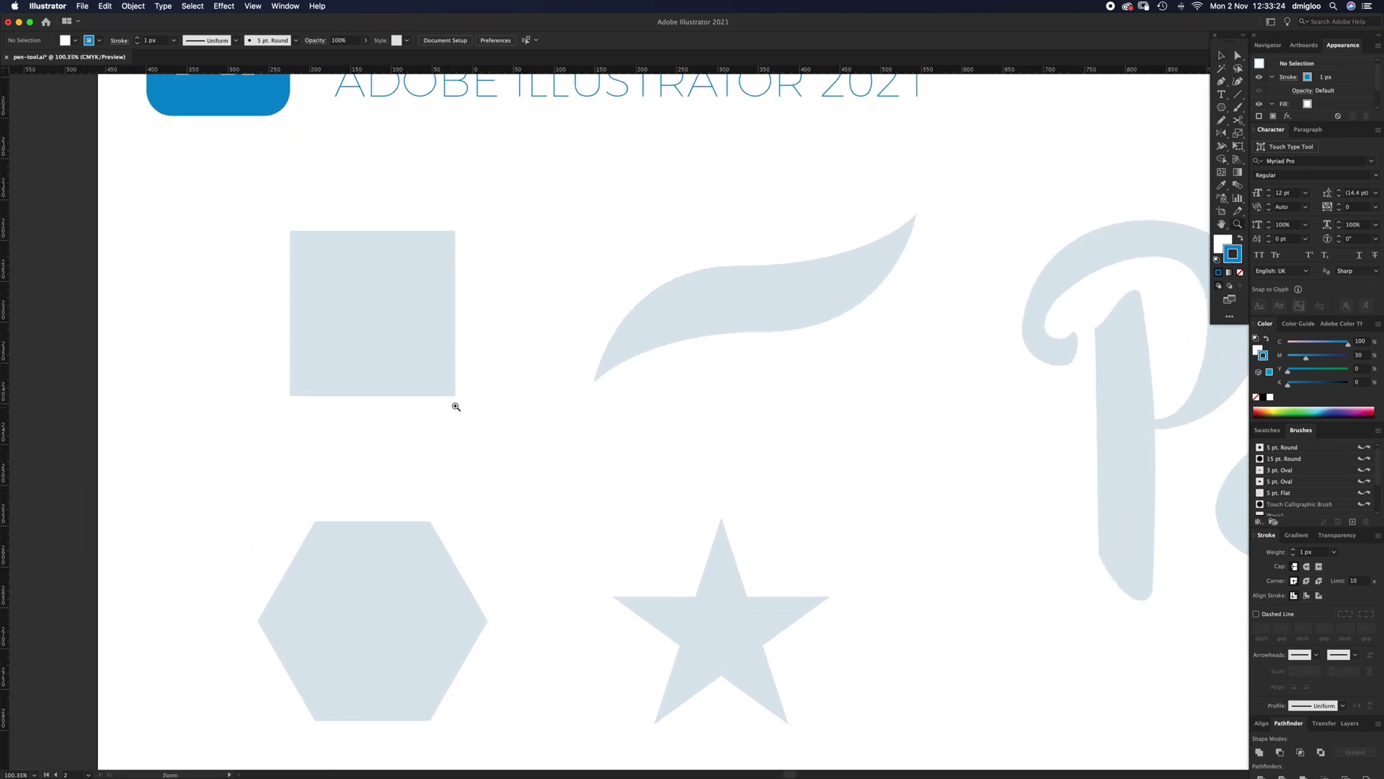
key("p")
Place and remove stray trial anchors above the star.
left_click(603, 458)
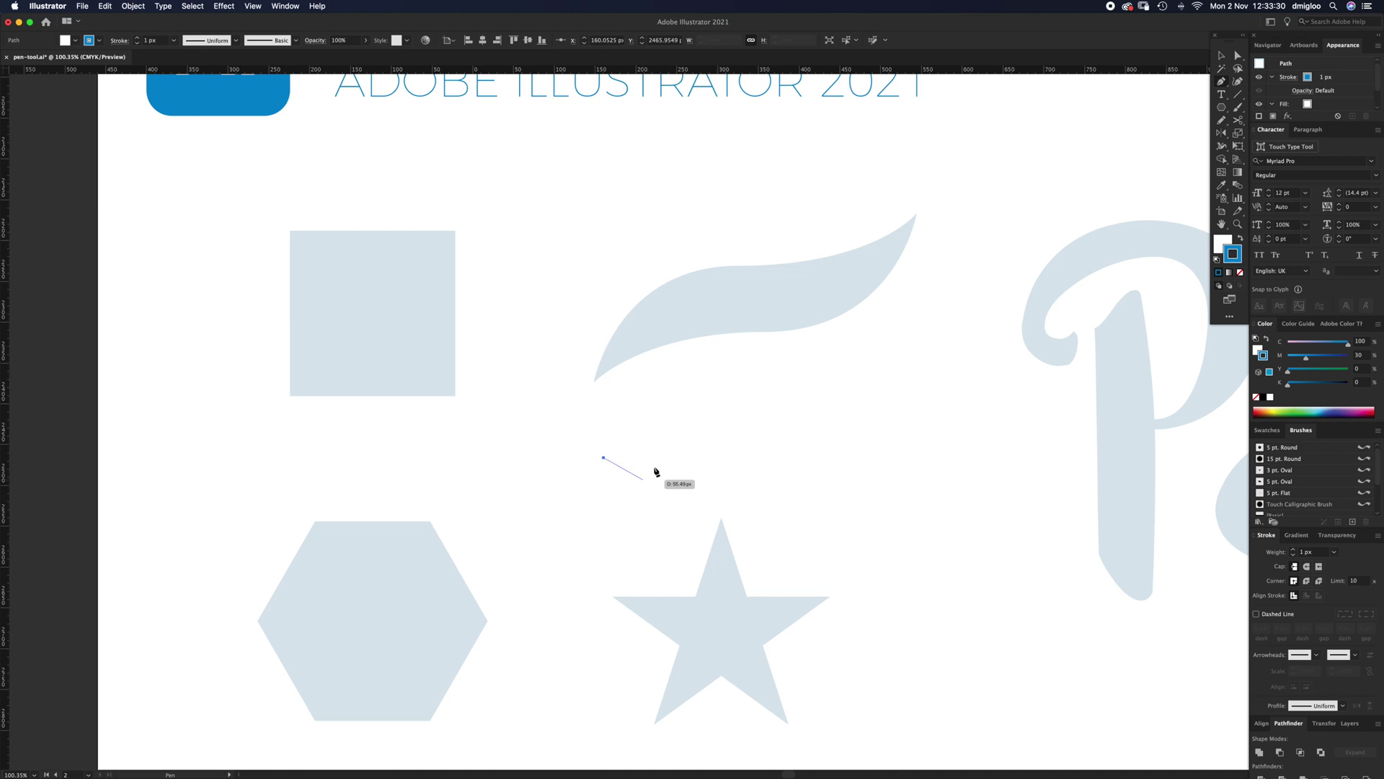
left_click(604, 458)
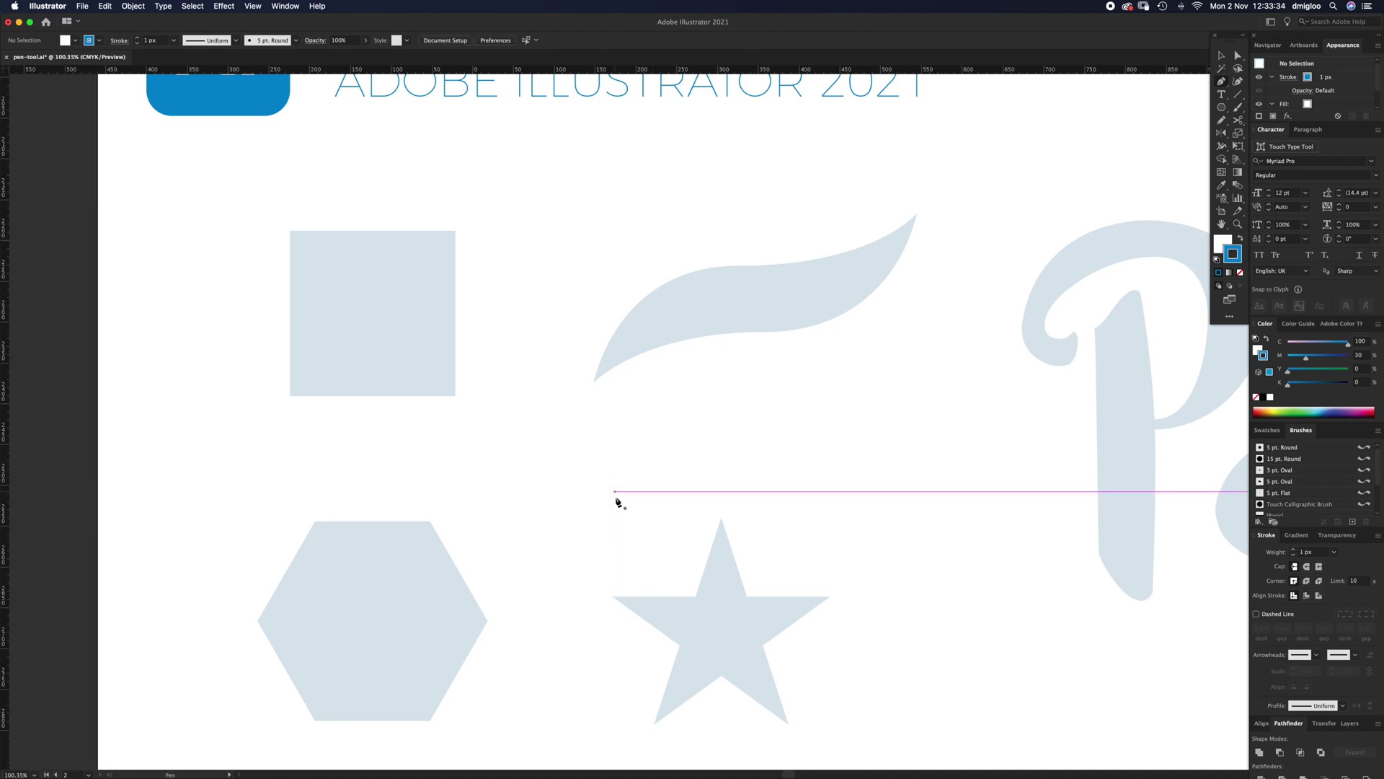
left_click(602, 458)
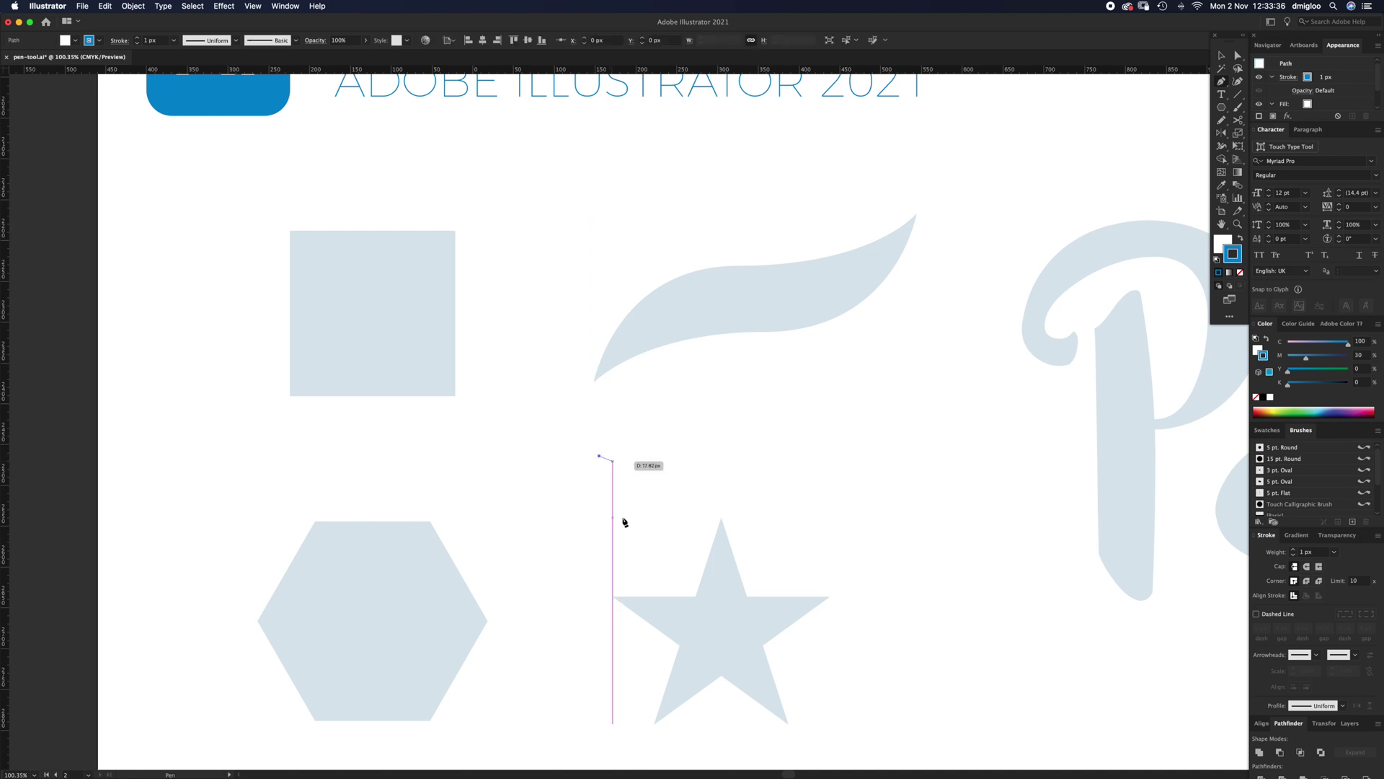
left_click(602, 459)
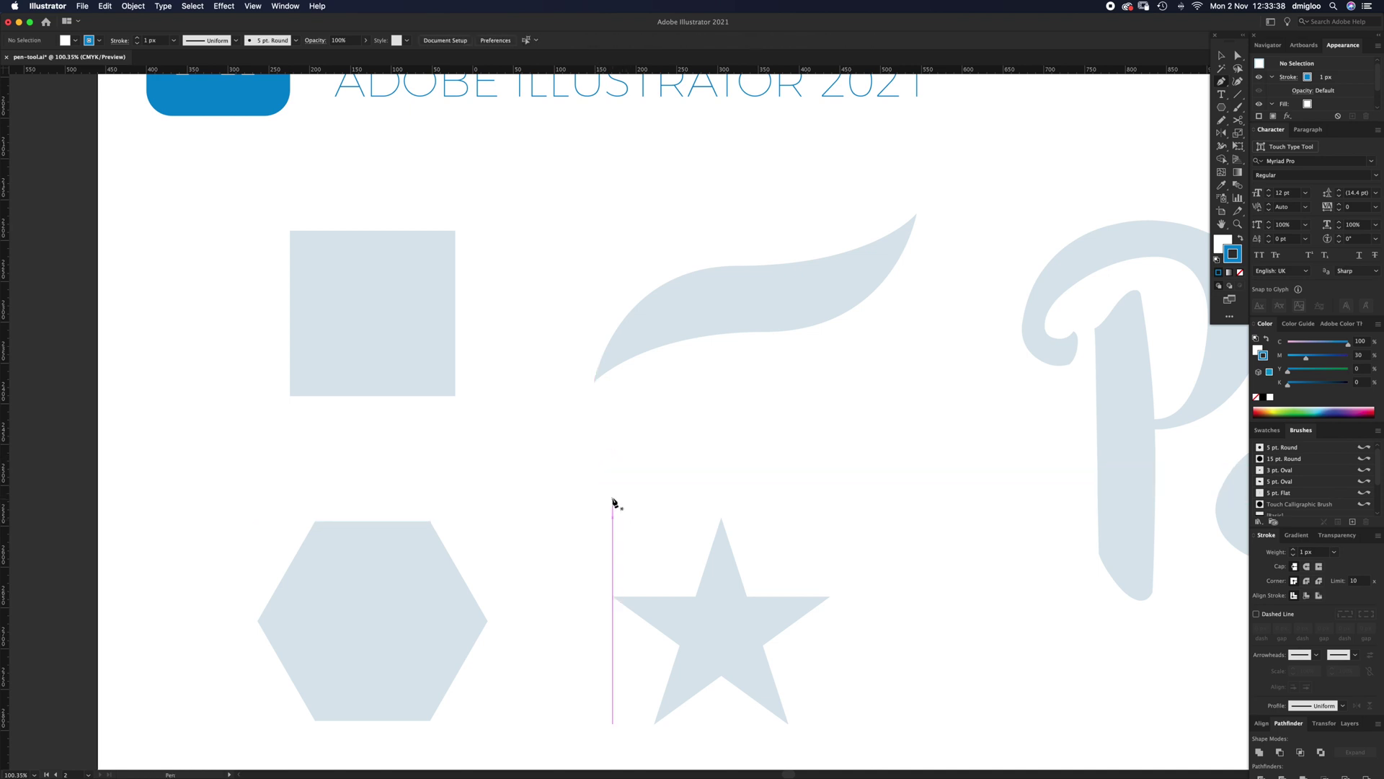
Draw a closed five-anchor straight-edged path between the swoosh and the star.
left_click(603, 462)
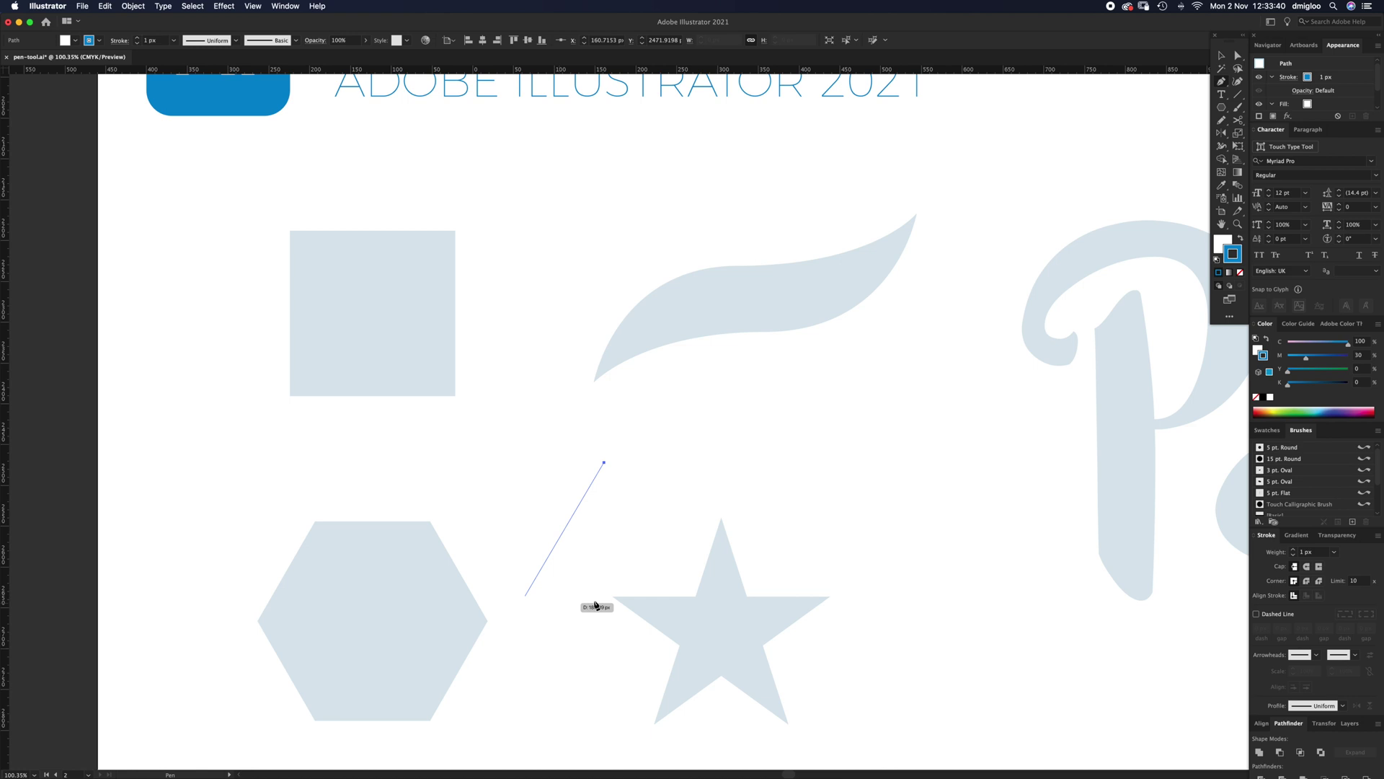
left_click(805, 394)
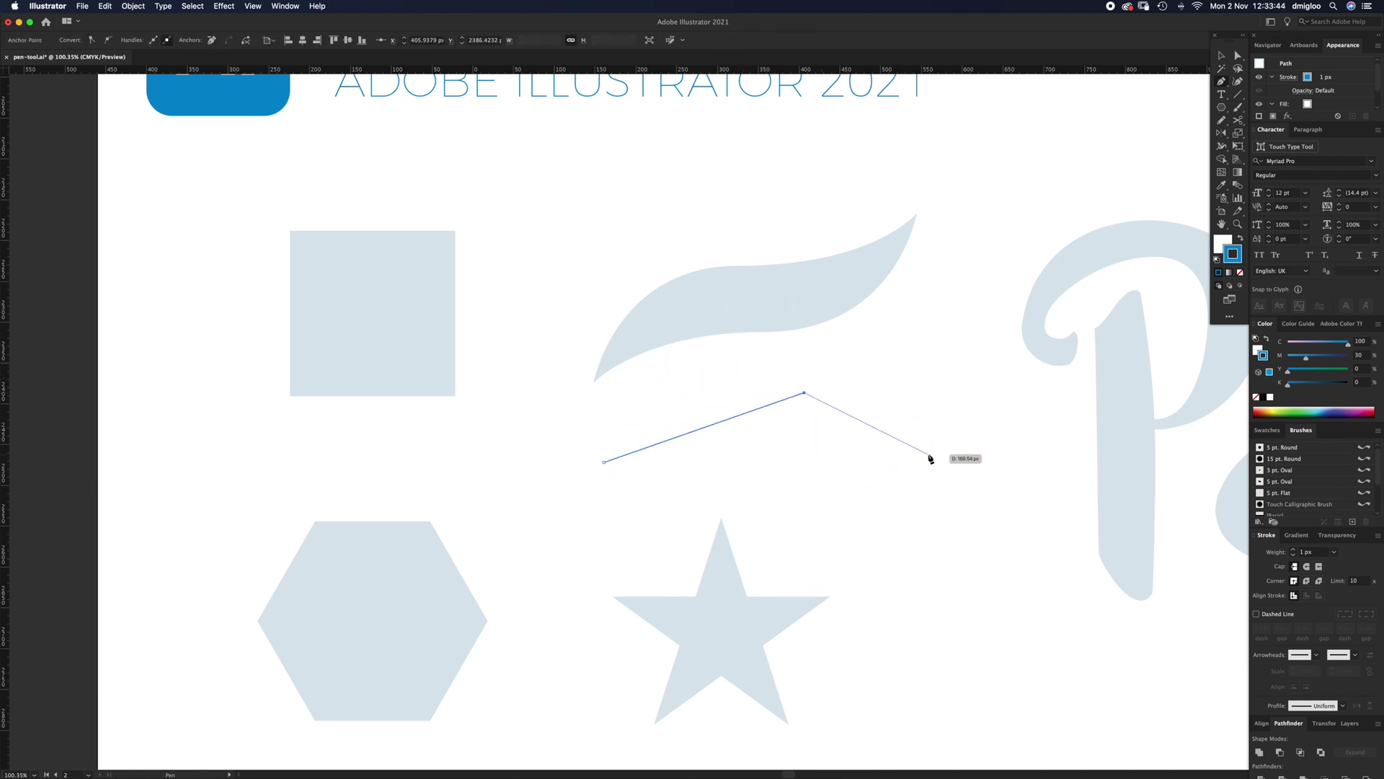
left_click(928, 454)
left_click(805, 511)
left_click(741, 471)
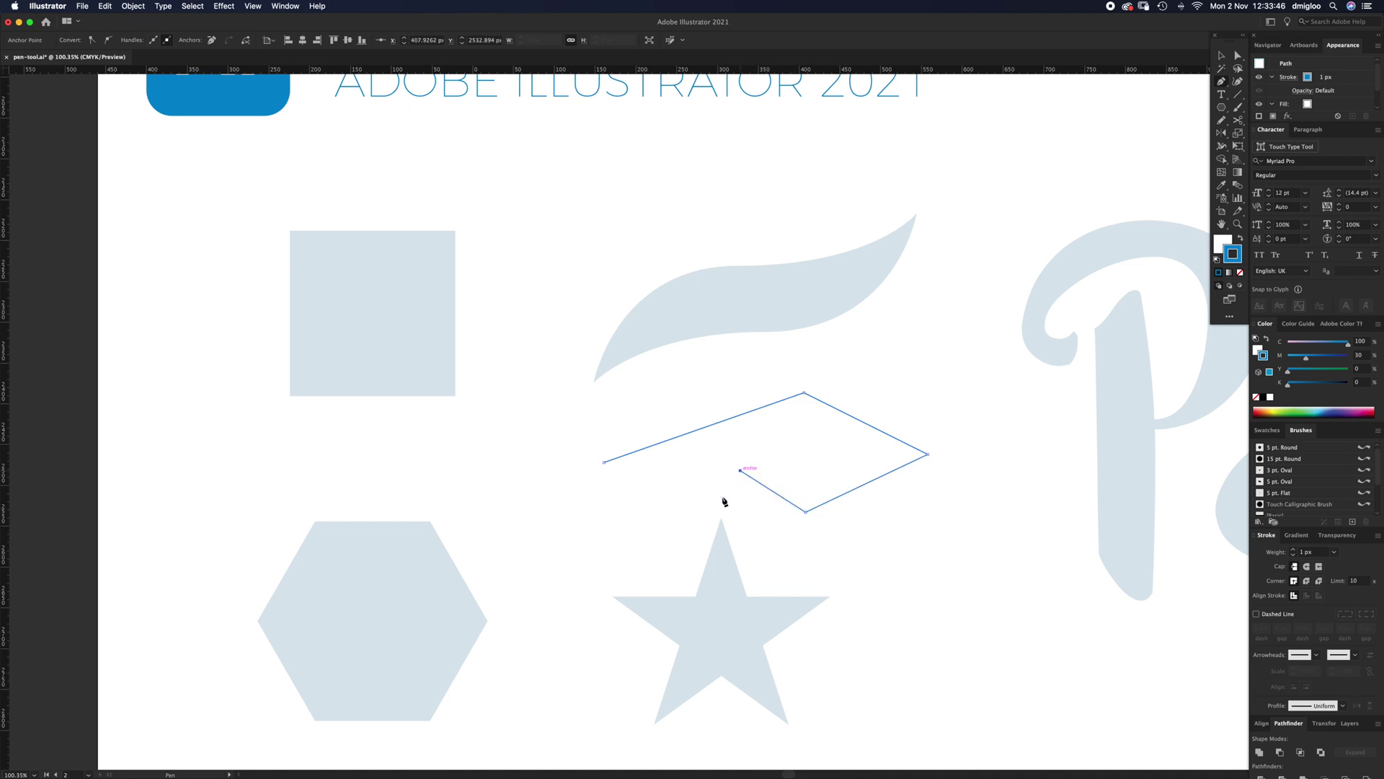
left_click(605, 463)
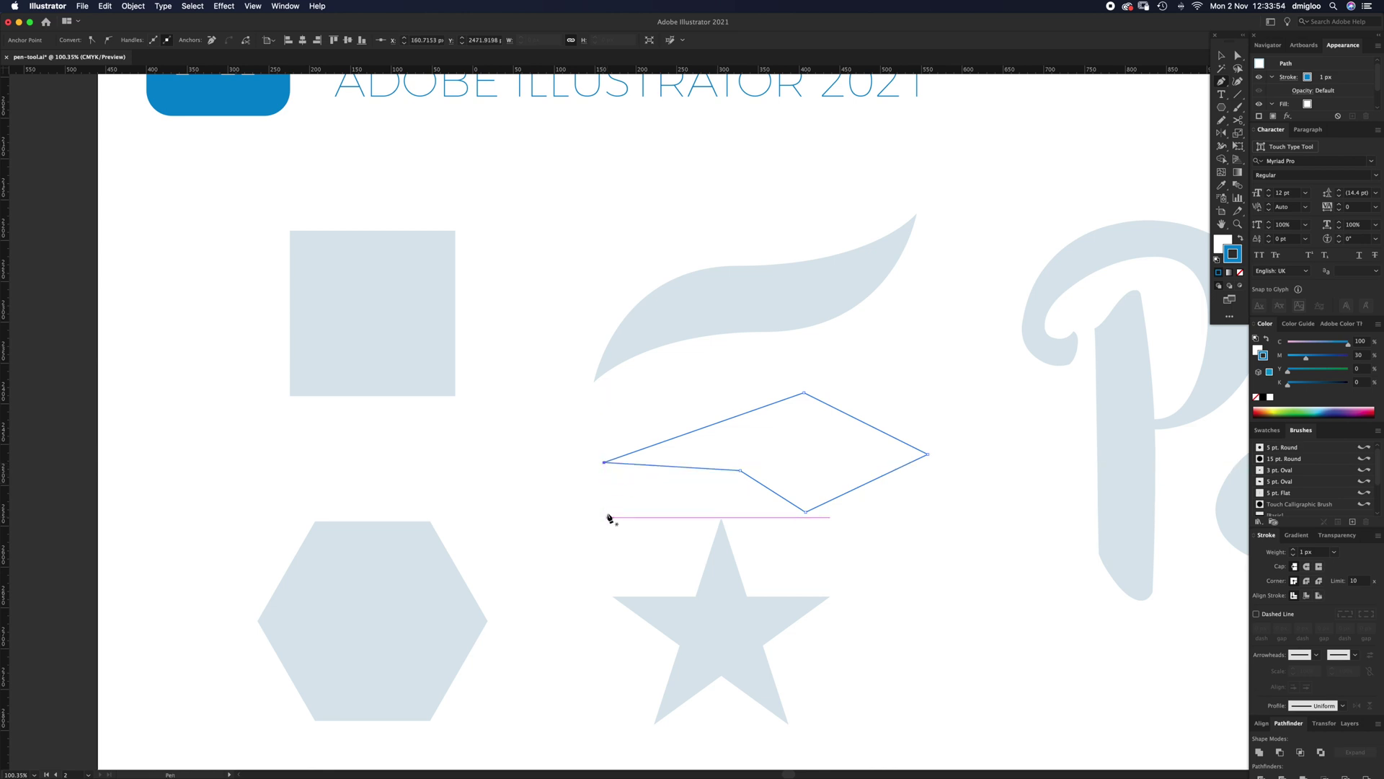
Drag the pentagon's anchors with Direct Selection into an irregular shape.
key("a")
left_click_drag(740, 471, 736, 499)
left_click_drag(605, 462, 636, 410)
left_click_drag(736, 499, 694, 521)
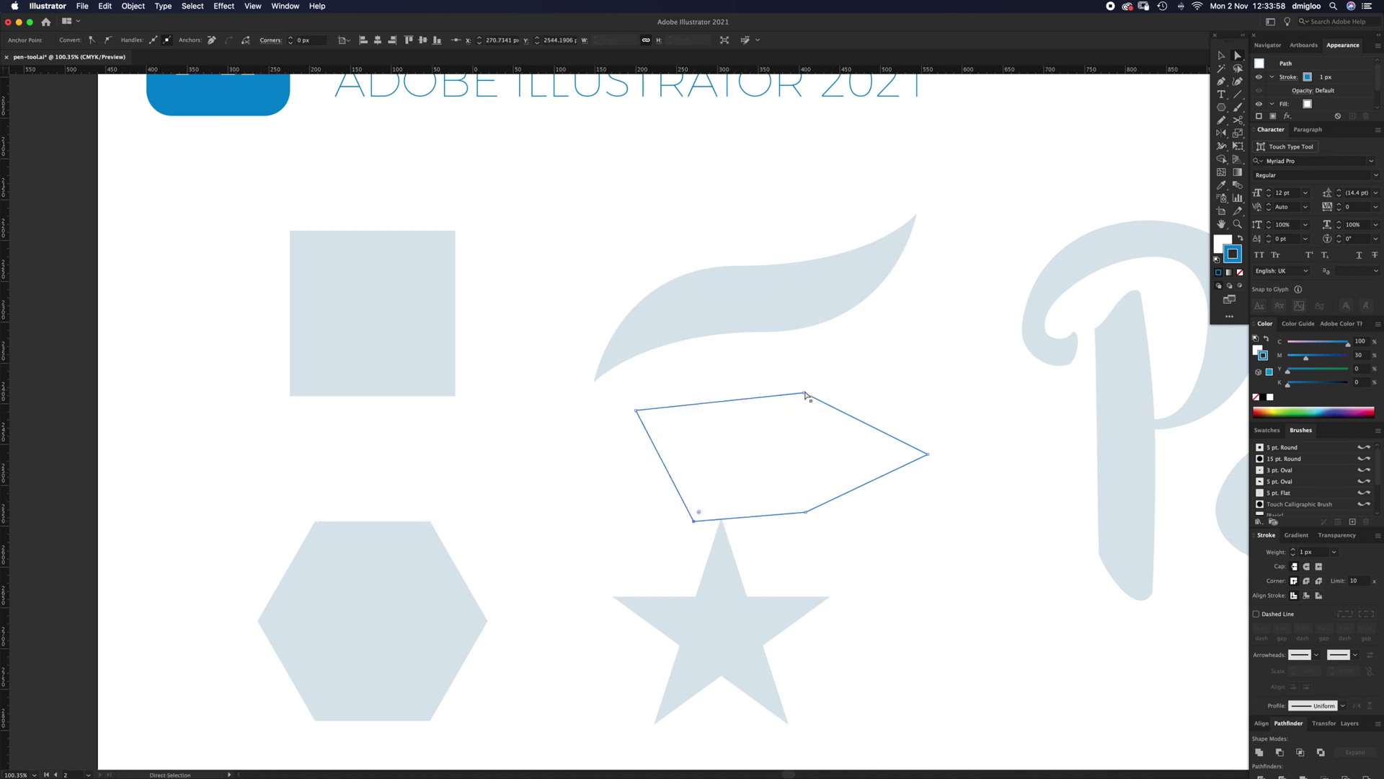
left_click_drag(805, 393, 813, 363)
left_click_drag(928, 454, 881, 442)
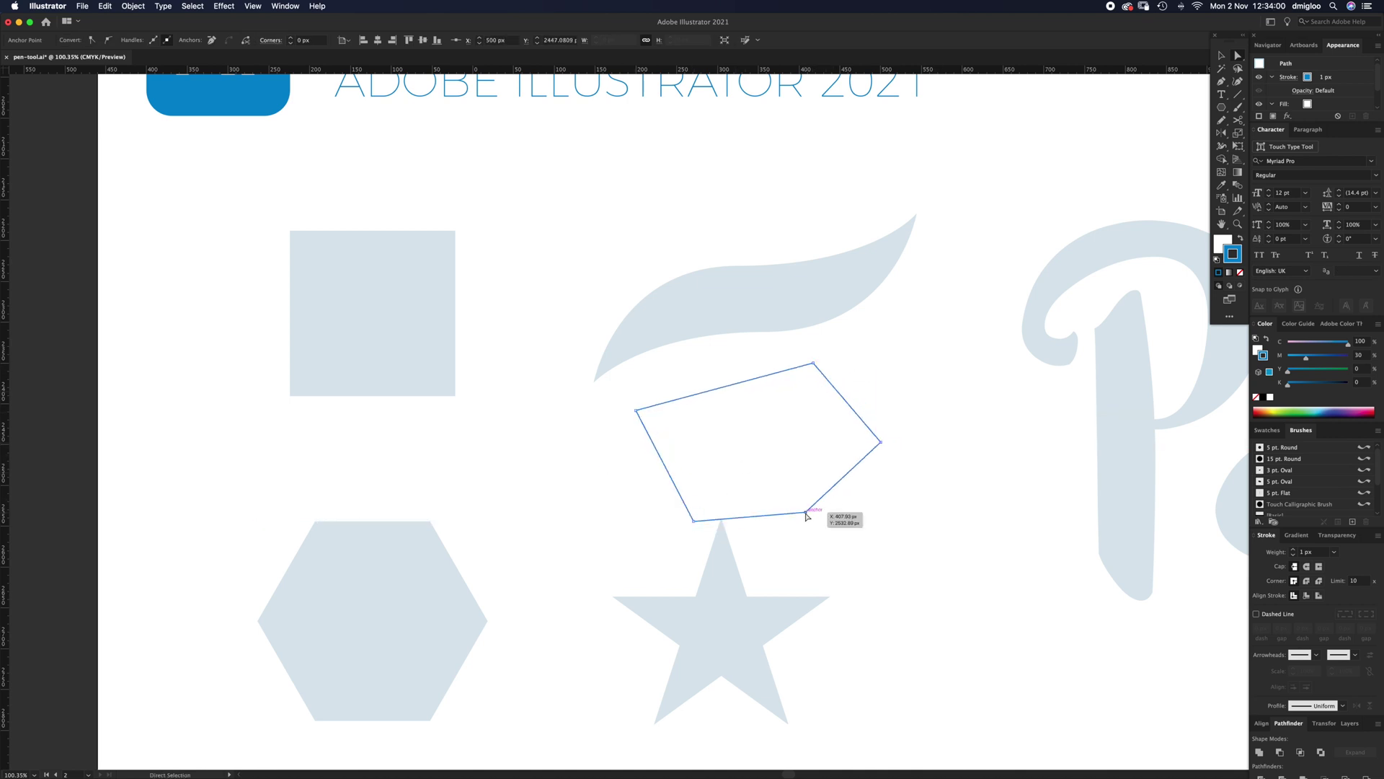
left_click_drag(806, 512, 823, 533)
left_click_drag(636, 410, 661, 414)
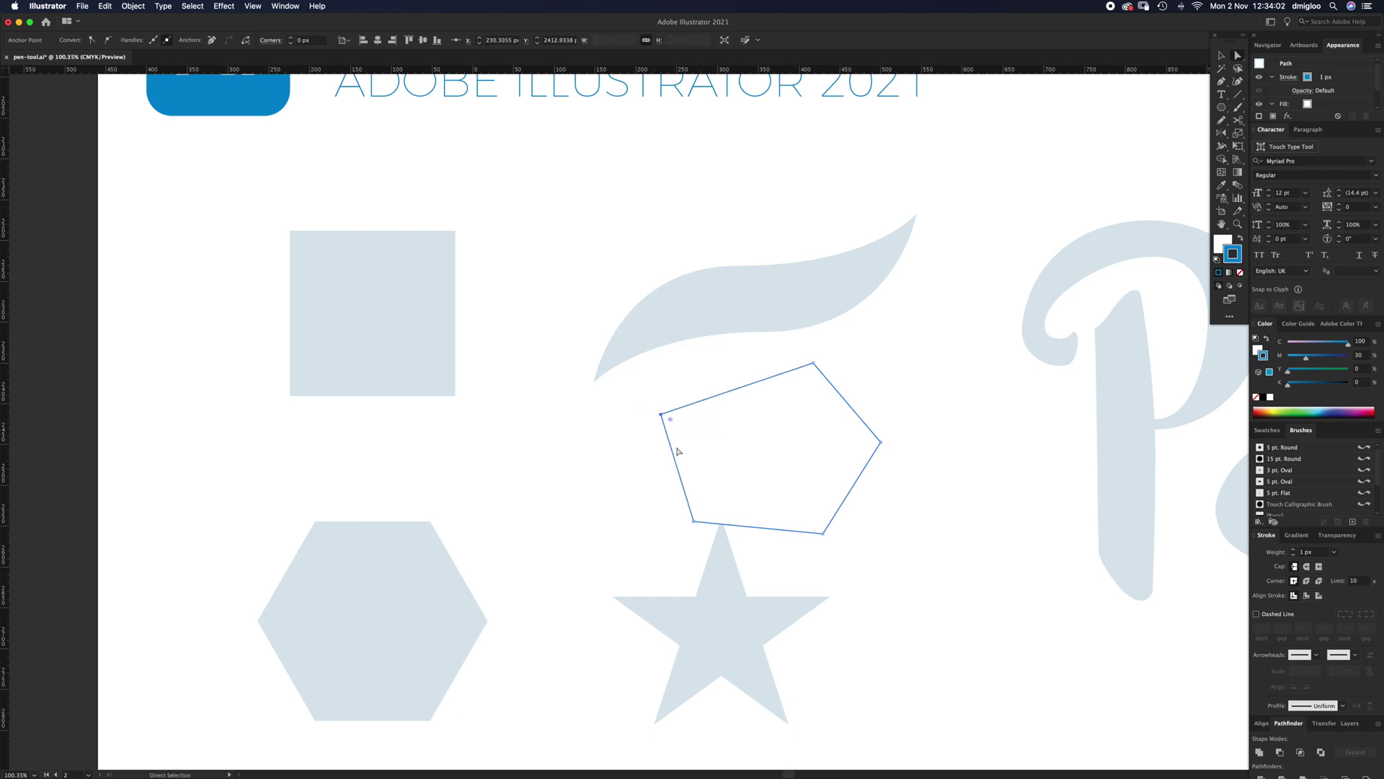
left_click_drag(694, 521, 684, 542)
left_click_drag(814, 363, 777, 359)
left_click_drag(881, 442, 869, 441)
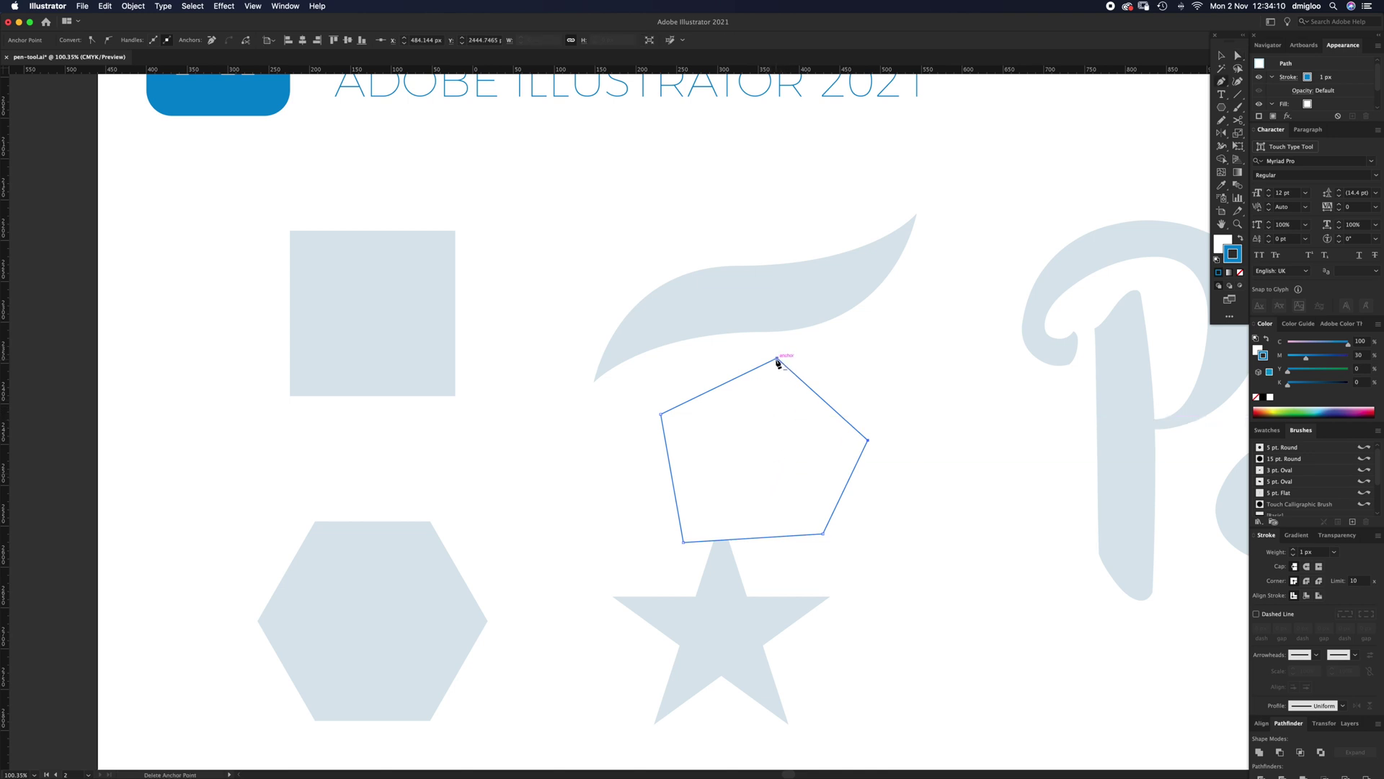
Delete the top anchor and add three new anchors along the top edge.
left_click(777, 358)
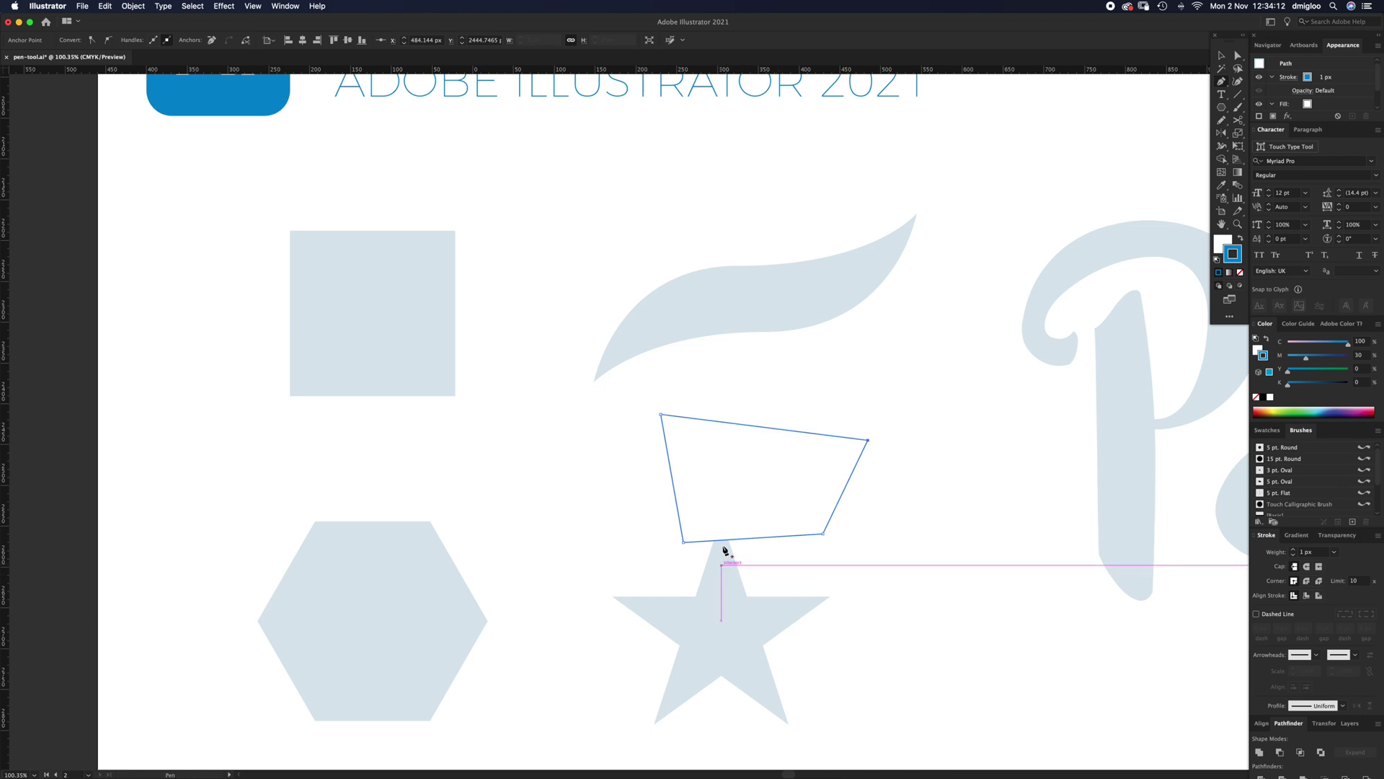
left_click(760, 427)
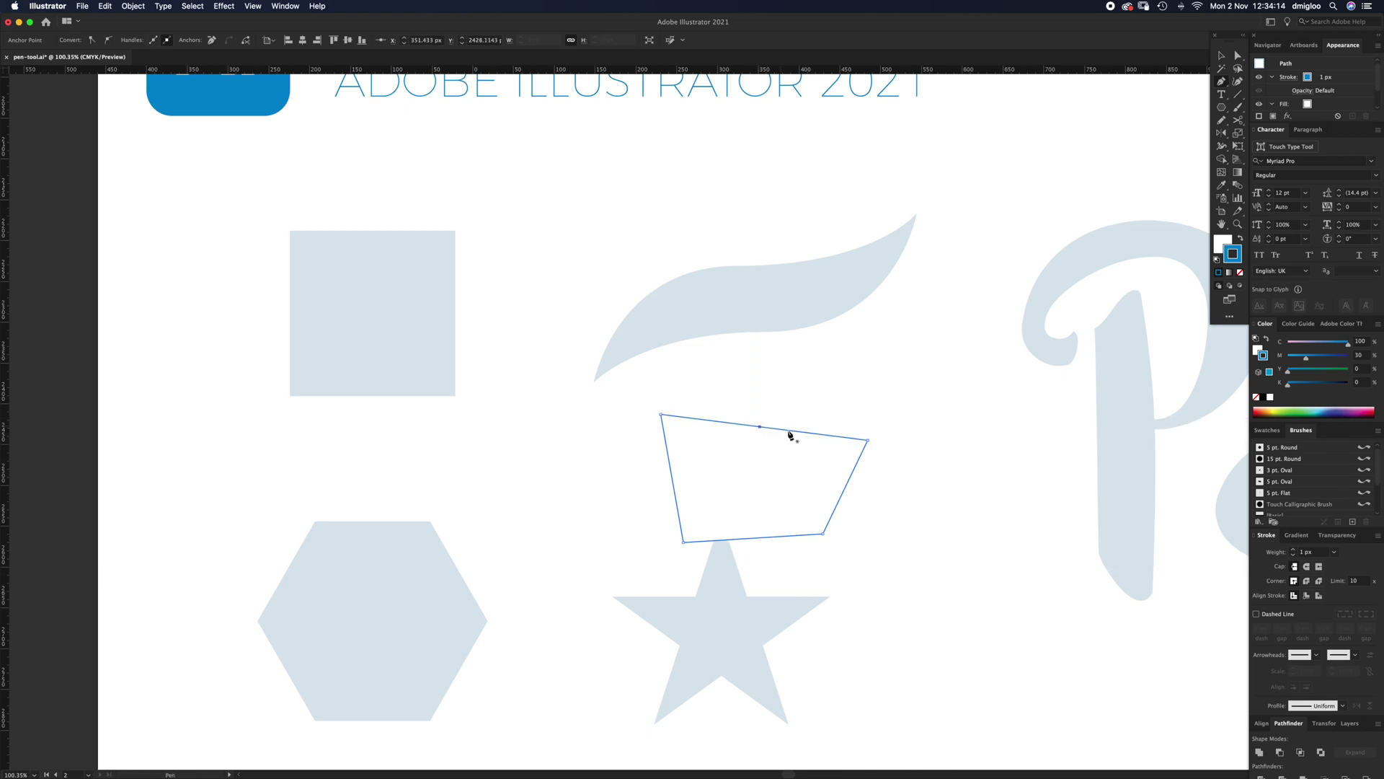
left_click(791, 430)
left_click(825, 435)
Pull the new top-edge anchors upward, forming a top-right corner.
key("a")
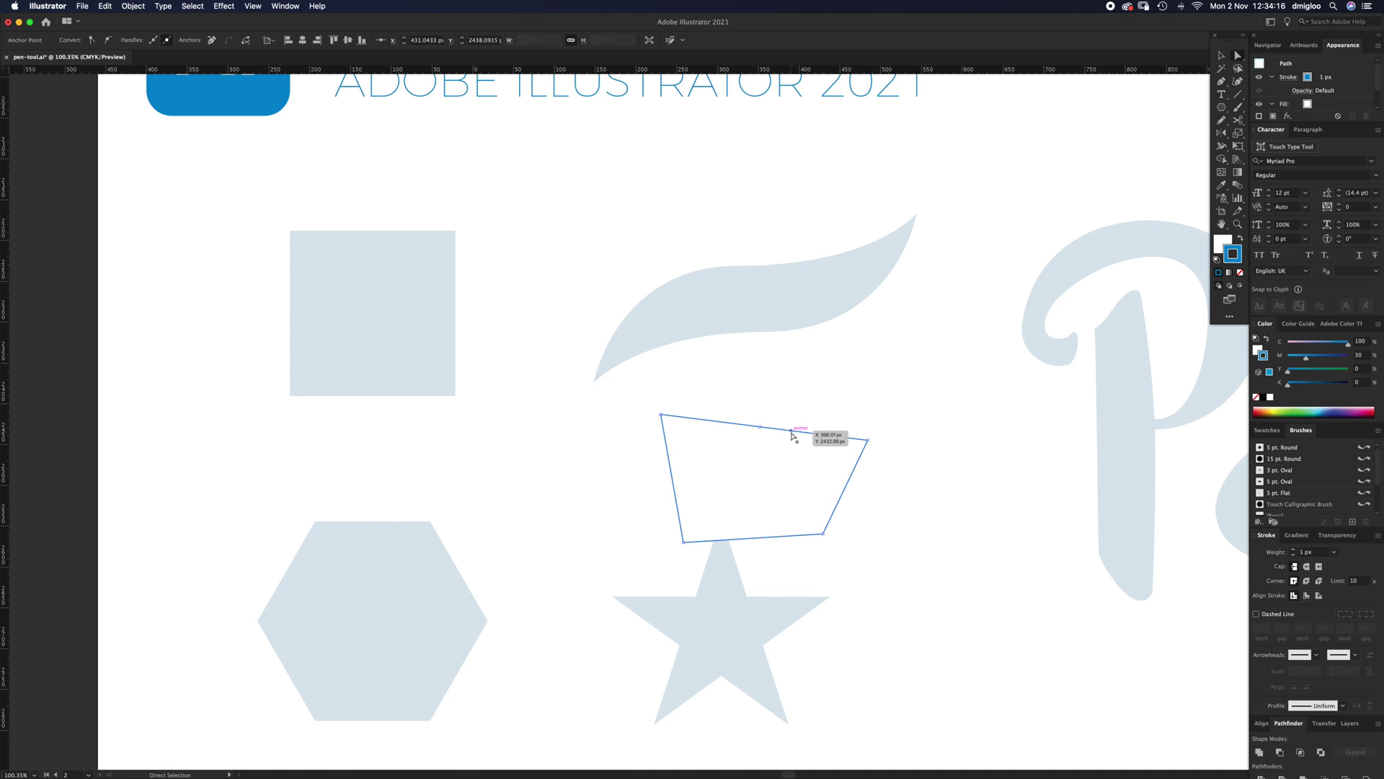
left_click_drag(791, 430, 735, 395)
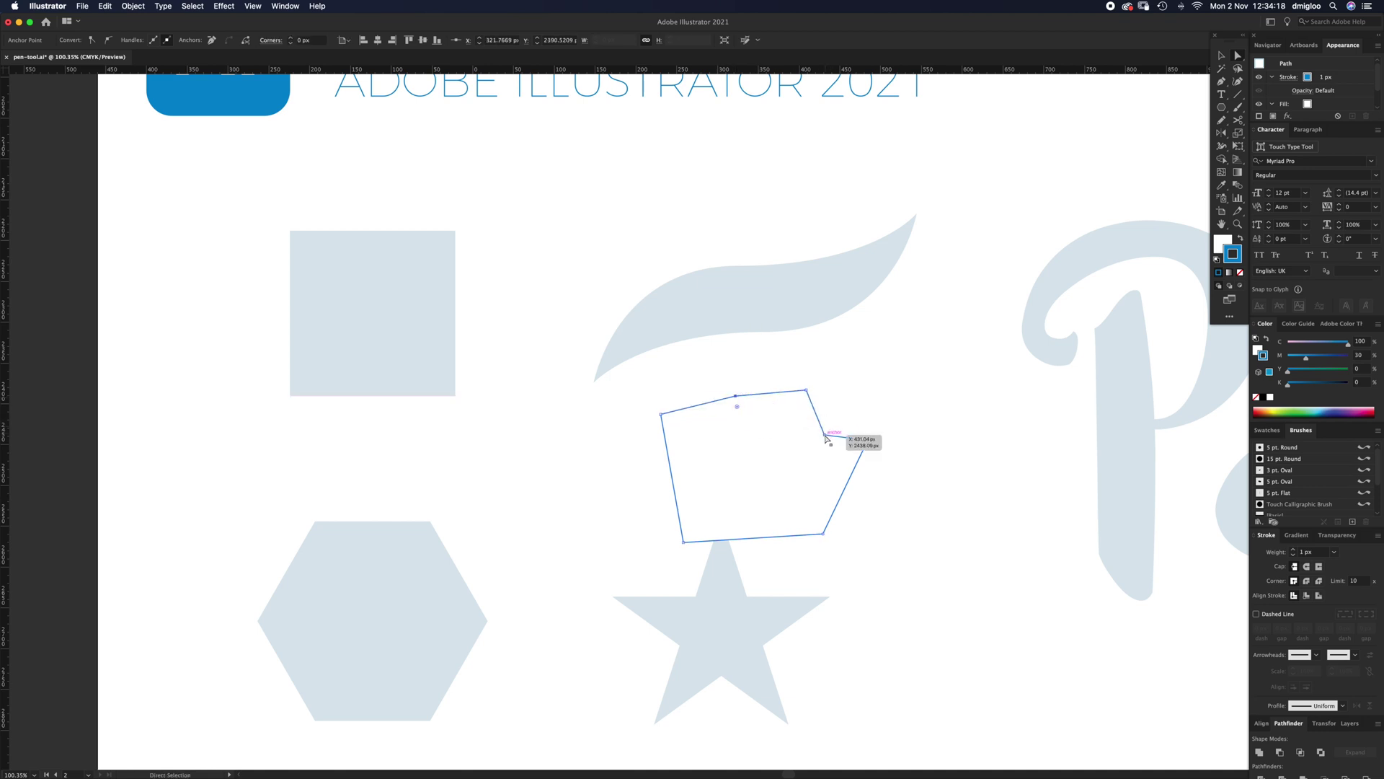
left_click_drag(825, 435, 861, 368)
left_click_drag(742, 394, 718, 367)
Round the top-right corner to about 42.47 px with the live corner widget.
left_click(788, 437)
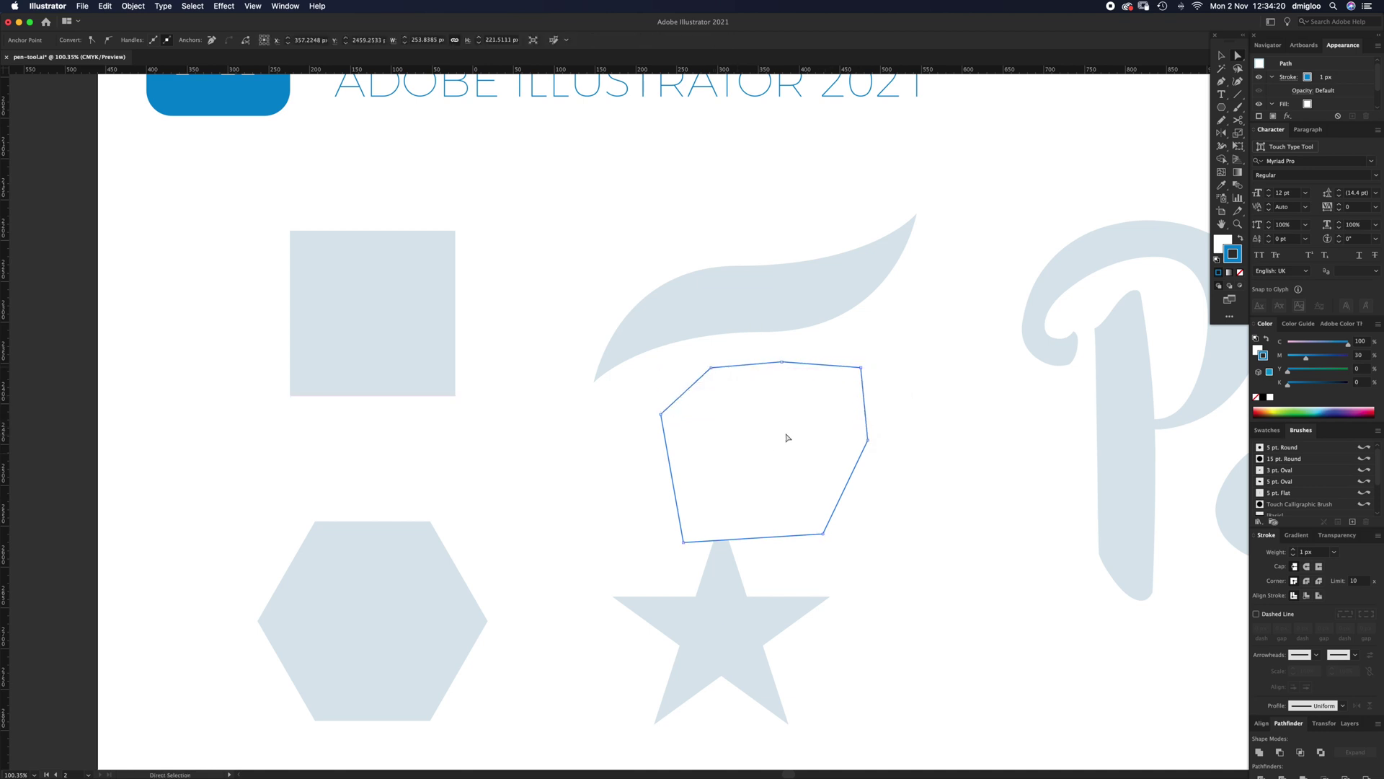
left_click(861, 369)
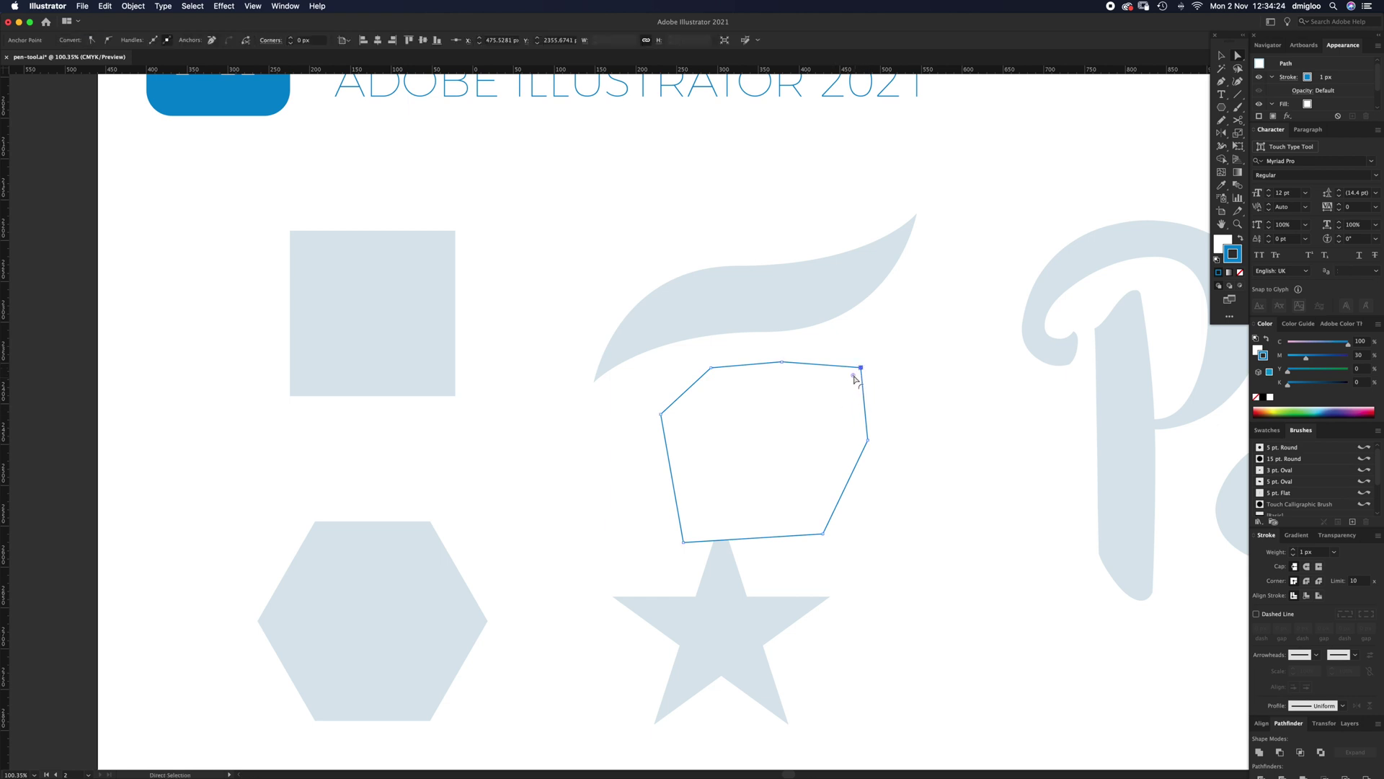
left_click_drag(855, 380, 829, 400)
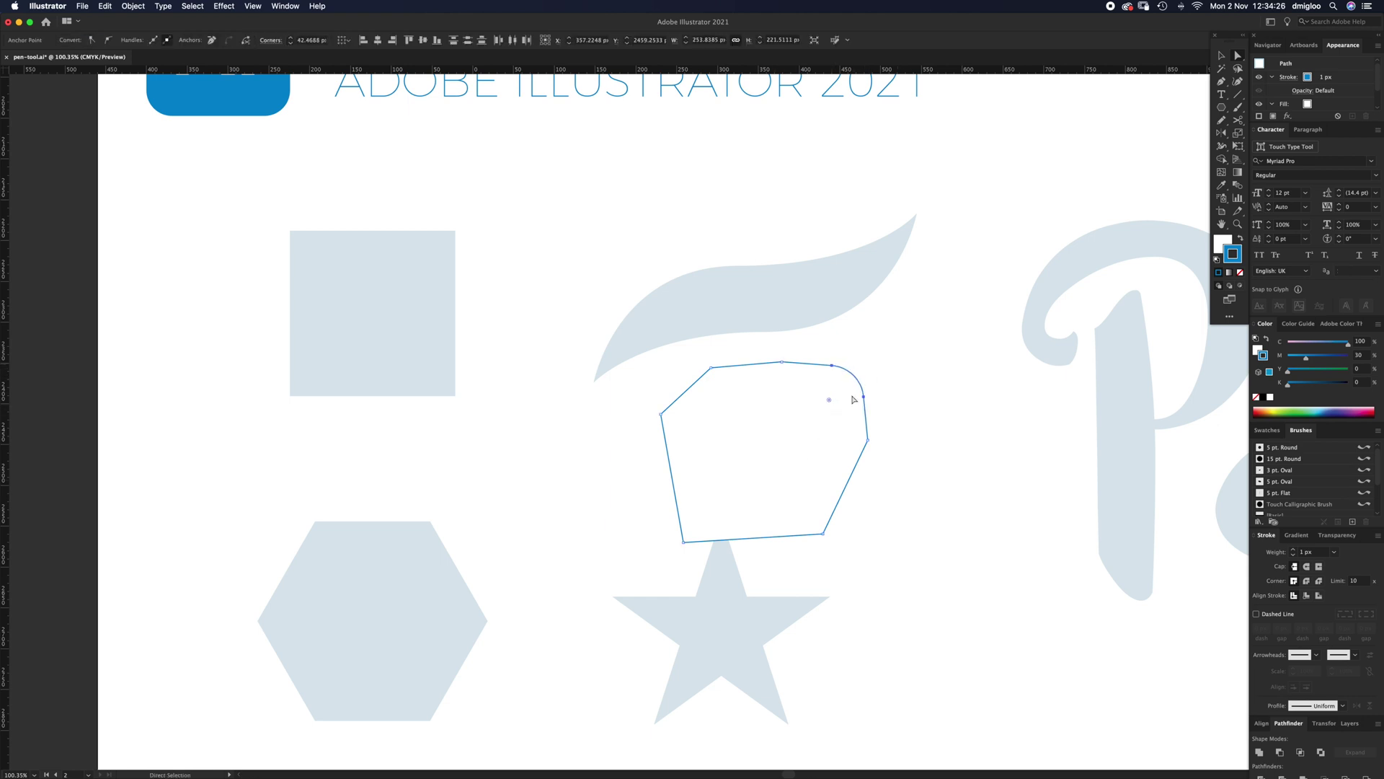
Draw a new open curved path with a smooth middle anchor above the star.
key("v")
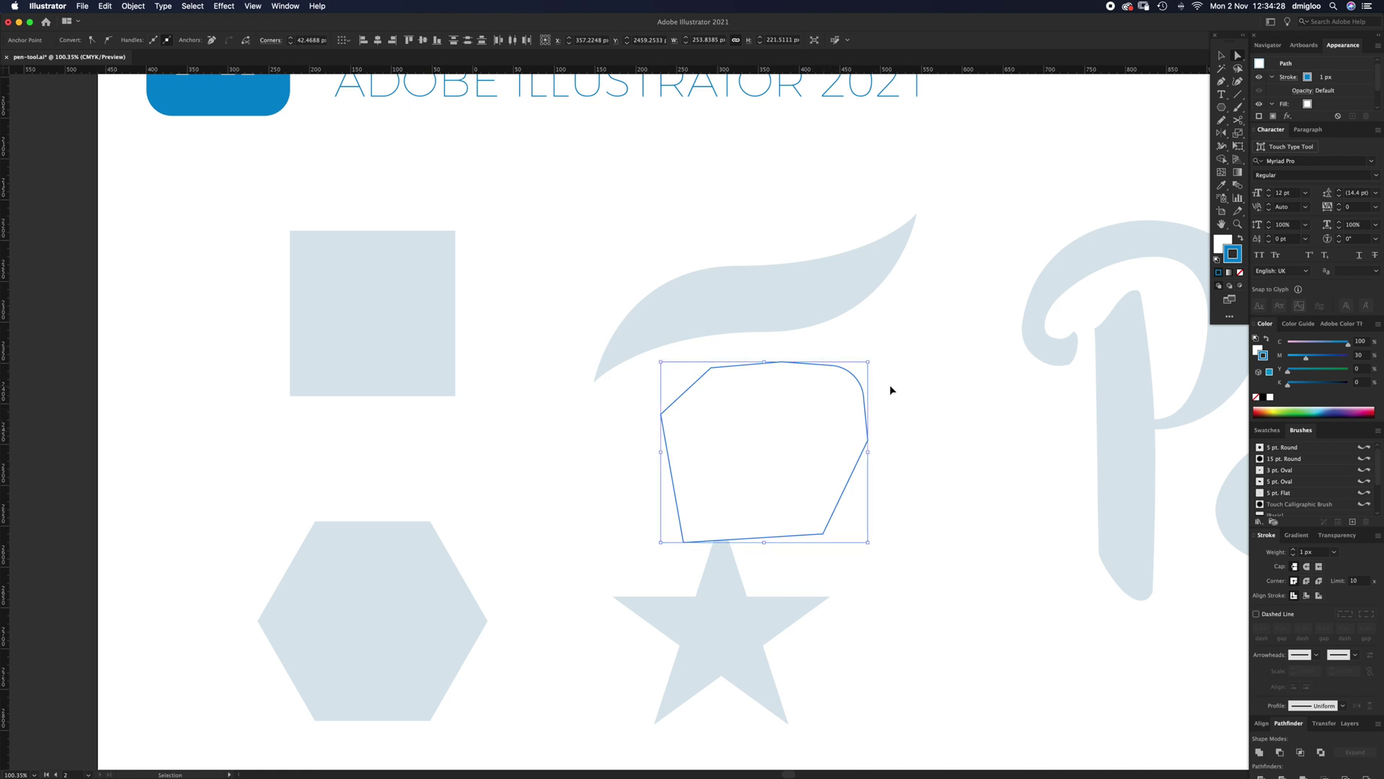
left_click(890, 384)
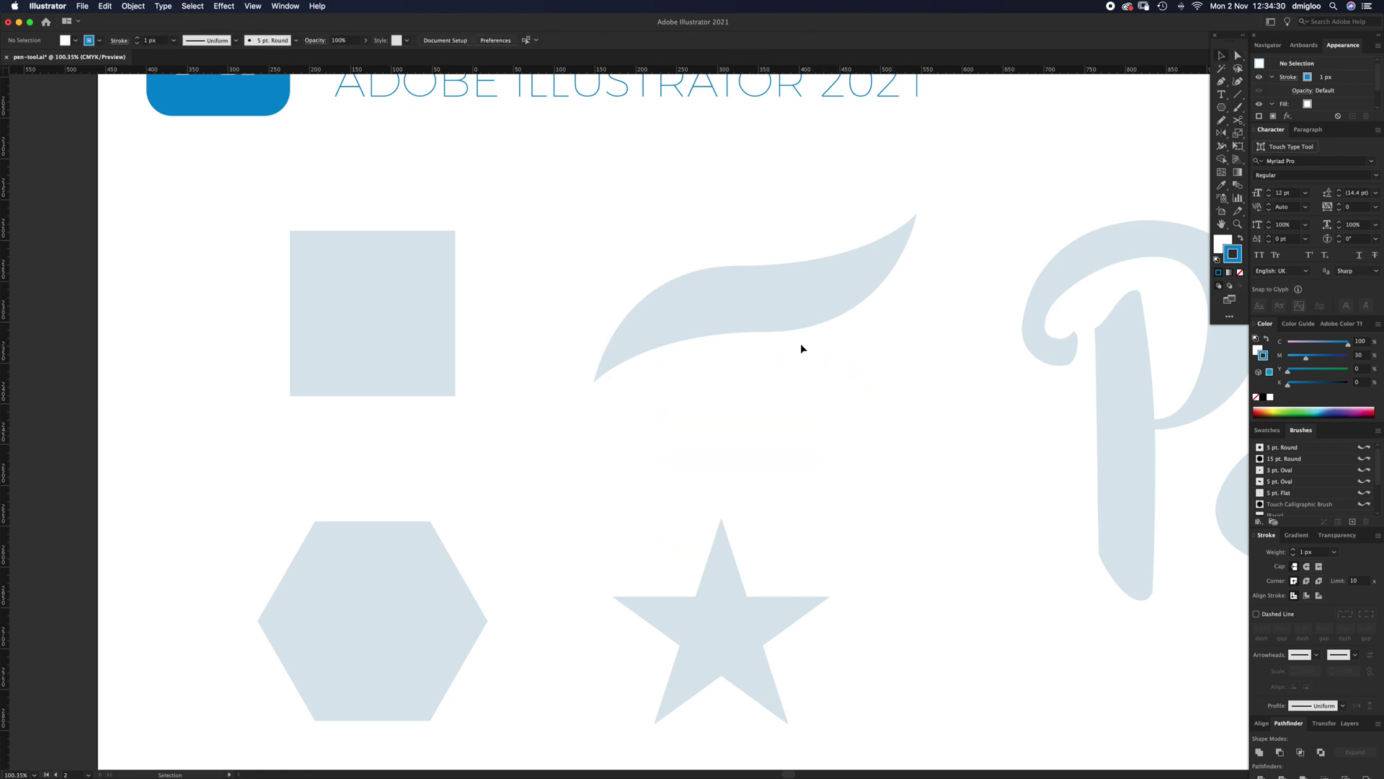
key("p")
left_click(616, 459)
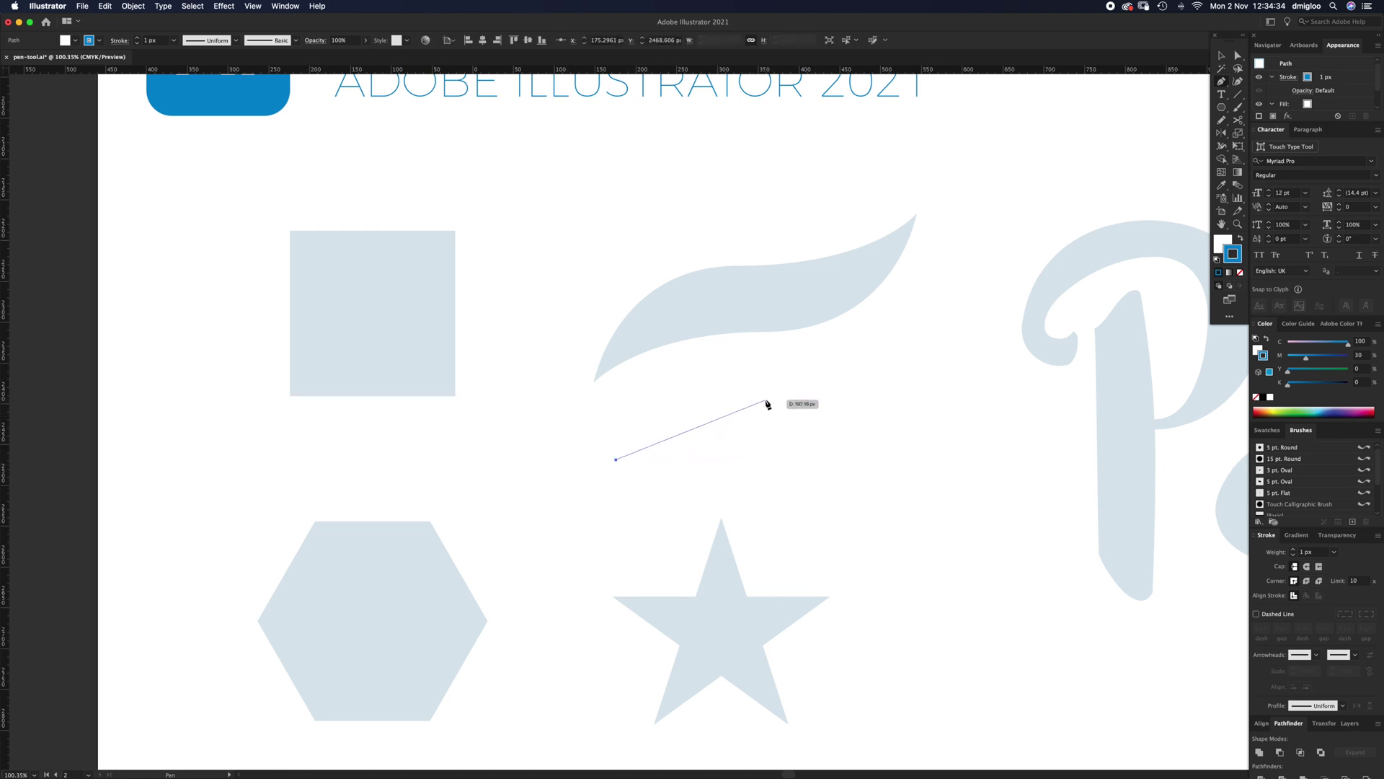
left_click_drag(766, 395, 835, 452)
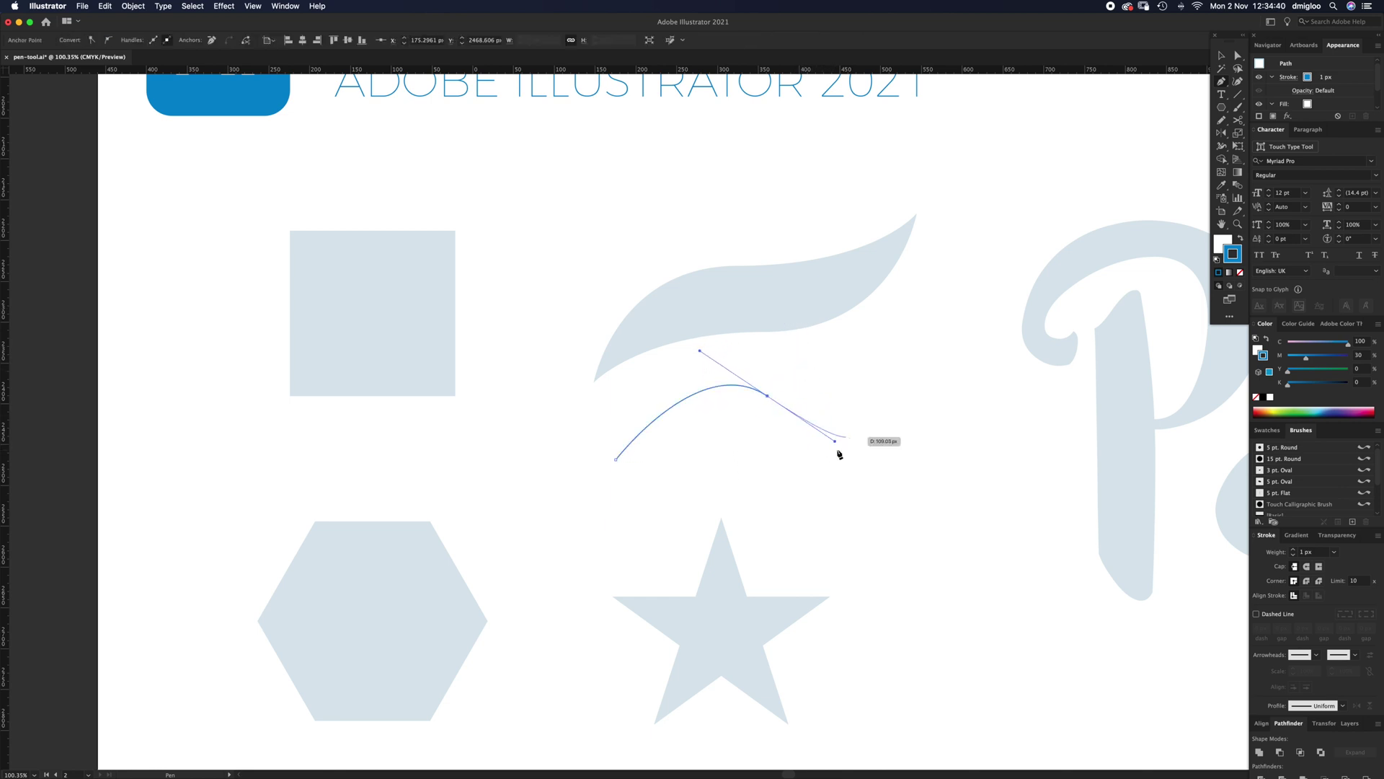
left_click(764, 523, "super")
left_click(763, 518)
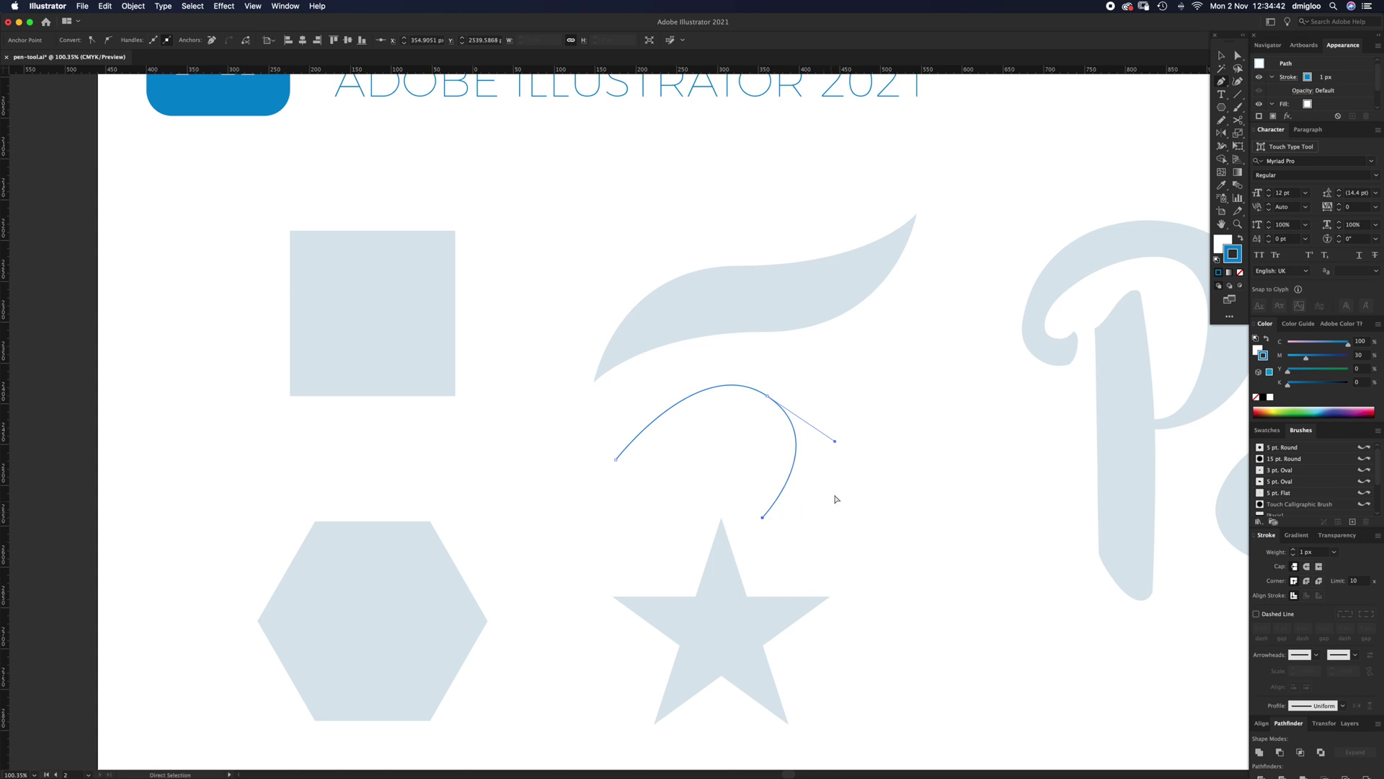
left_click(837, 461, "super")
Reshape the curve's handles, then replace its middle anchor with a new smooth arch point.
left_click(767, 395)
left_click_drag(835, 442, 876, 430)
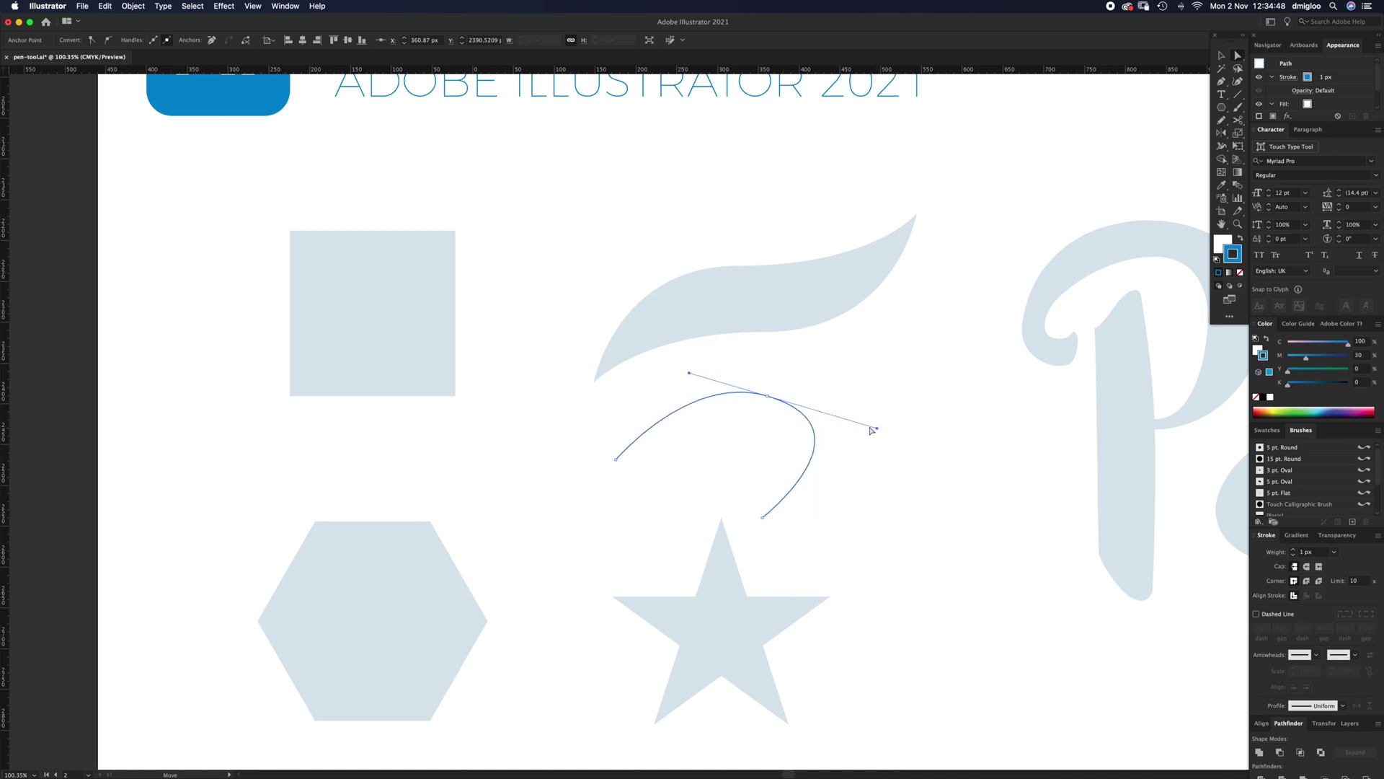
left_click_drag(690, 371, 639, 341)
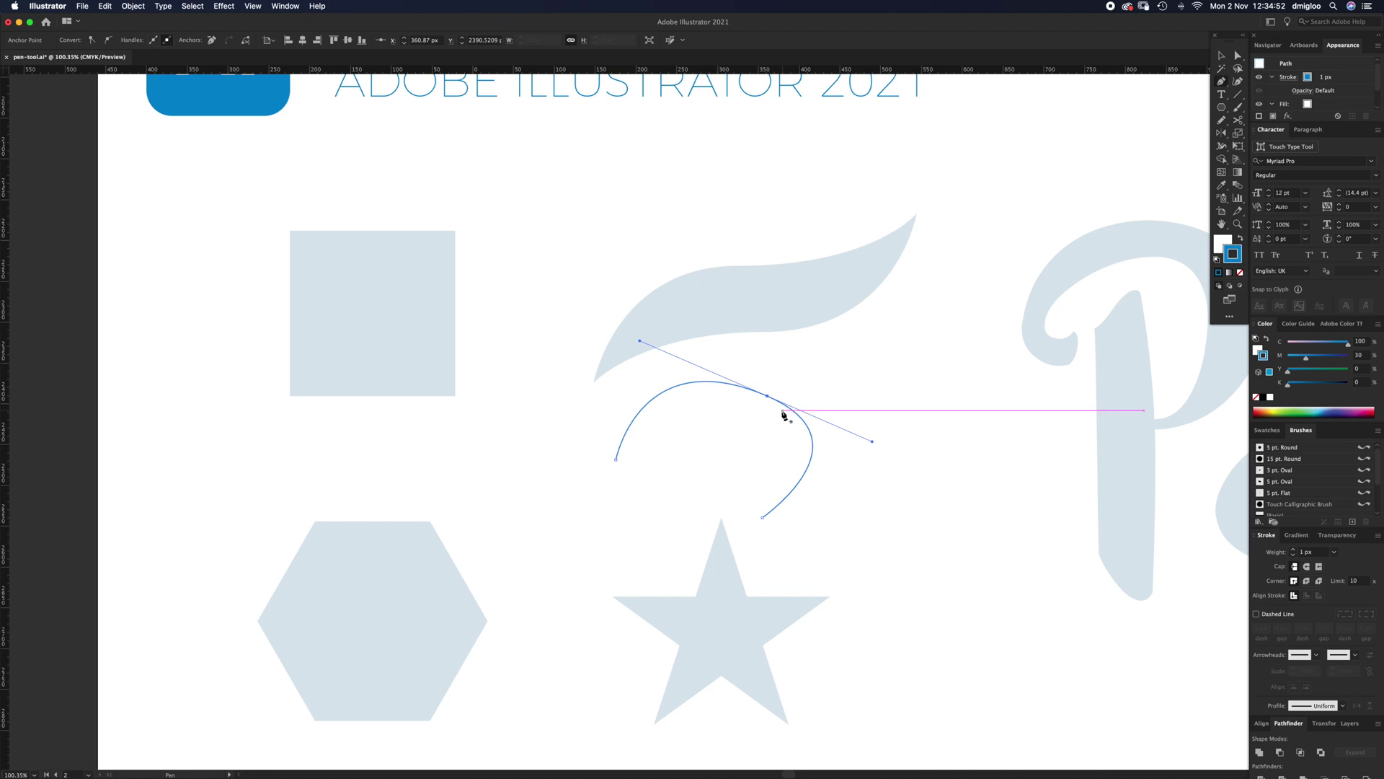
left_click(769, 396)
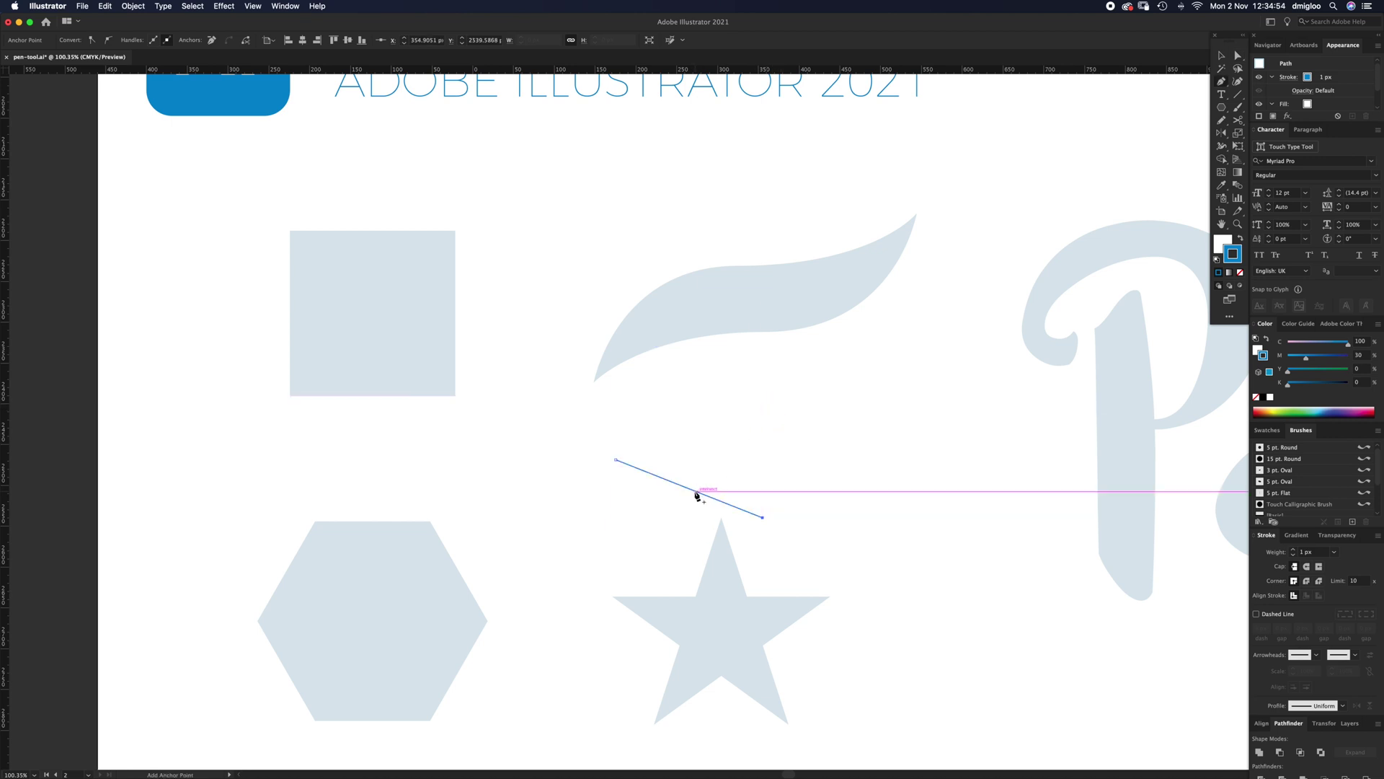
left_click(727, 502)
left_click_drag(726, 502, 730, 411)
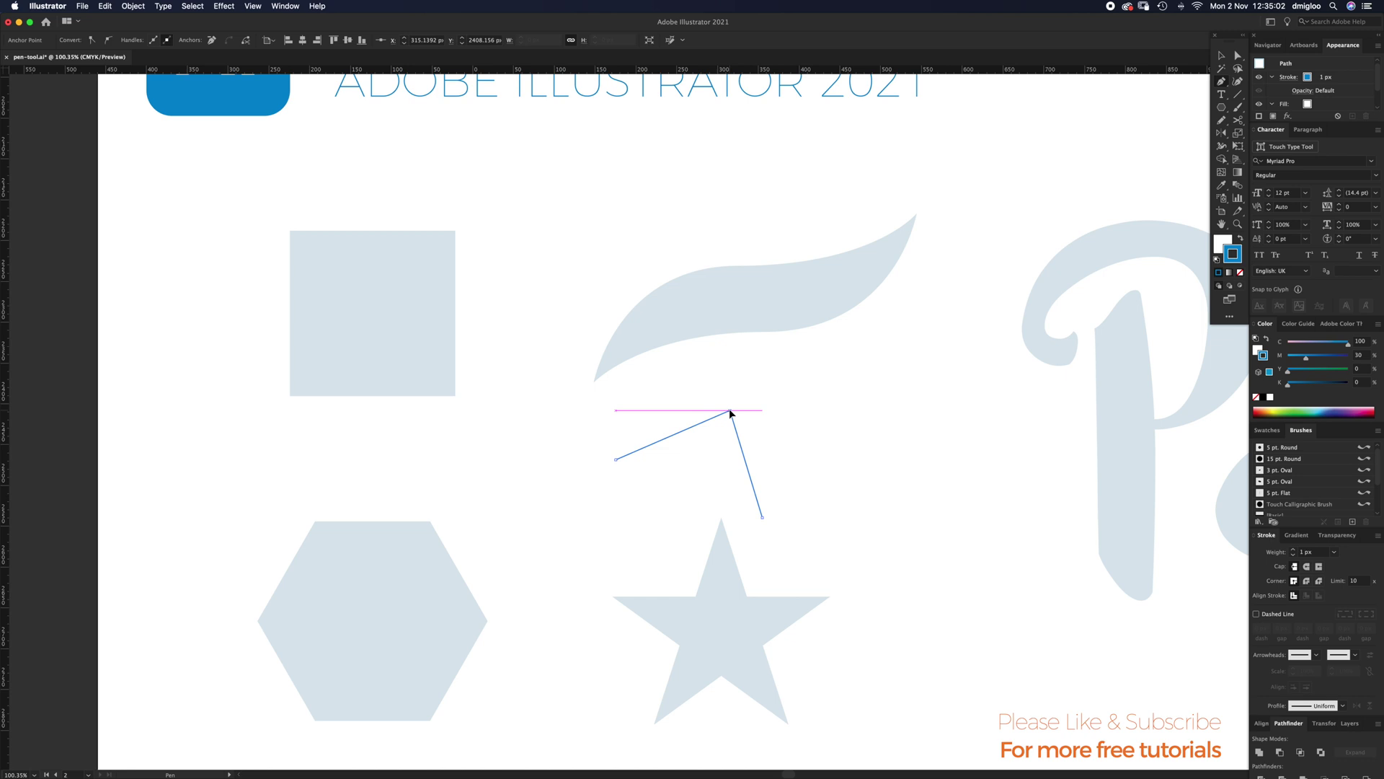
left_click_drag(731, 411, 803, 431)
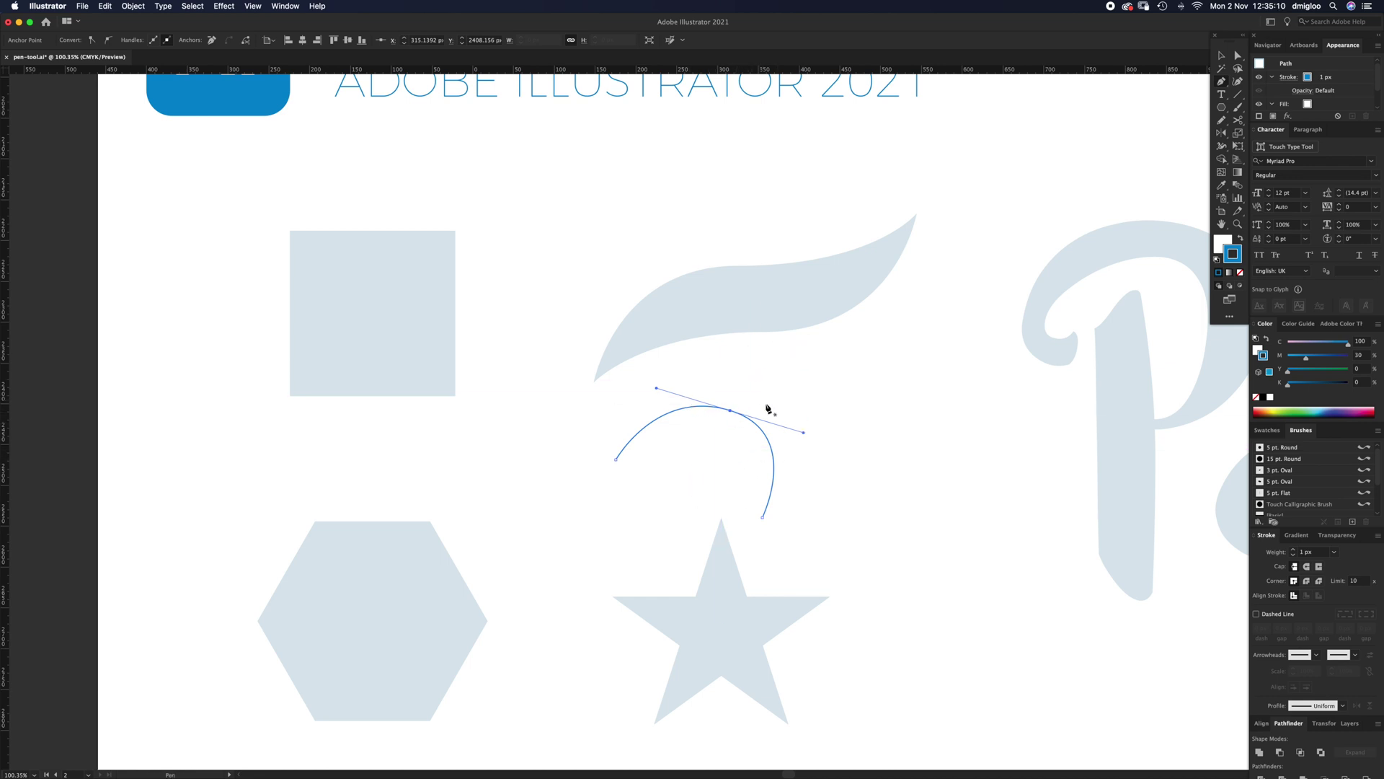
Trace the square guide's four corners with the Pen into a closed path.
key("v")
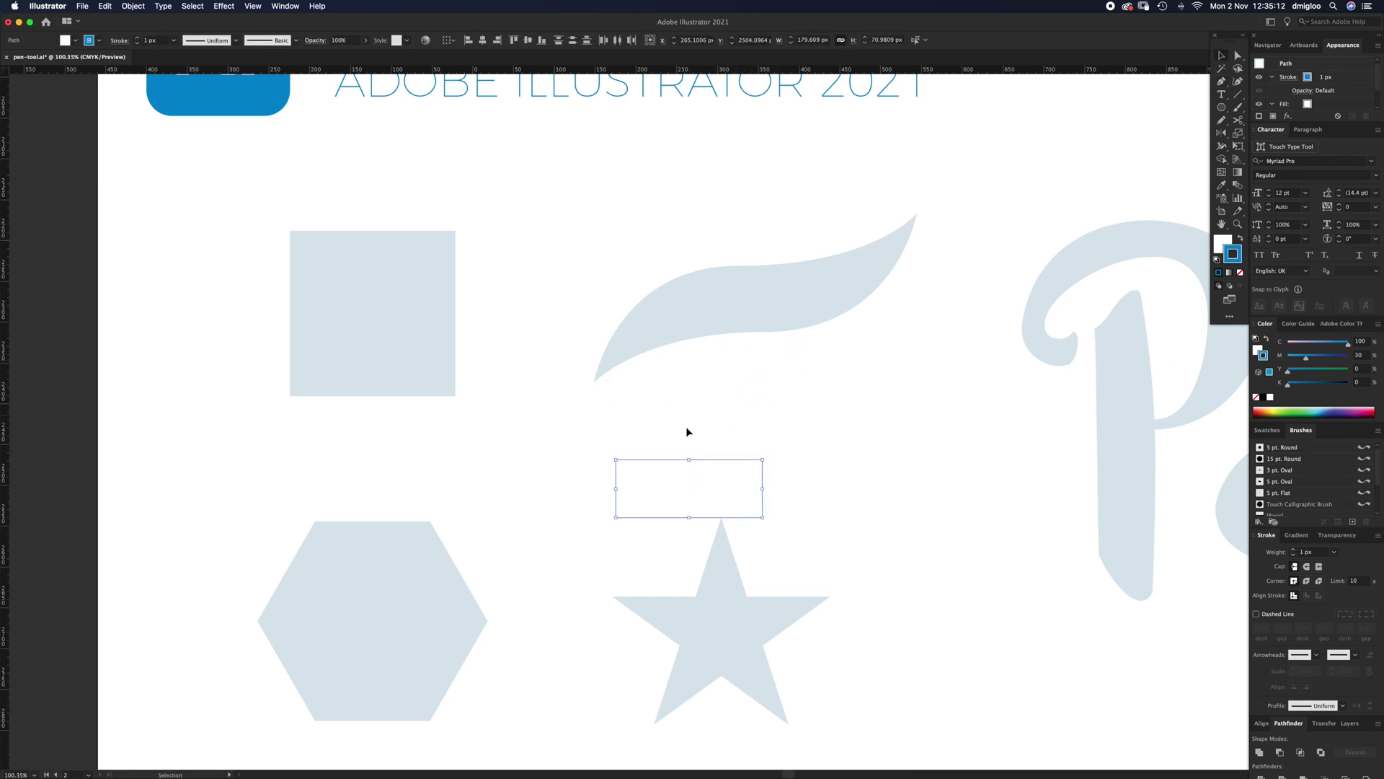
left_click(687, 431)
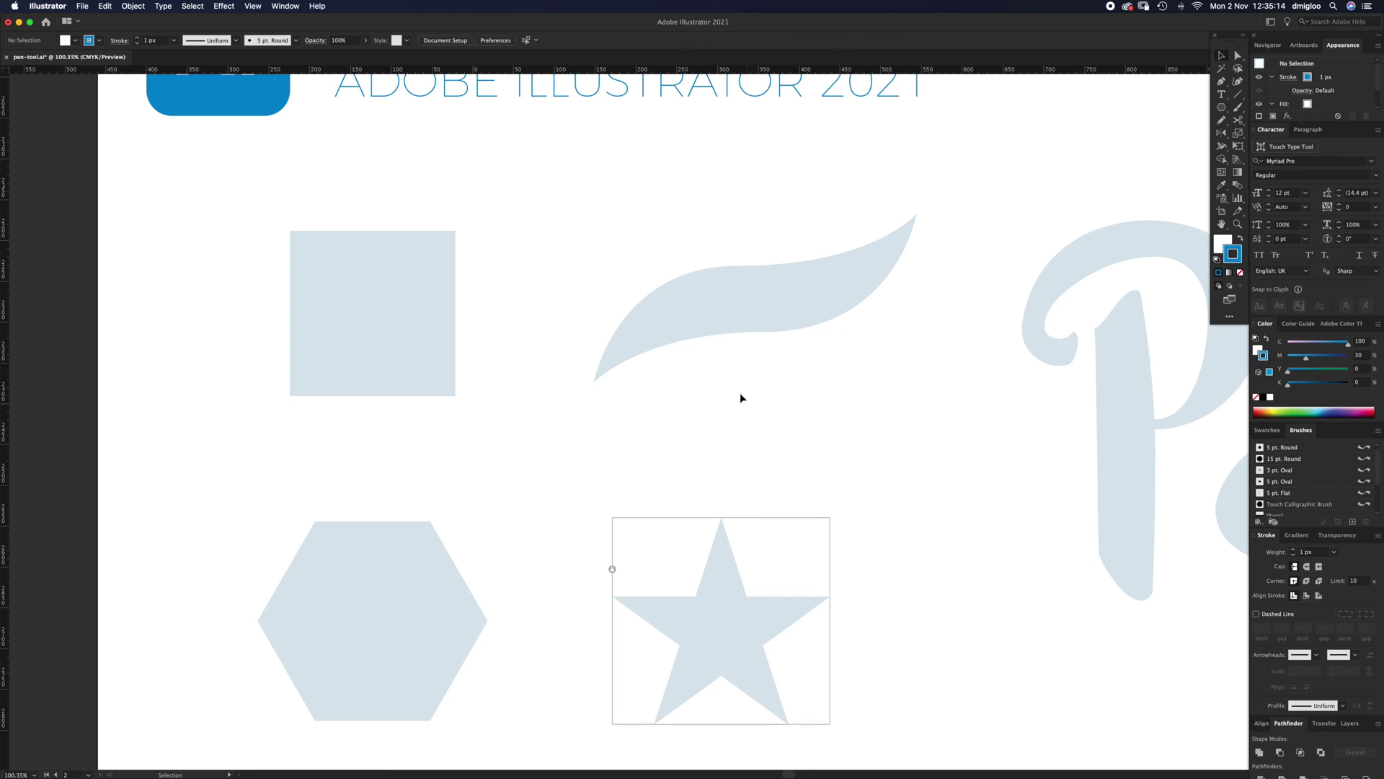
key("p")
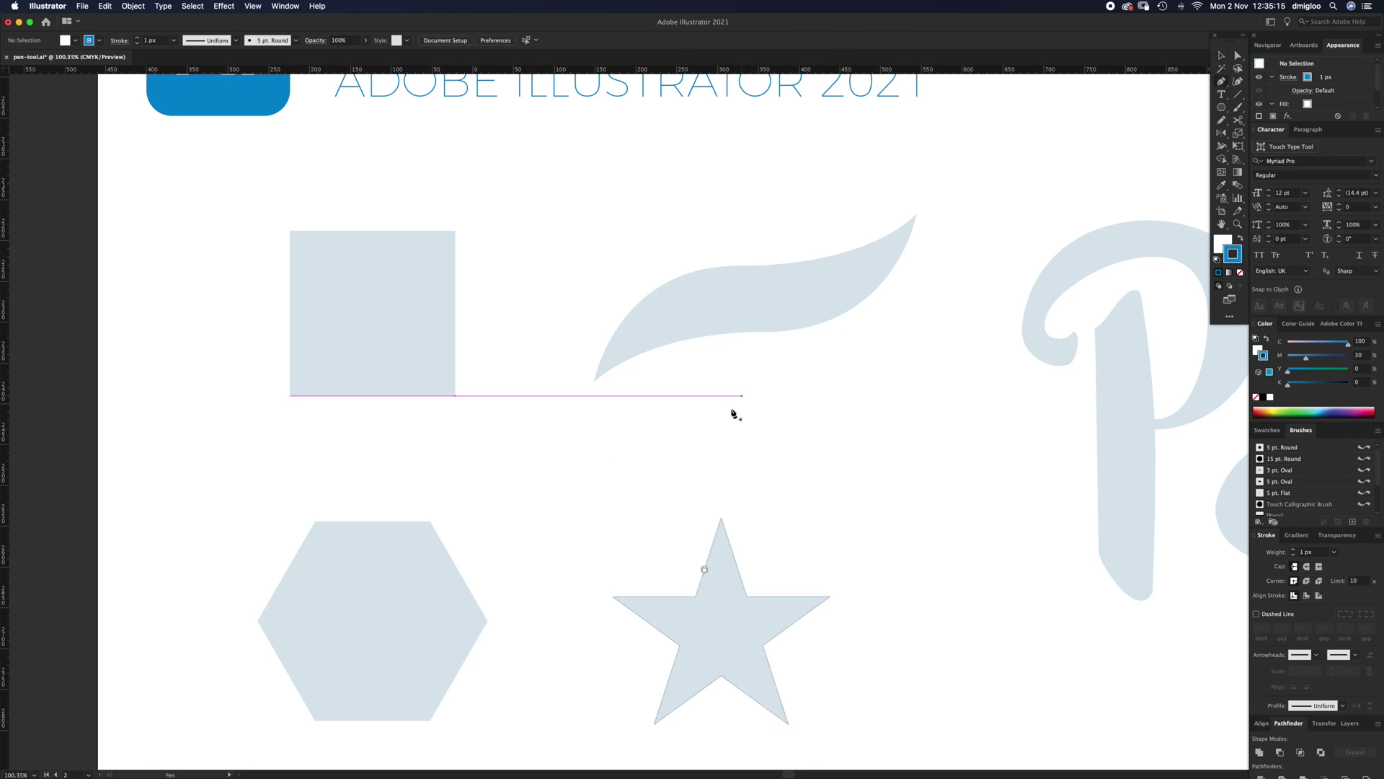
left_click(290, 395)
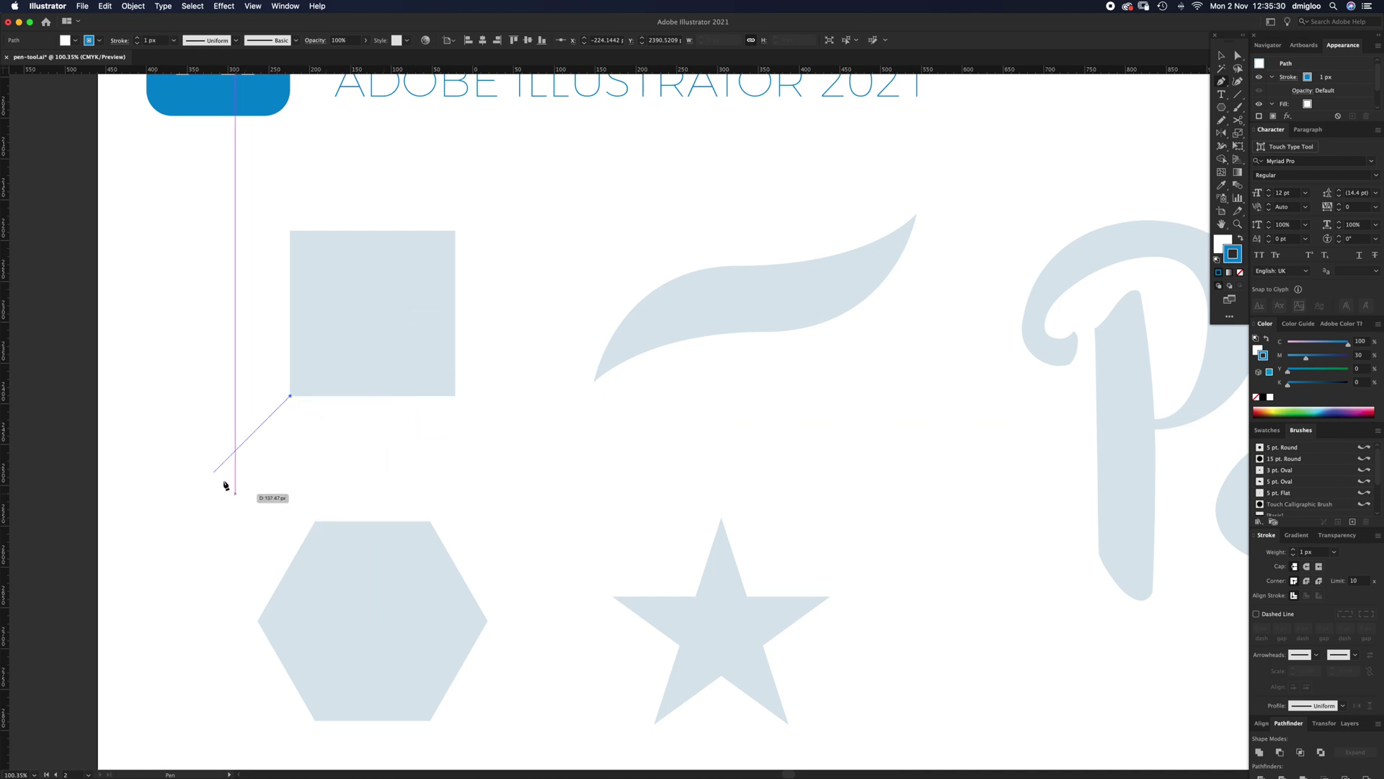
left_click(290, 231)
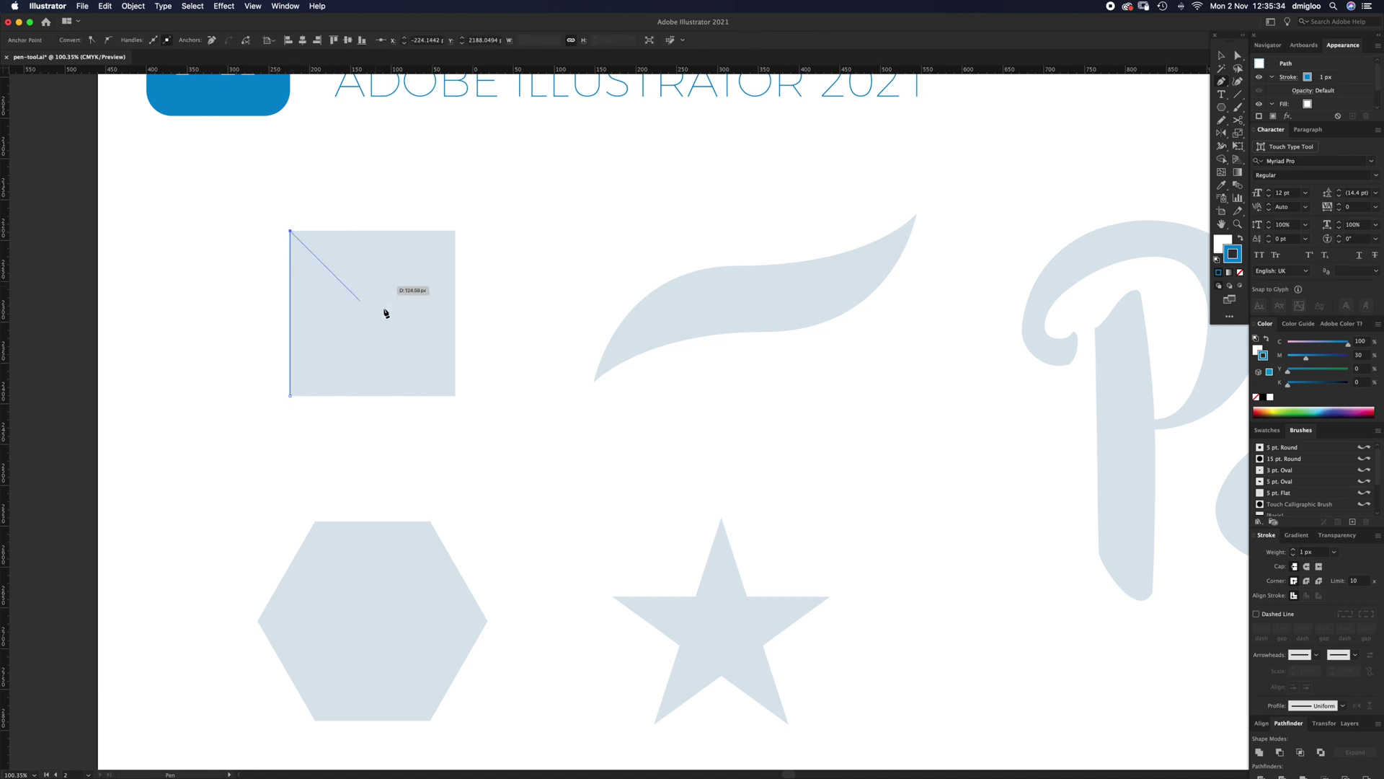
left_click(454, 232)
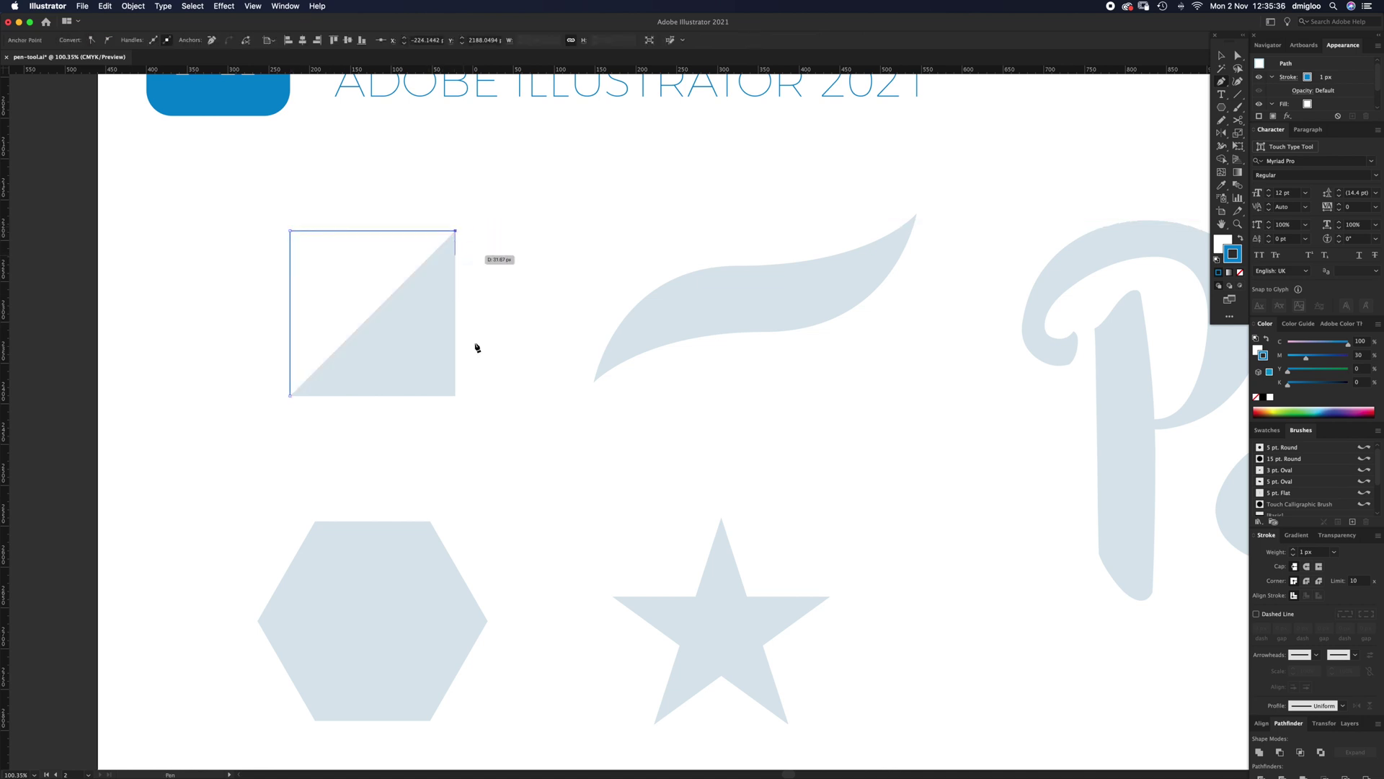
left_click(455, 395)
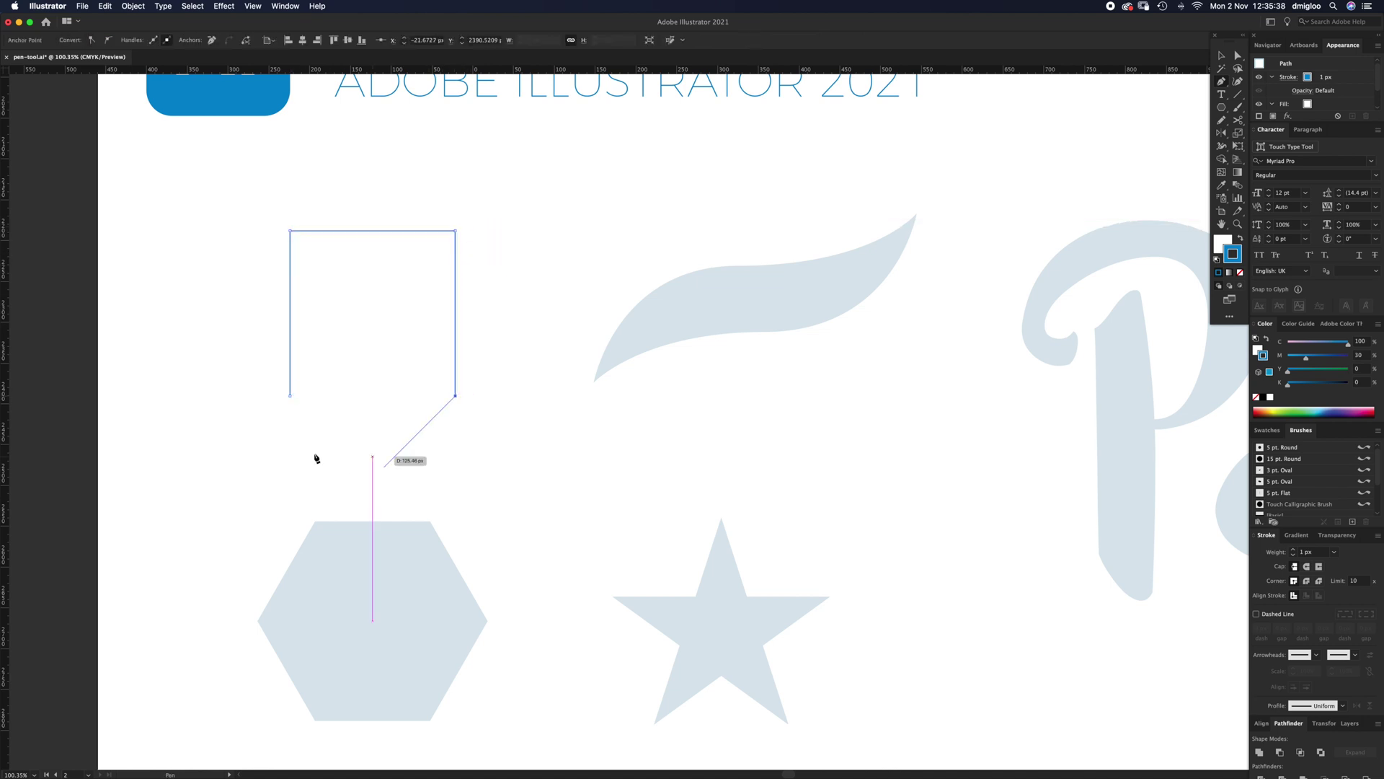
left_click(291, 395)
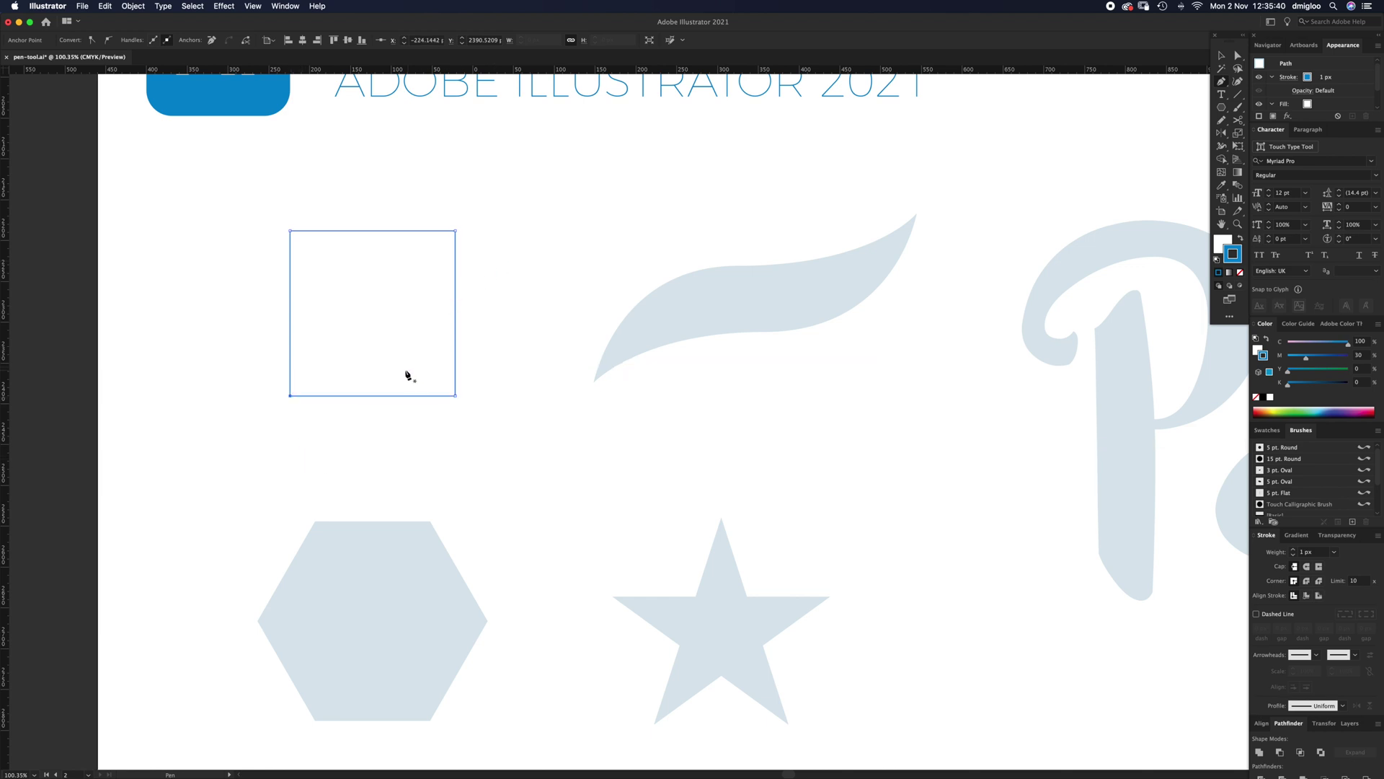
Set the square outline's fill to None and deselect it.
left_click(1220, 244)
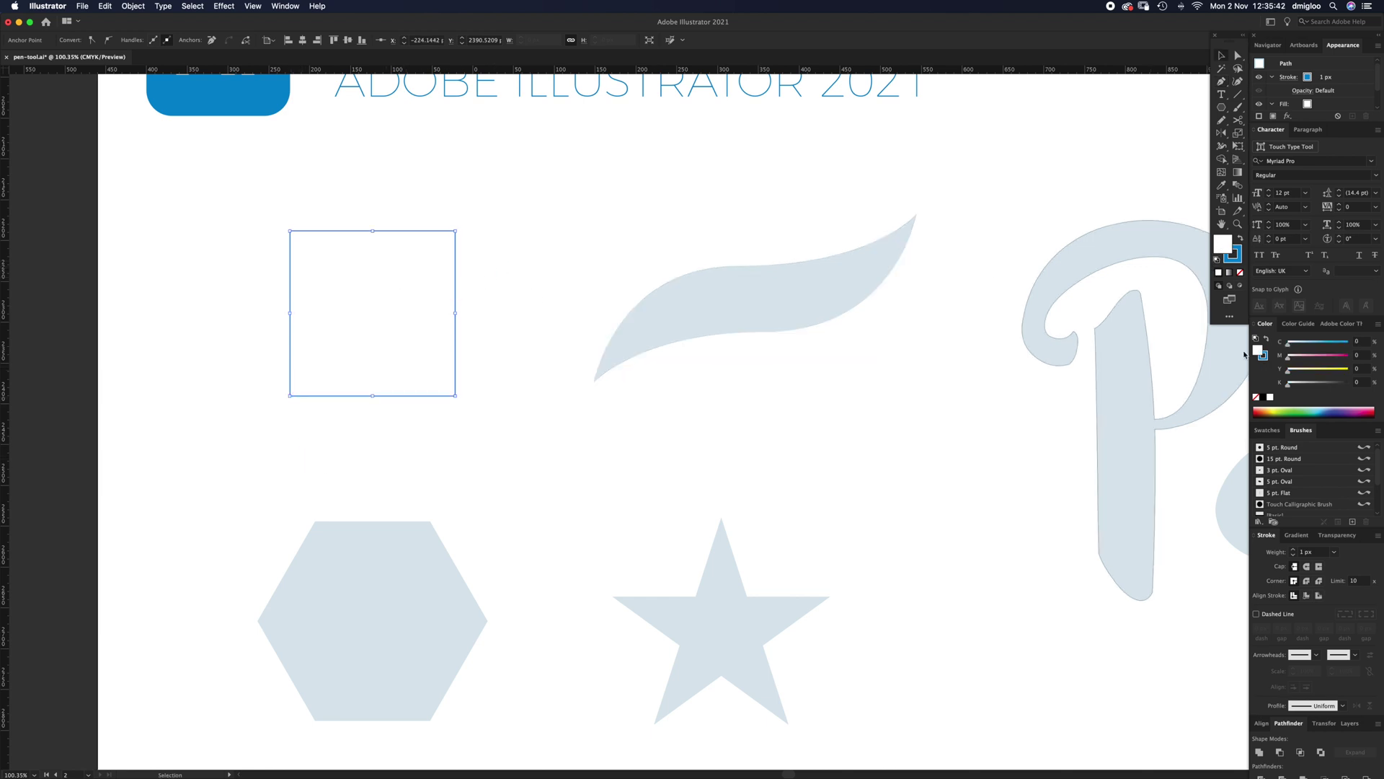
left_click(1256, 397)
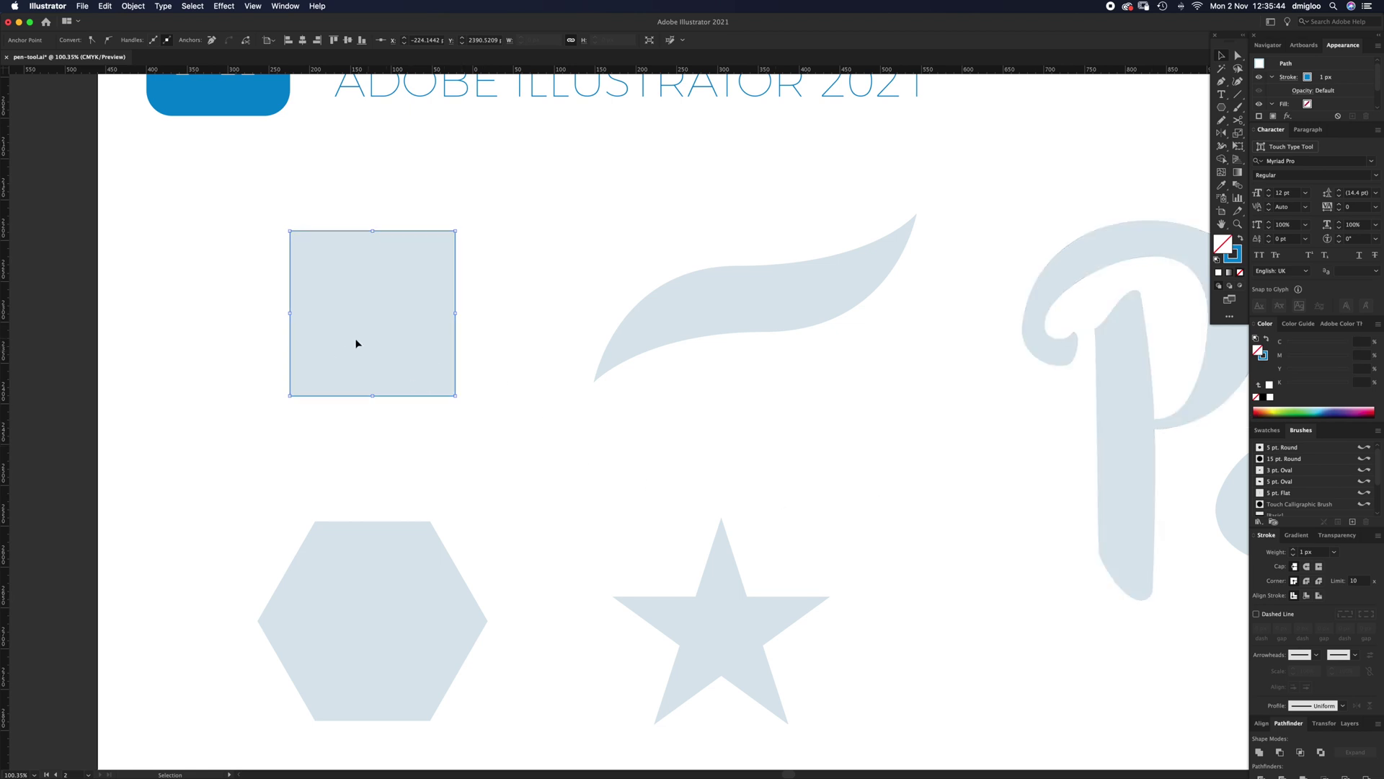
left_click(474, 455)
left_click(457, 395)
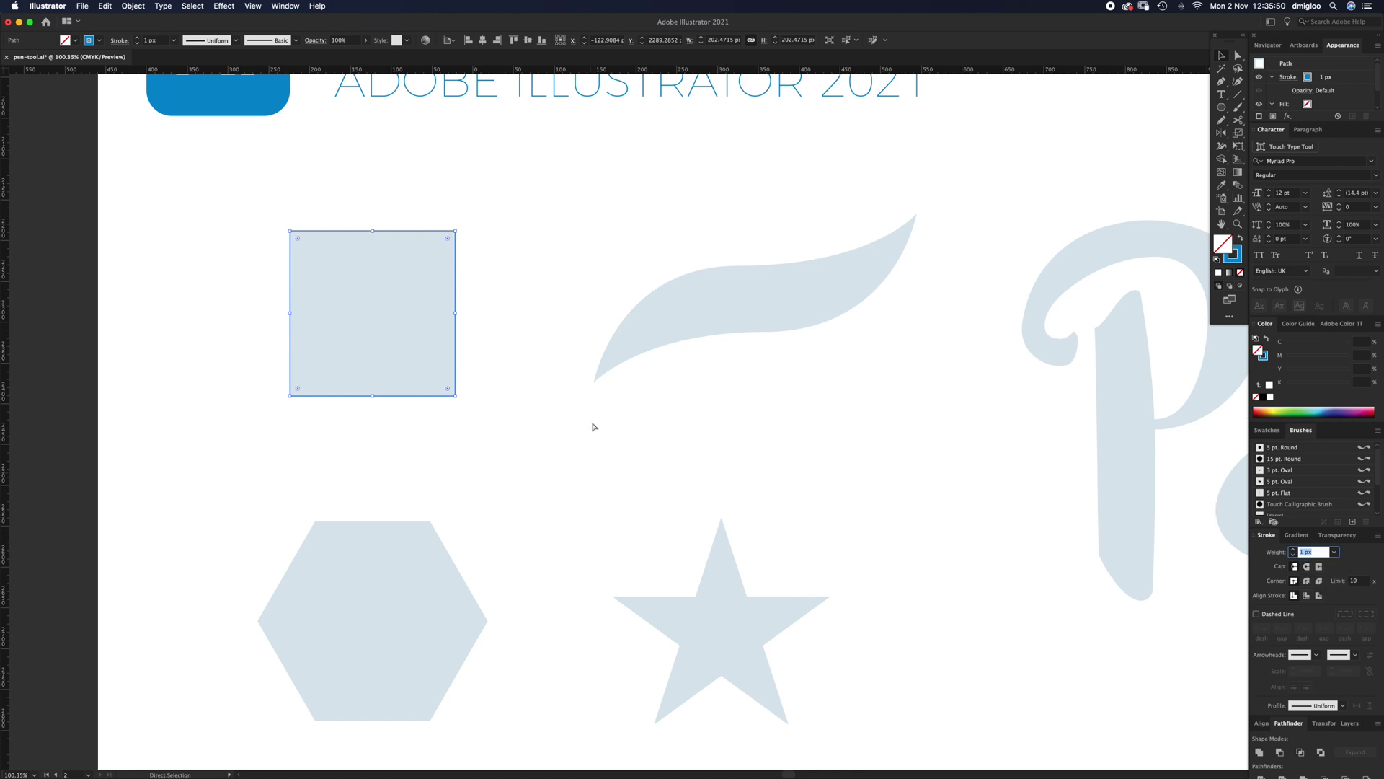
left_click(513, 588)
scroll(563, 510, "down", 3)
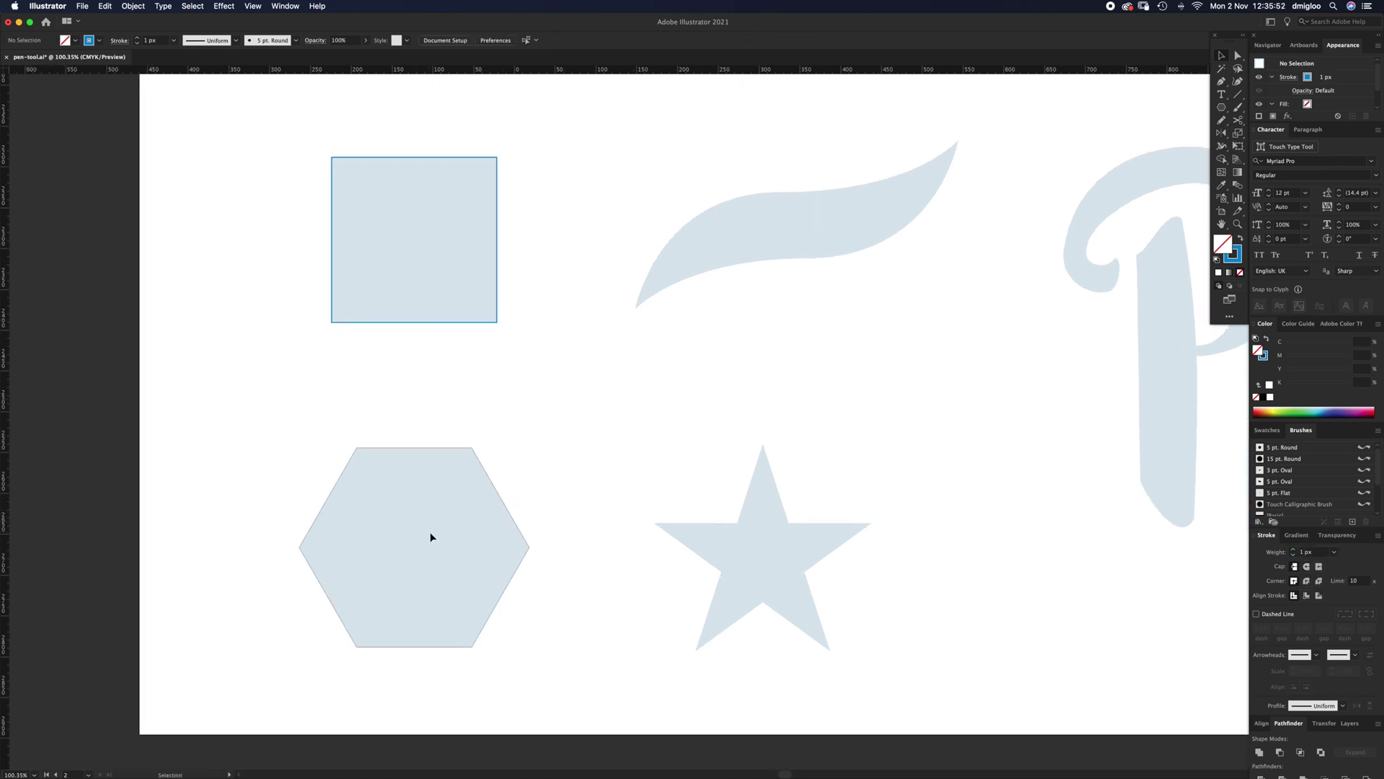
Trace the hexagon guide's corners with the Pen into a closed six-sided path.
key("p")
left_click(356, 448)
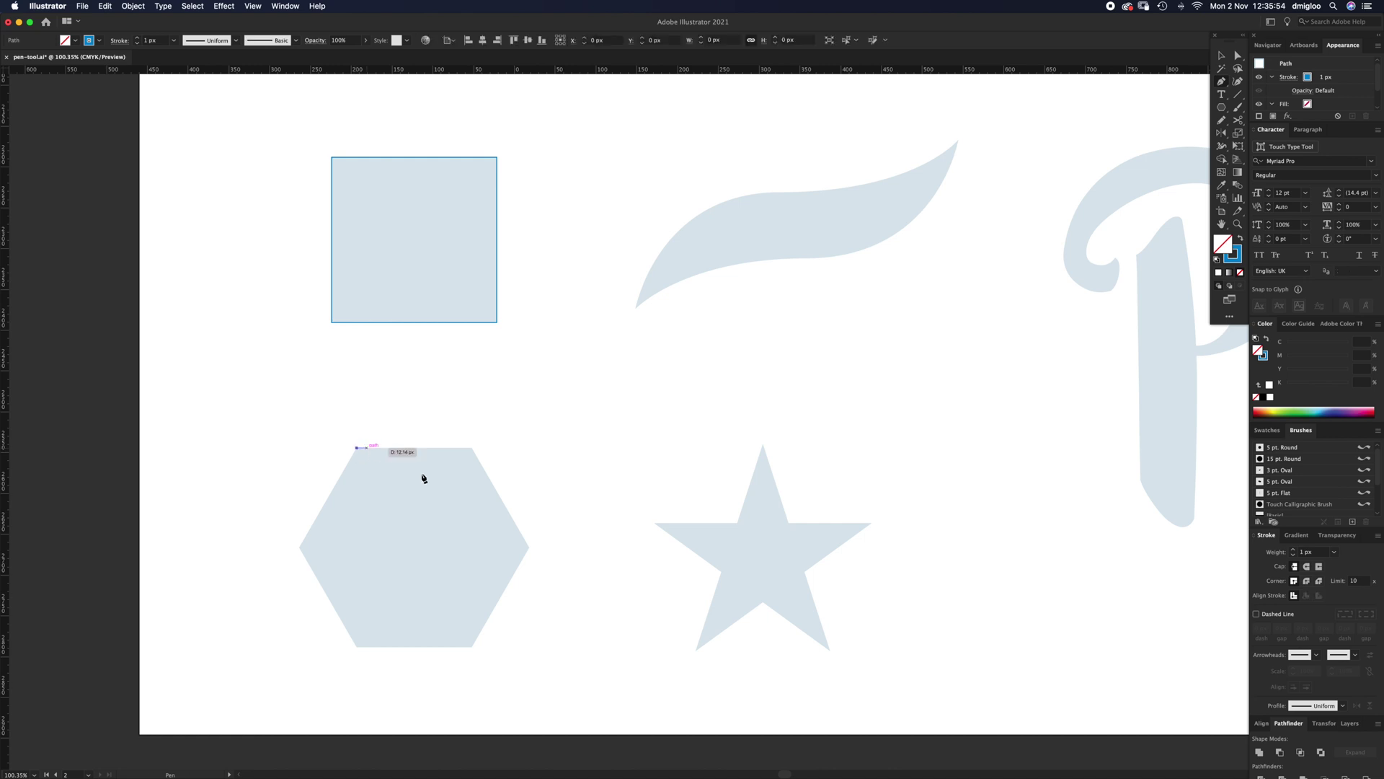
left_click(473, 448)
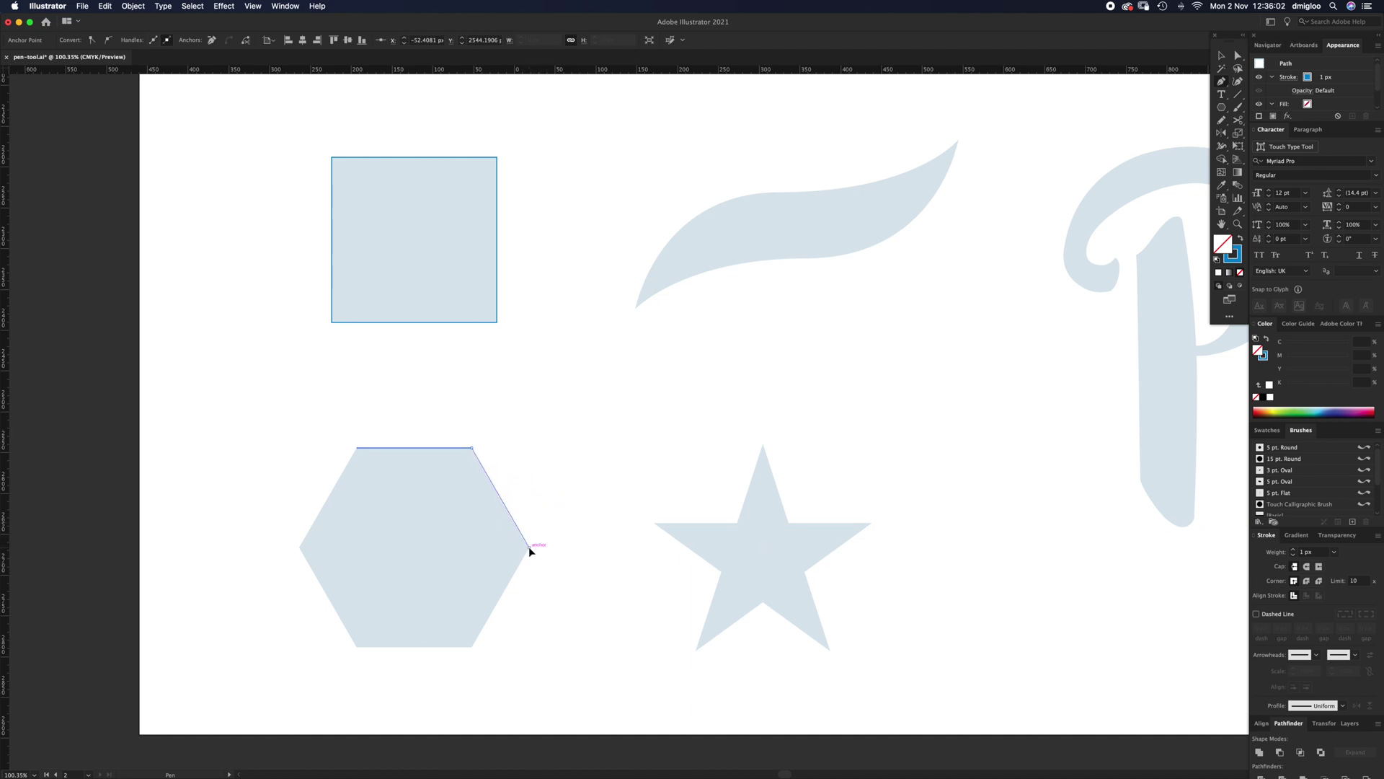
left_click(529, 547)
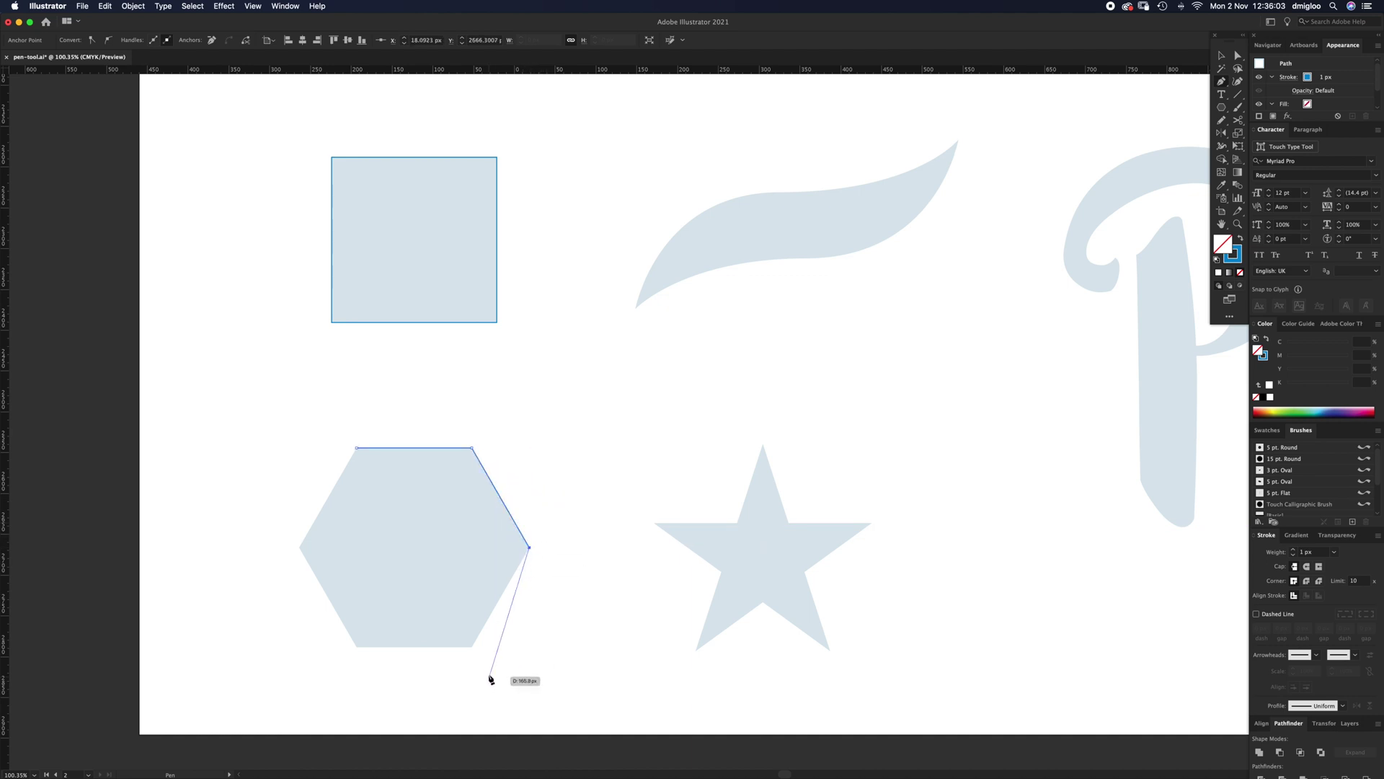
left_click(356, 647)
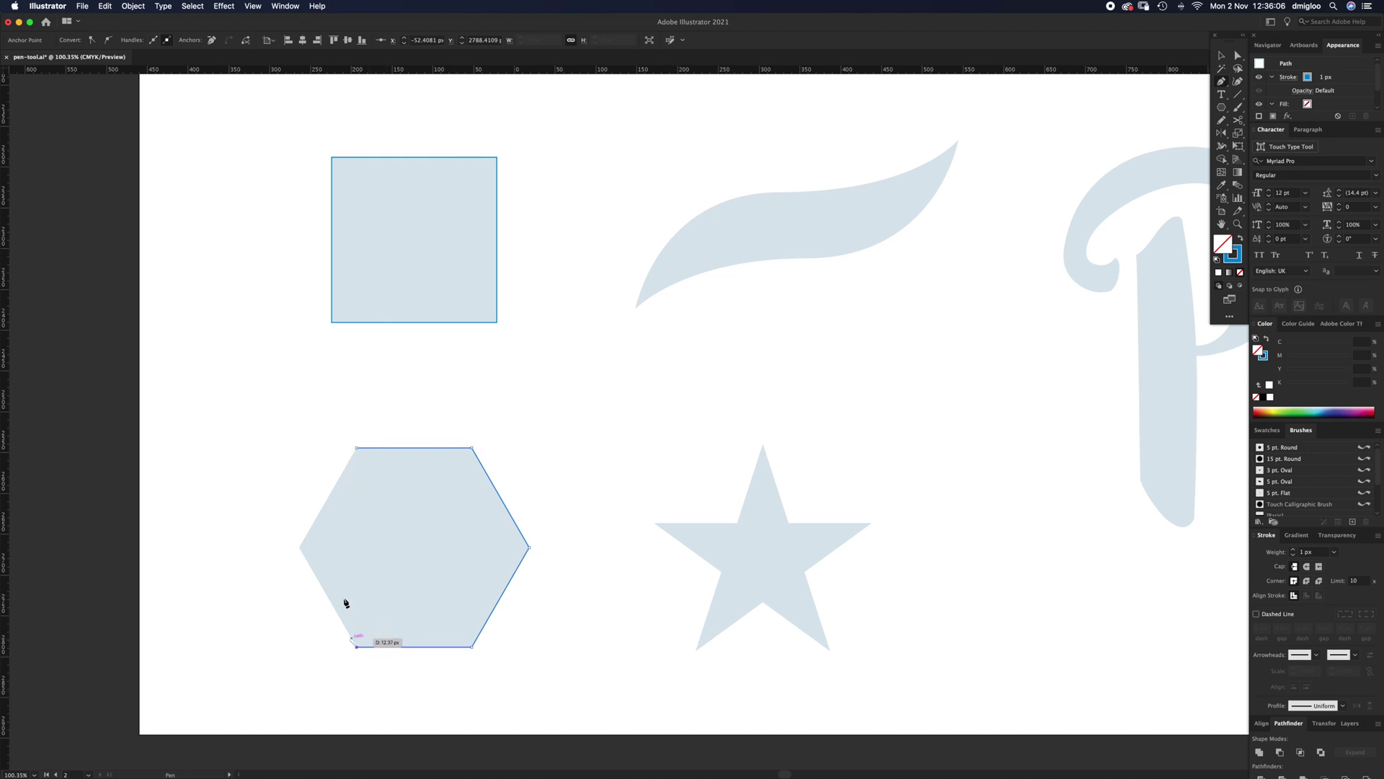
left_click(300, 547)
left_click(357, 448)
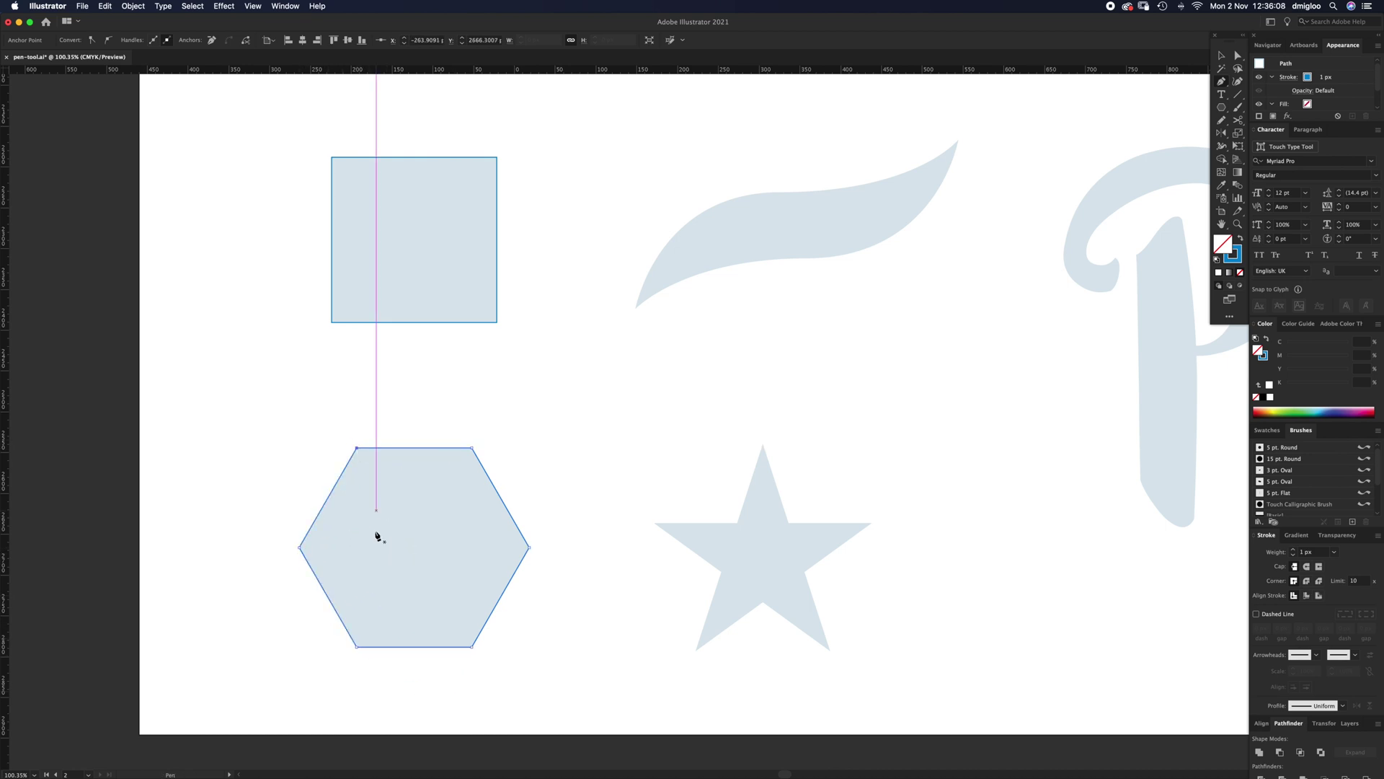
Zoom in closer on the traced hexagon.
key("z")
left_click(420, 543)
left_click_drag(683, 405, 759, 405)
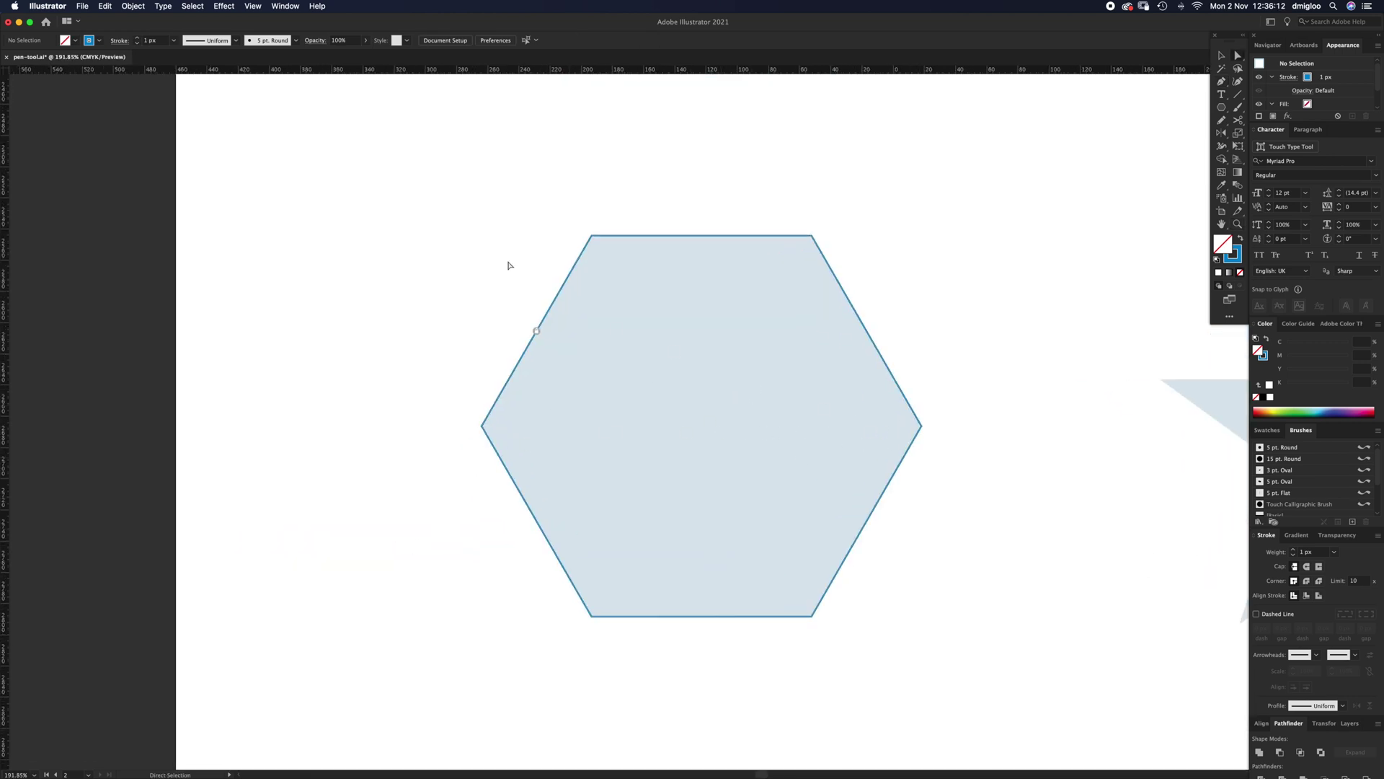
Toggle Smart Guides in the View menu and drag the hexagon's right anchor down and outward.
left_click(265, 6)
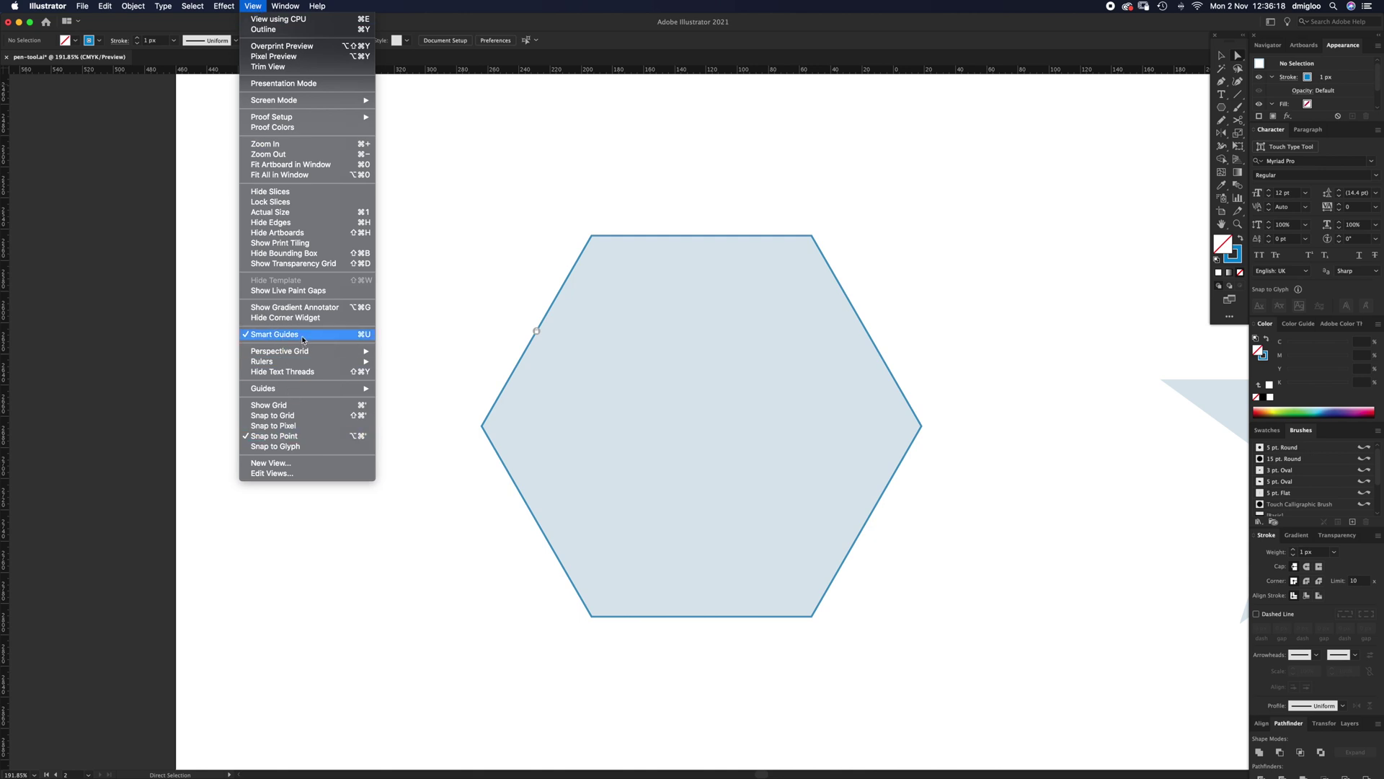
left_click(489, 496)
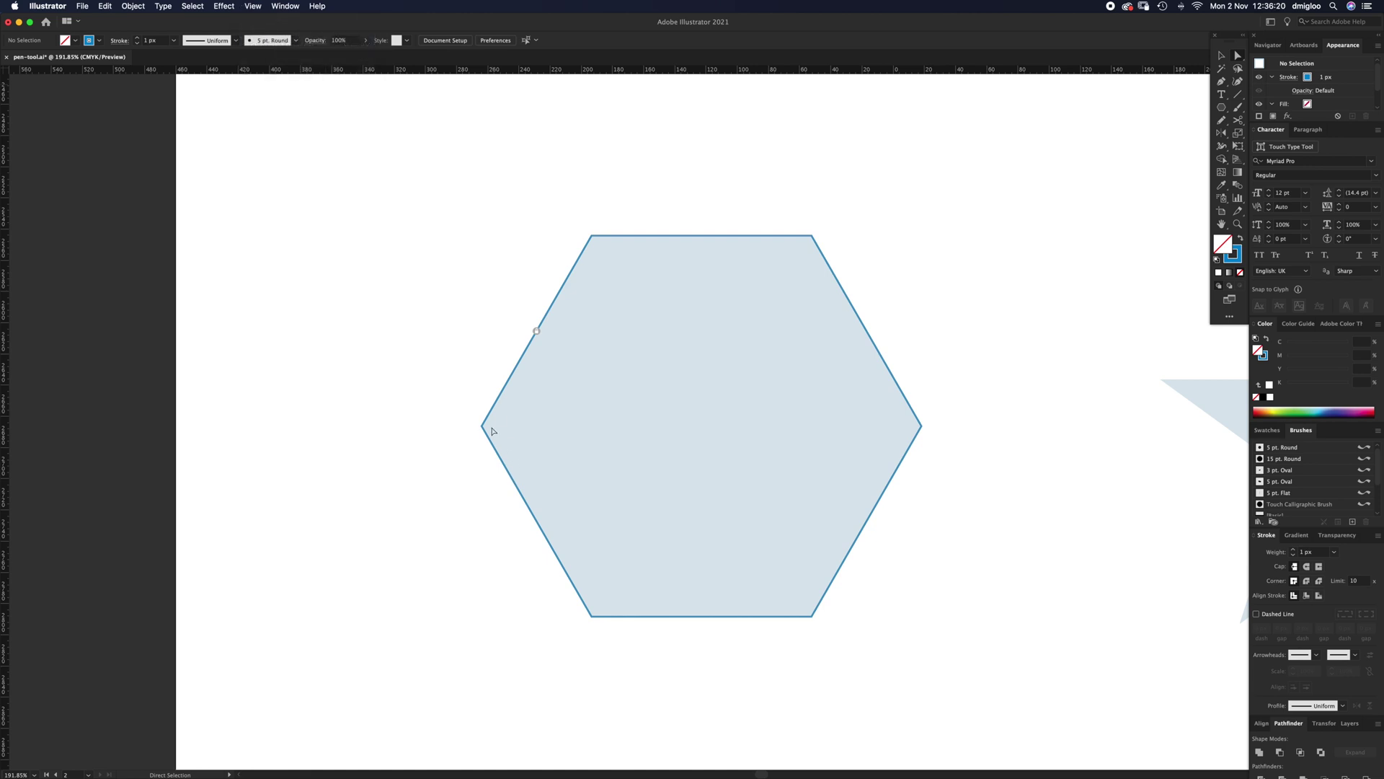
left_click_drag(794, 203, 987, 635)
mouse_move(920, 426)
left_mouse_down()
mouse_move(929, 478)
mouse_move(930, 419)
mouse_move(928, 437)
left_mouse_up()
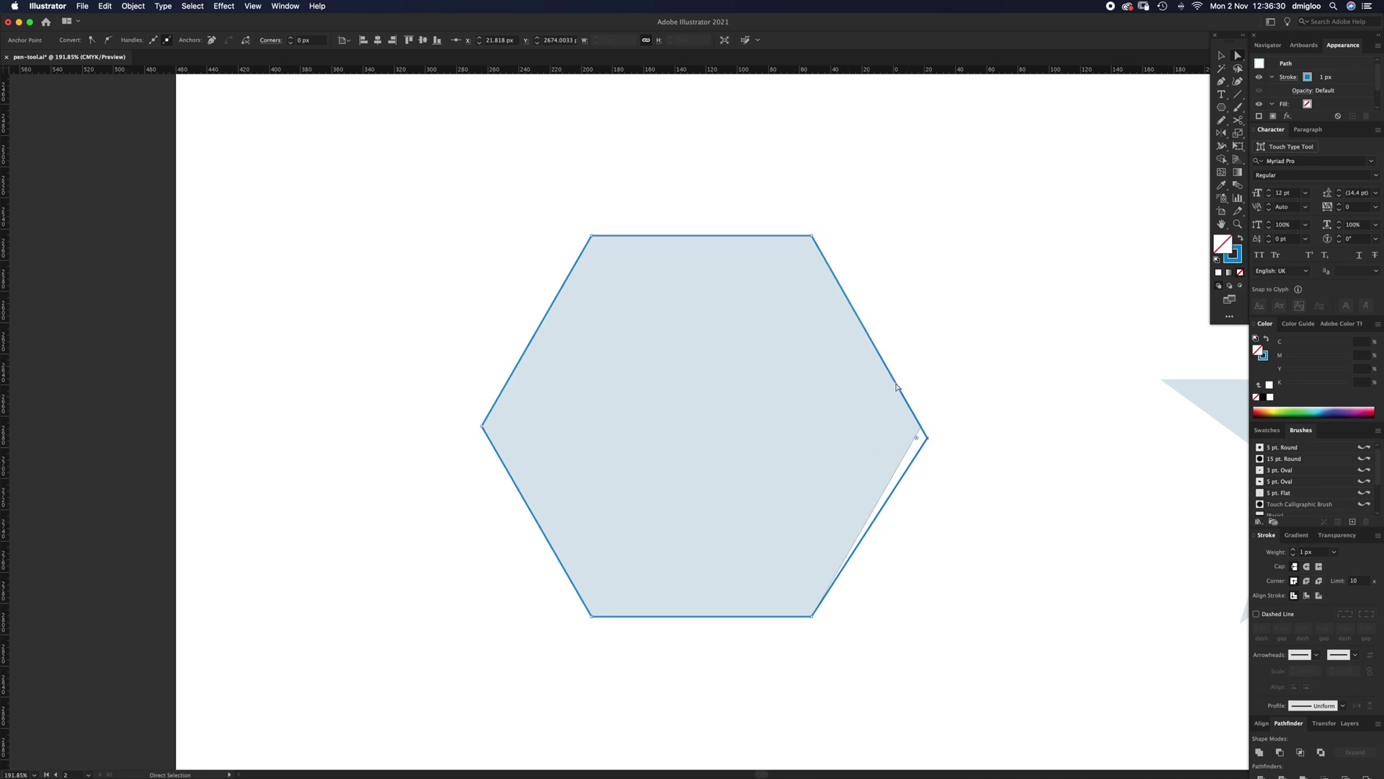
Undo the corner drag and select the hexagon's left '<' side path.
left_click_drag(1018, 188, 779, 649)
key("ctrl+z")
key("v")
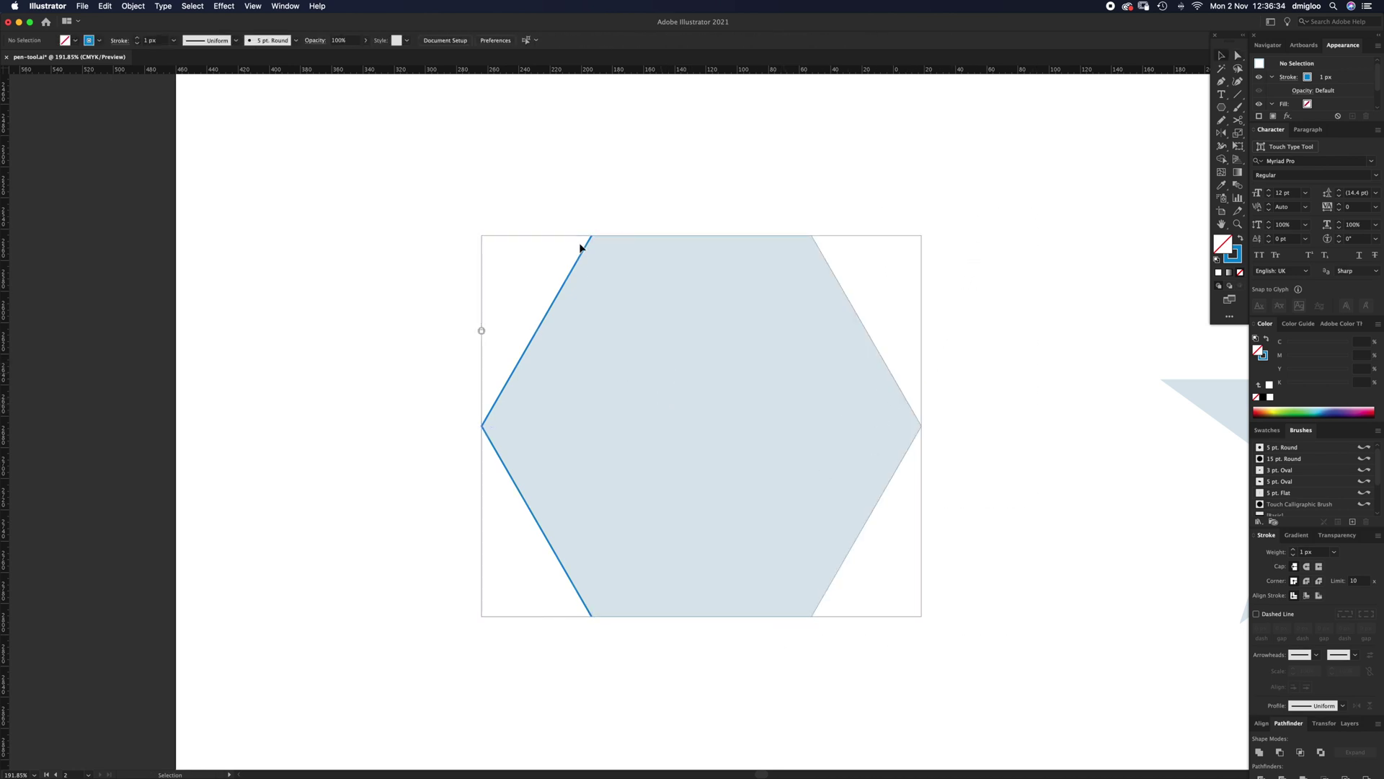
left_click(508, 339)
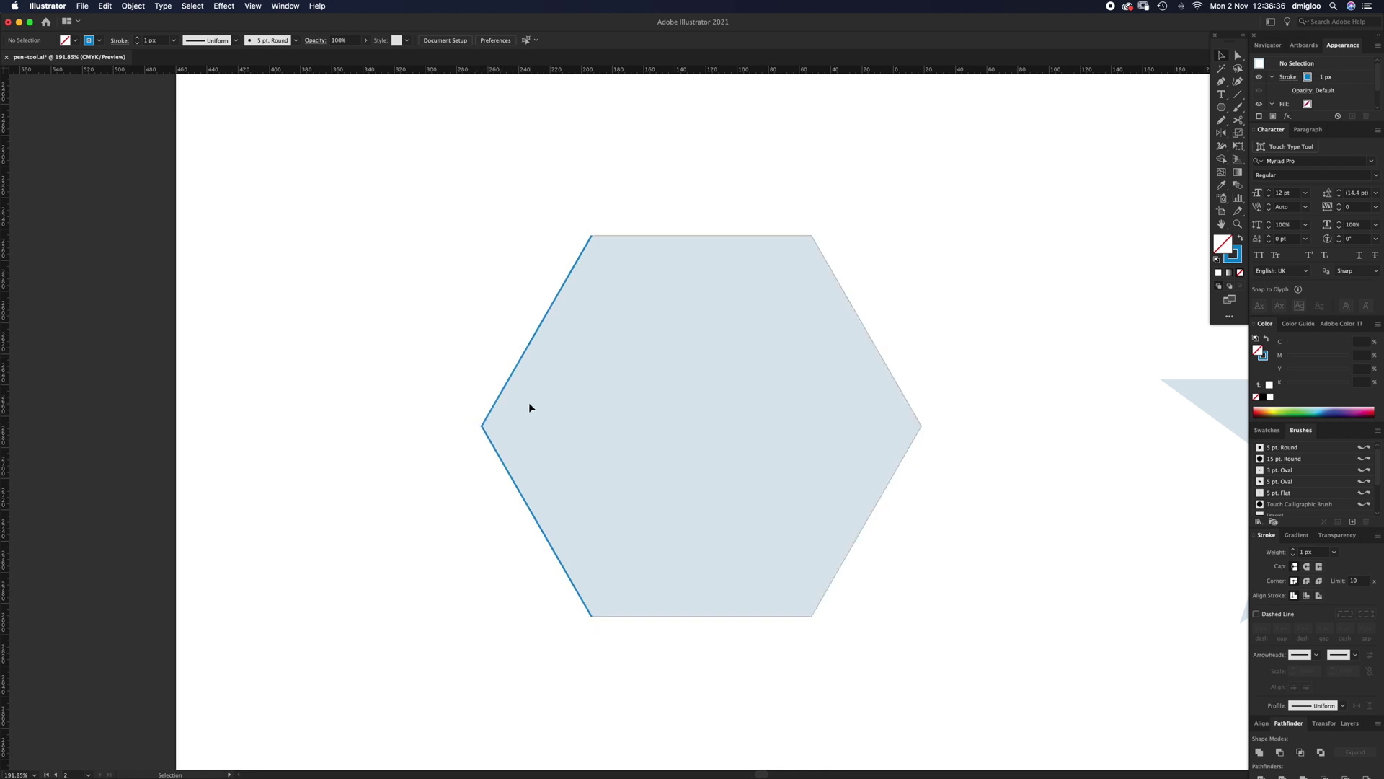
left_click(504, 394)
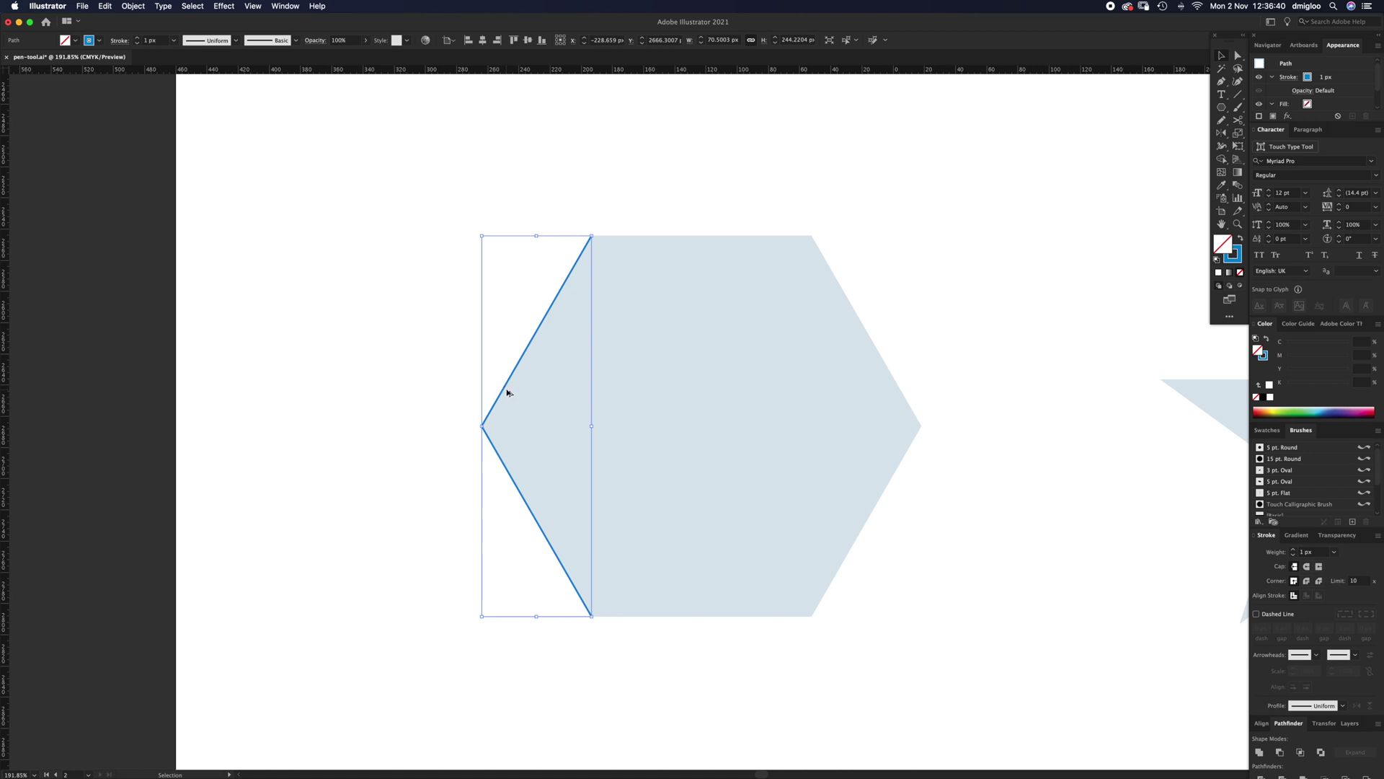
Duplicate the left side, reflect the copy vertically, and move it onto the right edge.
left_click_drag(503, 394, 749, 408)
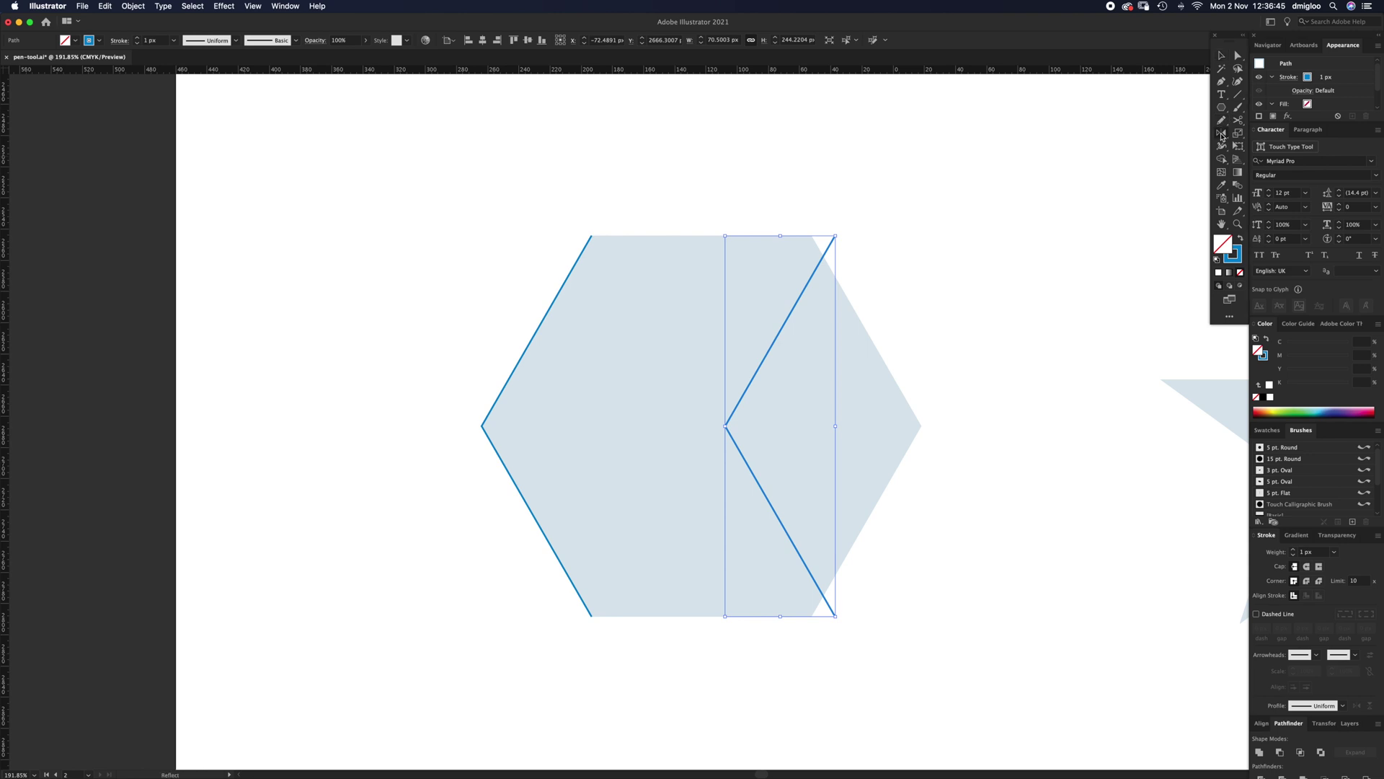
double_click(1221, 134)
left_click(951, 326)
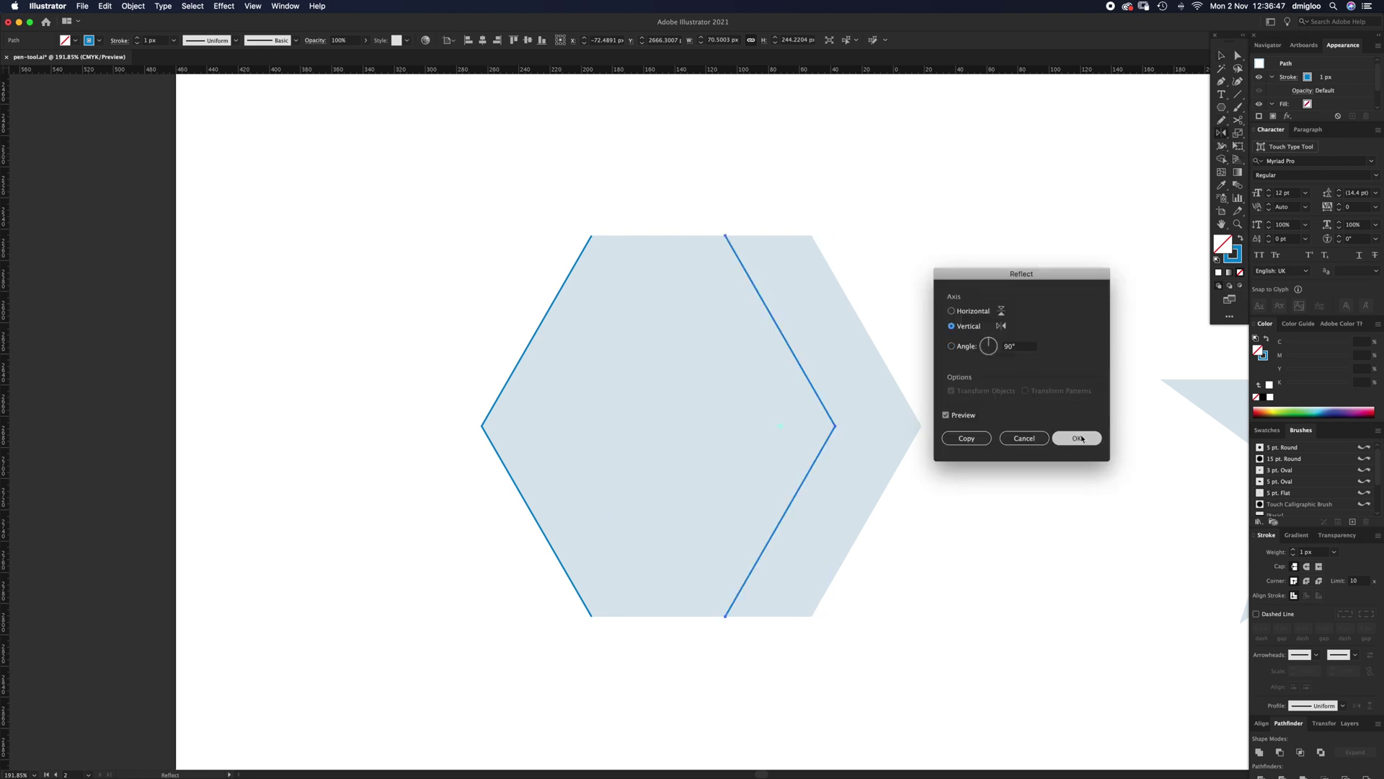
left_click(1077, 437)
left_click_drag(825, 454, 909, 453)
Select the hexagon's top-edge anchors with Direct Selection to finish its outline, then deselect it.
key("a")
left_click_drag(562, 201, 859, 253)
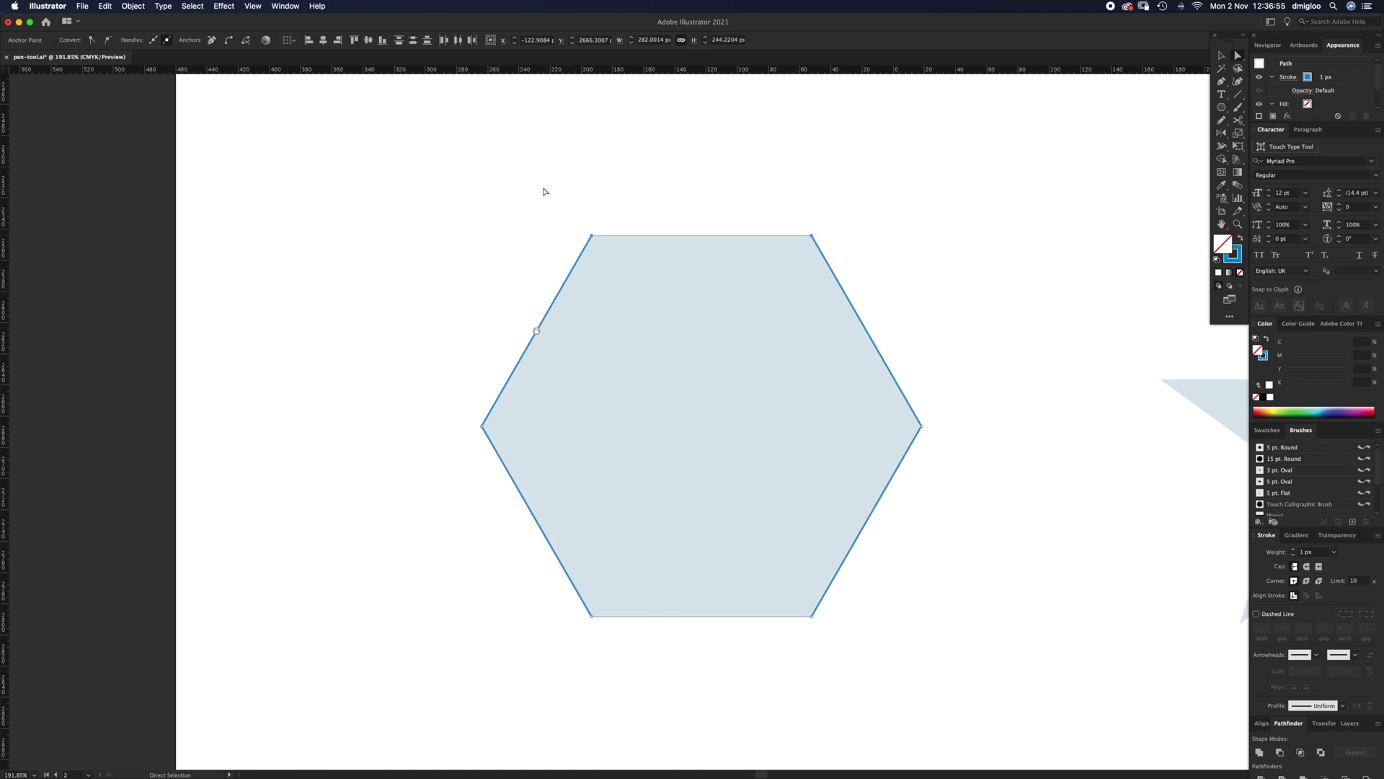
left_click_drag(561, 207, 825, 256)
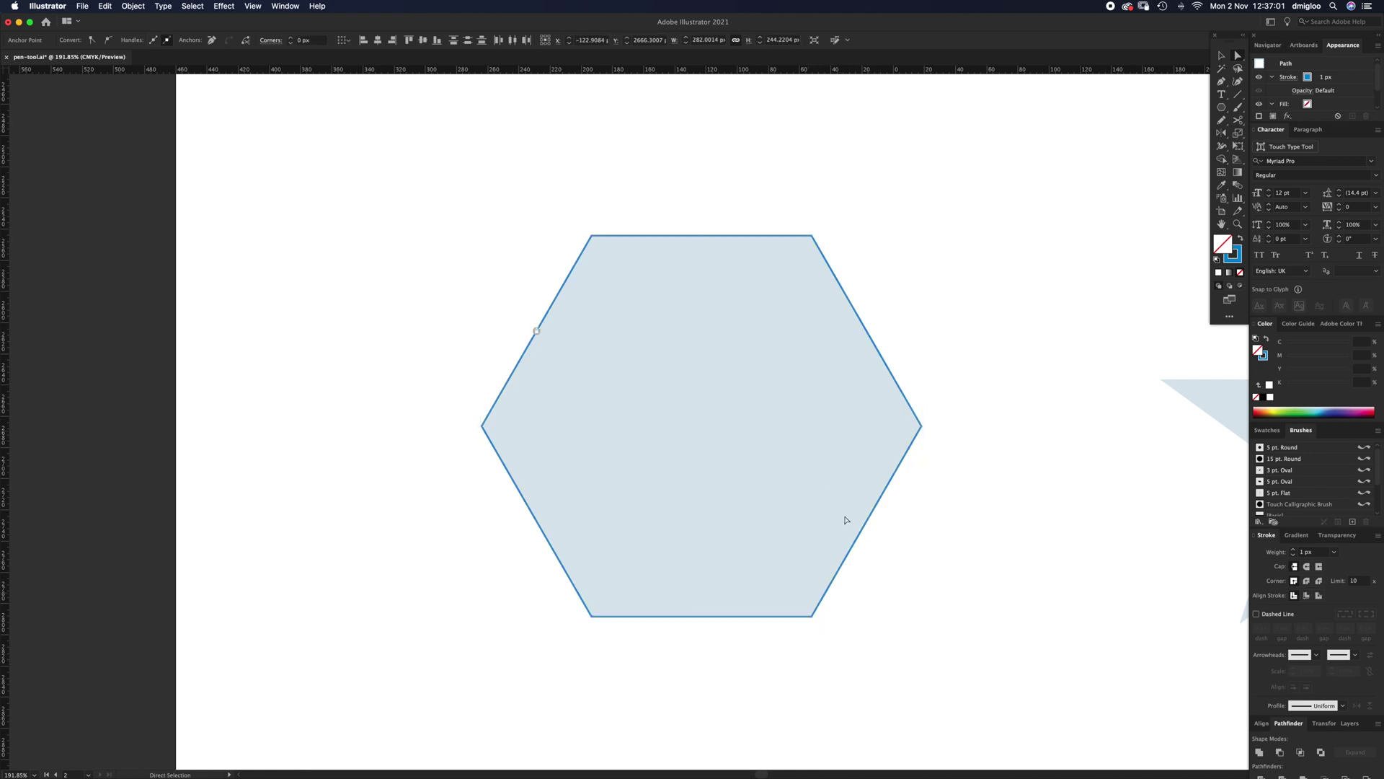
left_click(836, 596)
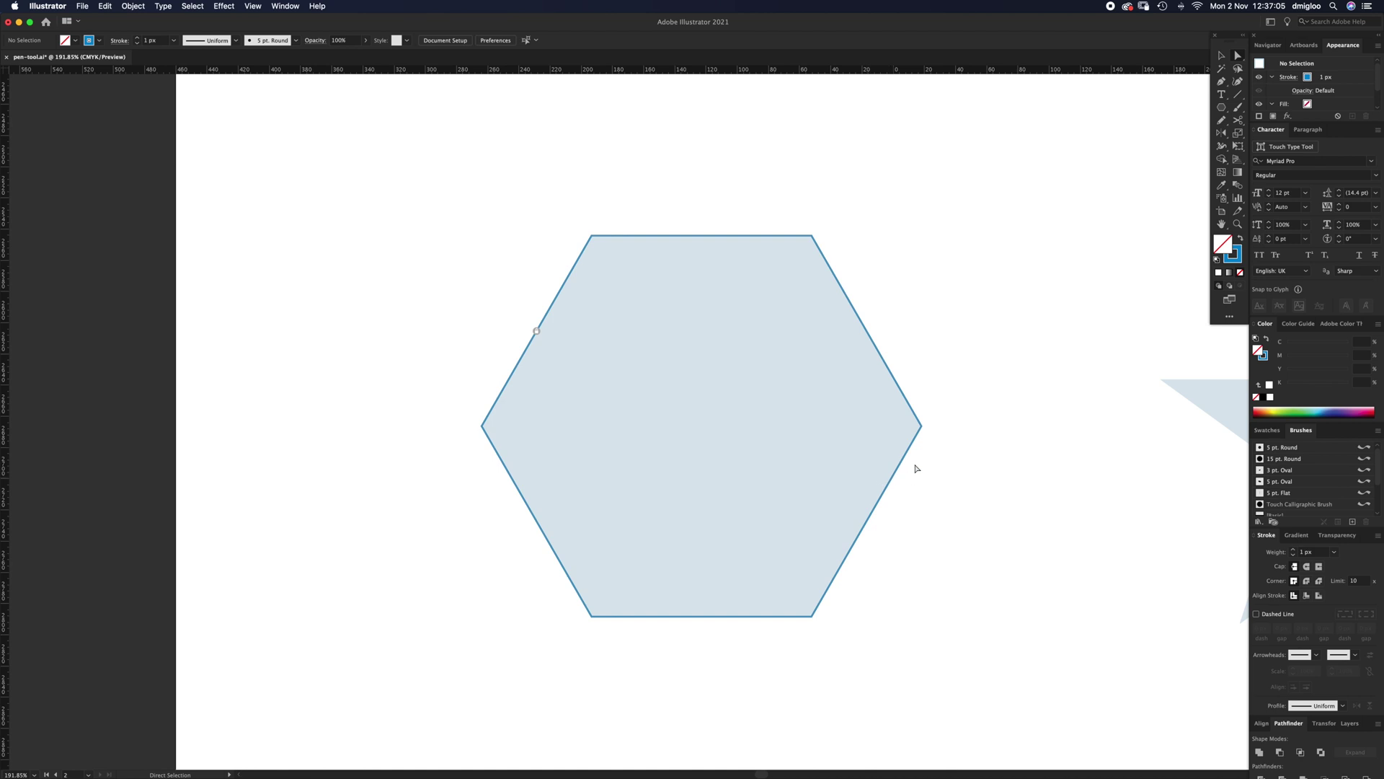
Trace the swoosh with the Pen, using curved anchors along its top and lower edges, and close it.
key("super+minus")
scroll(942, 411, "up", 10)
scroll(942, 410, "right", 6)
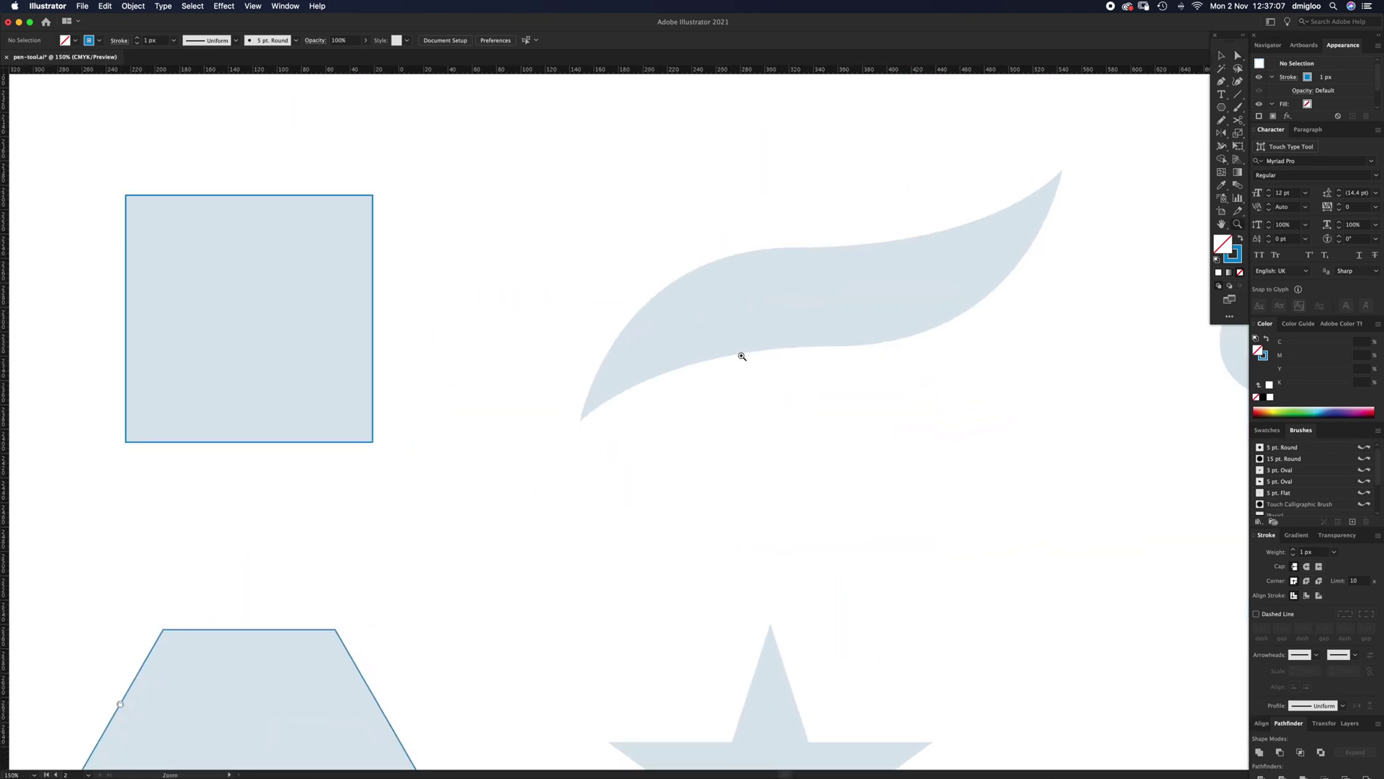
left_click(580, 421)
mouse_move(812, 247)
left_mouse_down()
mouse_move(852, 287)
mouse_move(862, 255)
mouse_move(1033, 245)
mouse_move(1018, 248)
left_mouse_up()
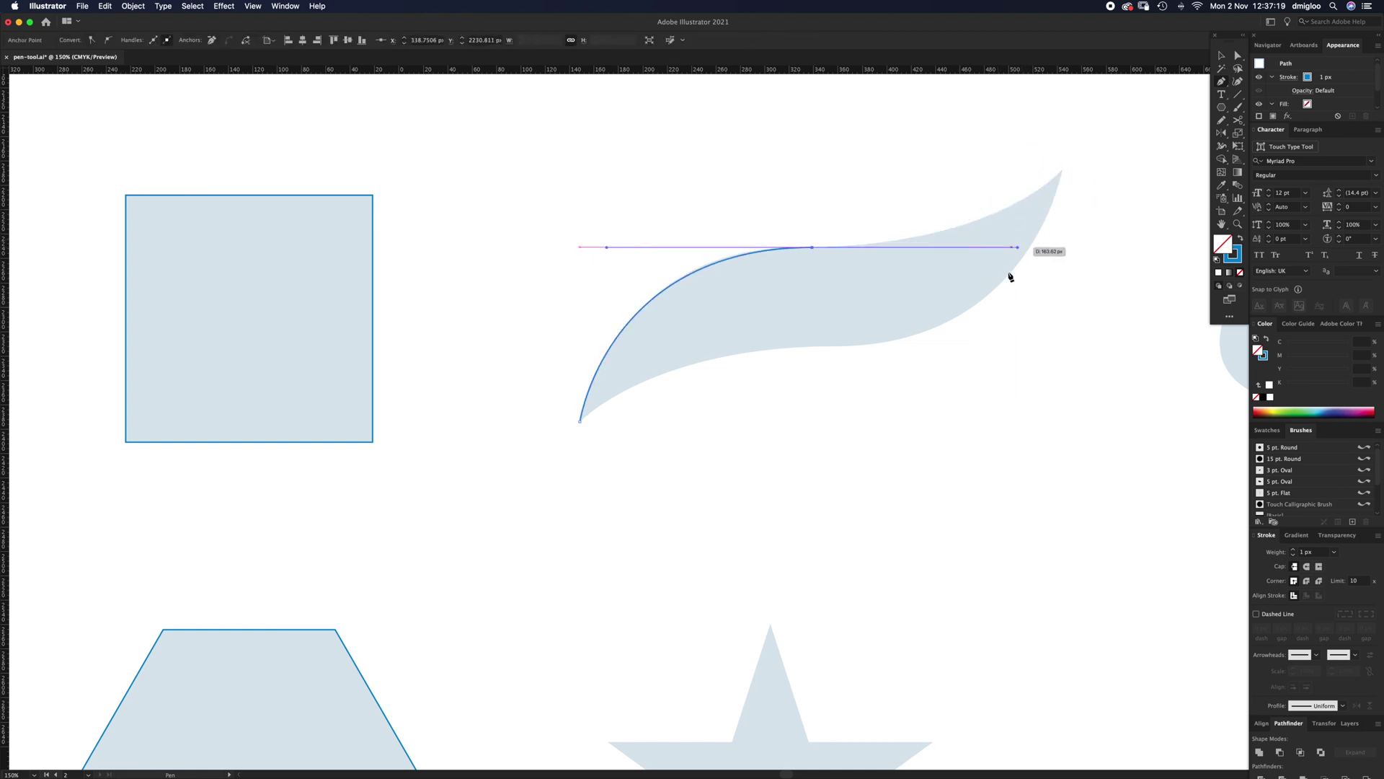
left_click(1064, 171)
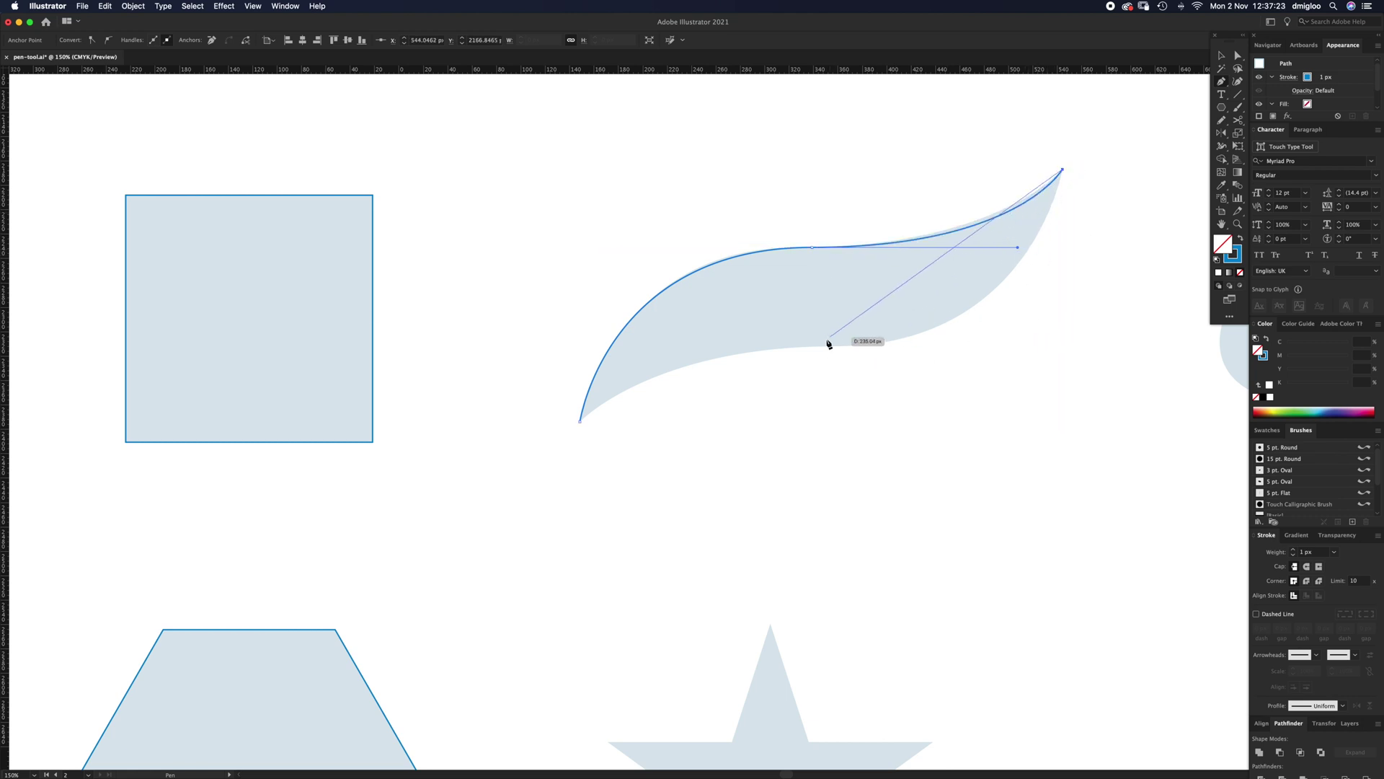
left_click_drag(815, 347, 581, 346)
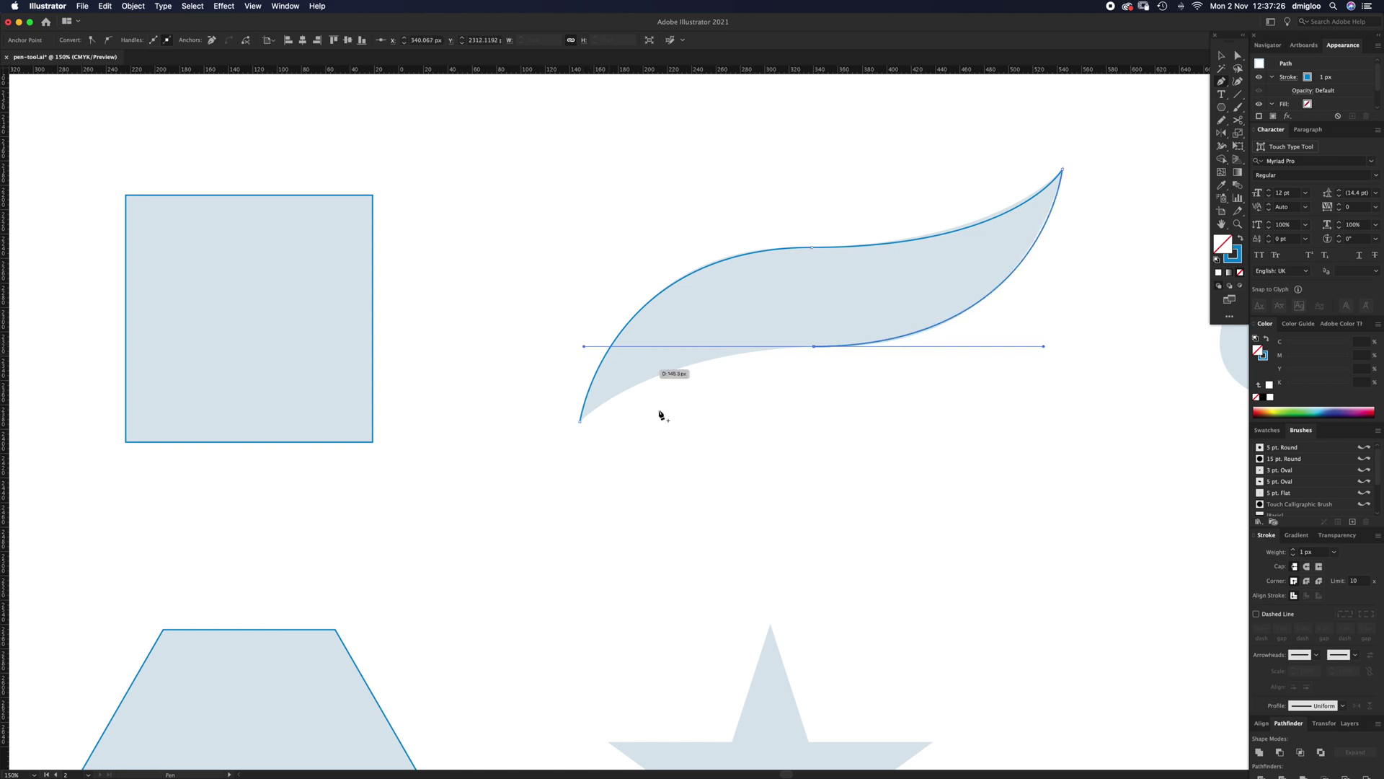
left_click(581, 421)
Shorten and adjust the swoosh's lower-curve handles with Direct Selection, then deselect.
key("a")
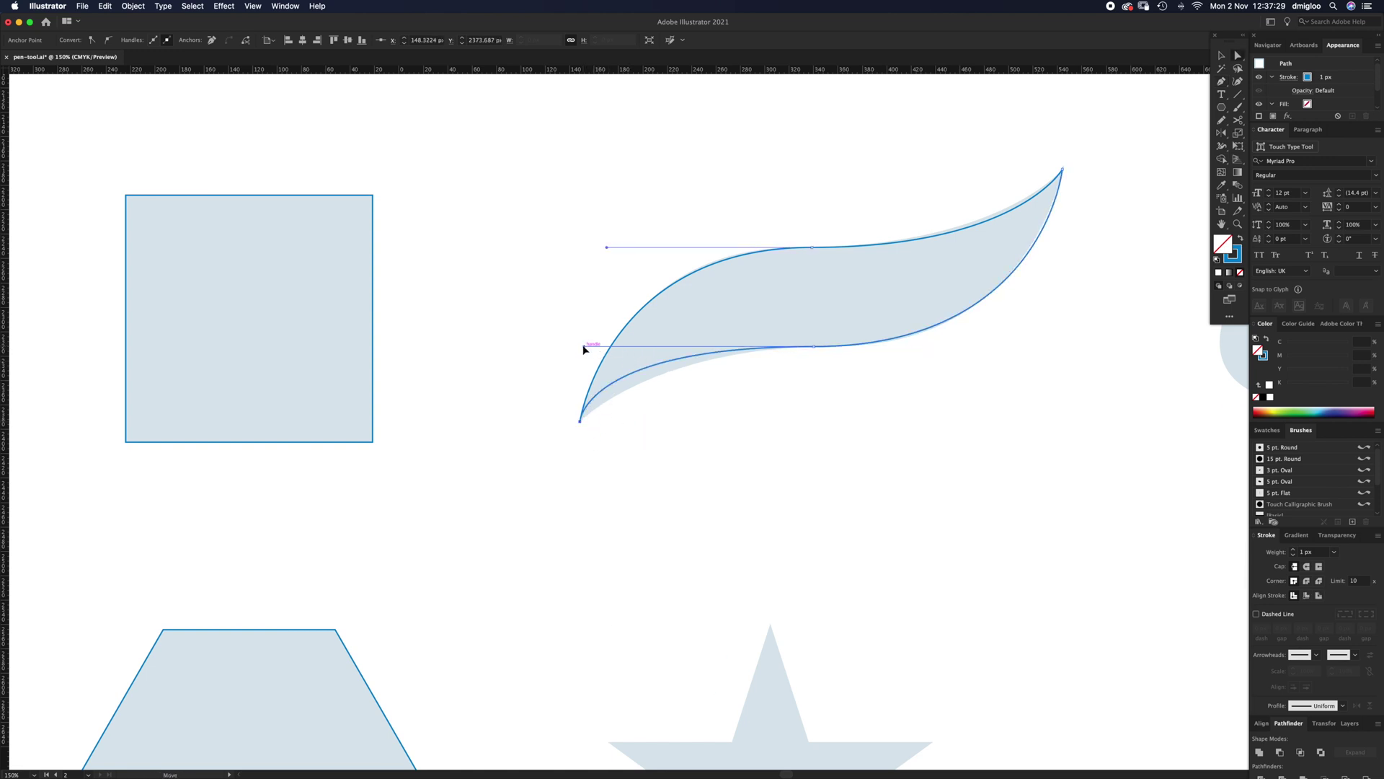
left_click_drag(584, 348, 661, 345)
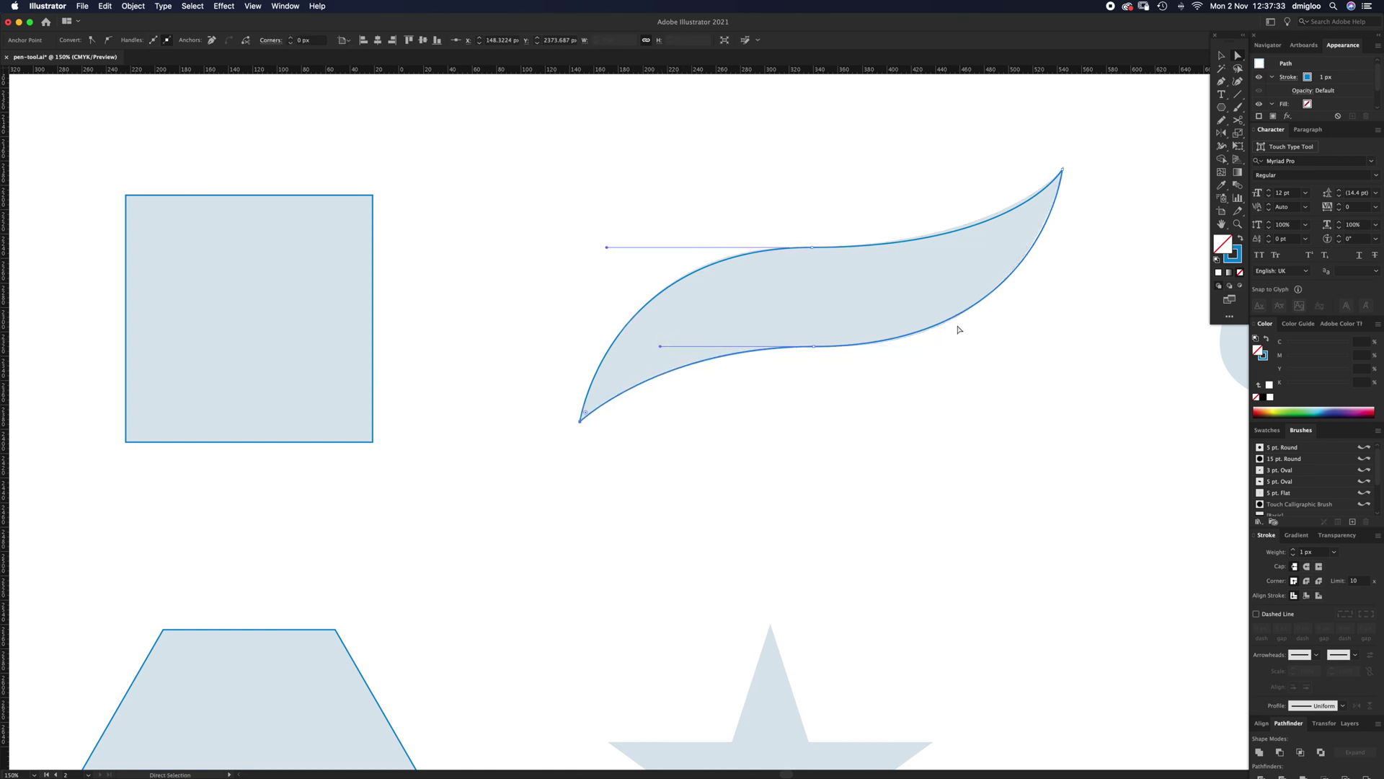
left_click(816, 347)
left_click_drag(1044, 347, 1048, 350)
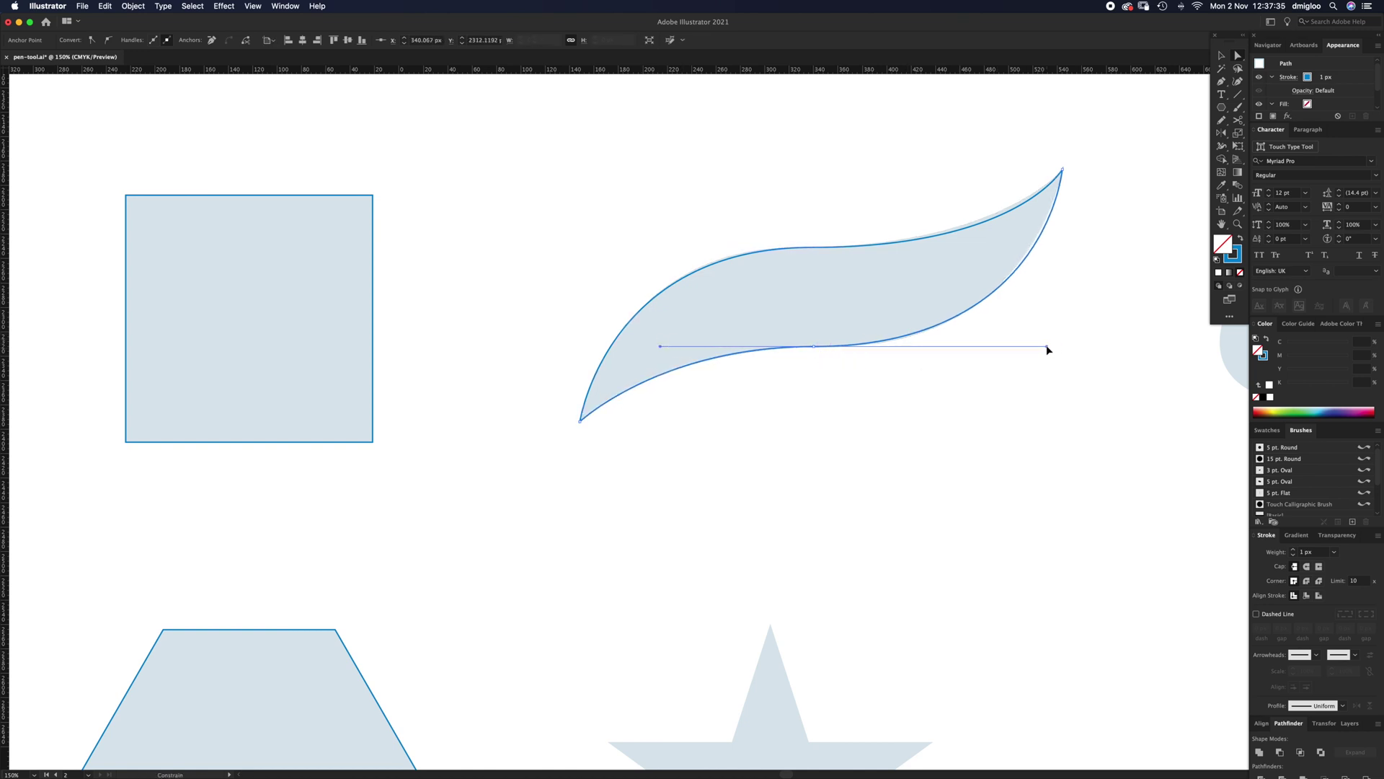
left_click(949, 460)
scroll(790, 596, "down", 5)
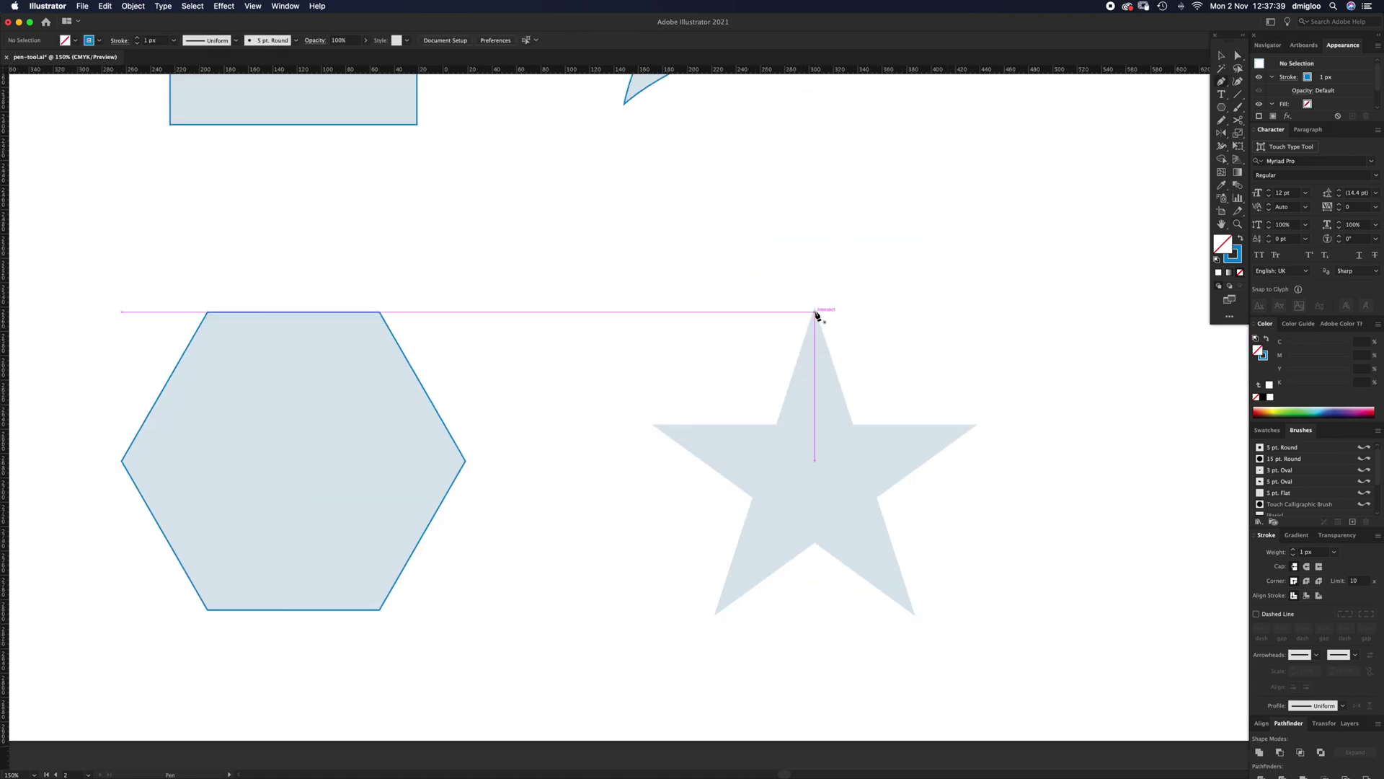
Trace the star's top point, inner-left corner and left tip as an open straight path.
left_click(814, 307)
left_click(777, 424)
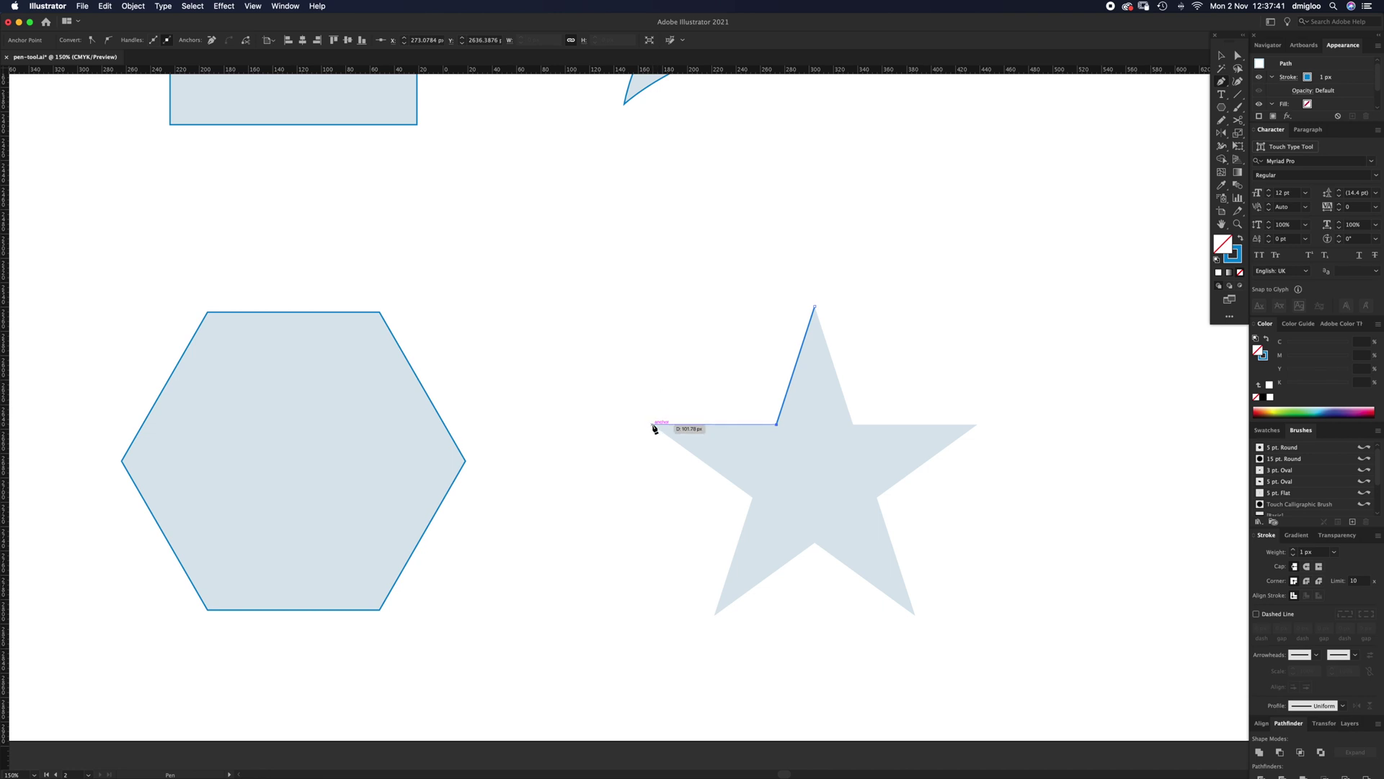
left_click(652, 424)
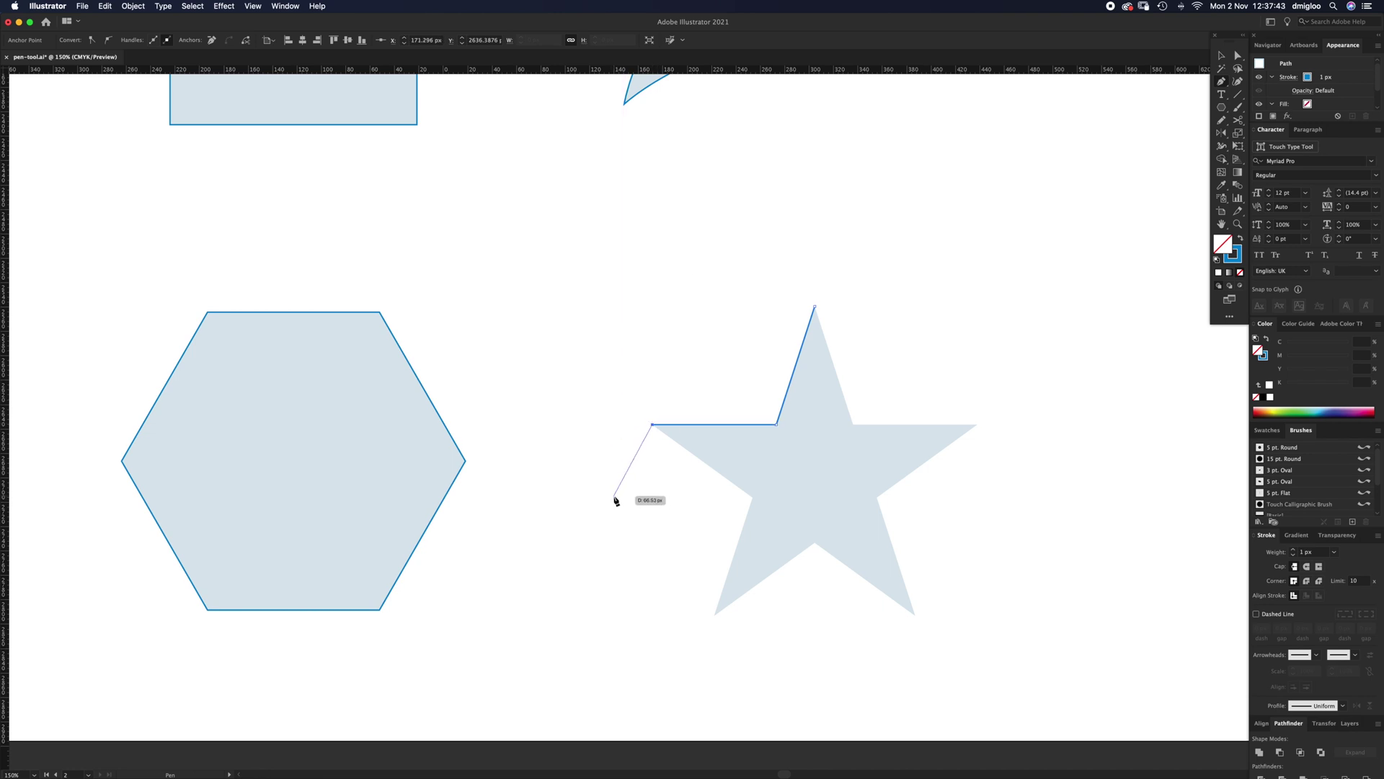
left_click(617, 518, "super")
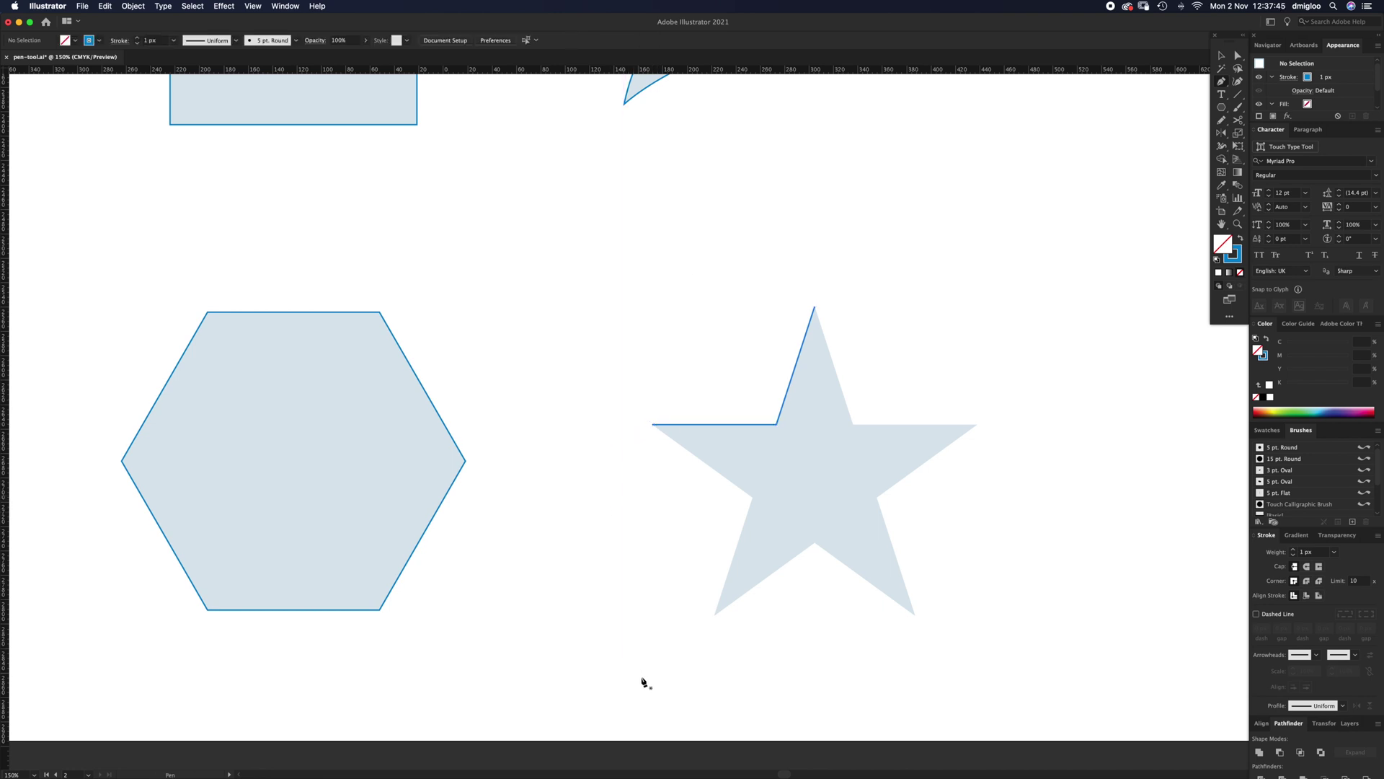
Add straight segments through the star's lower-left inner point, bottom-left tip and bottom inner point.
left_click(752, 497)
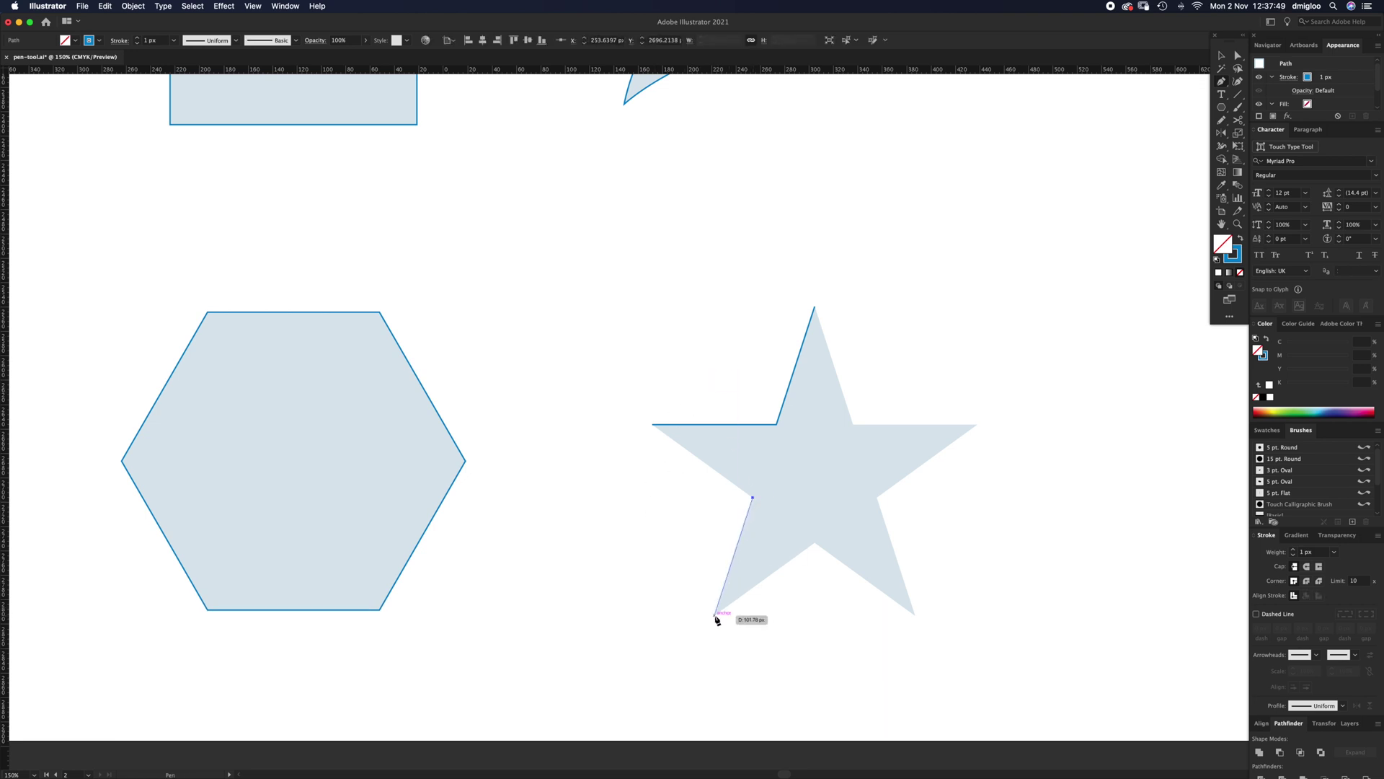
left_click(715, 615)
left_click(815, 542)
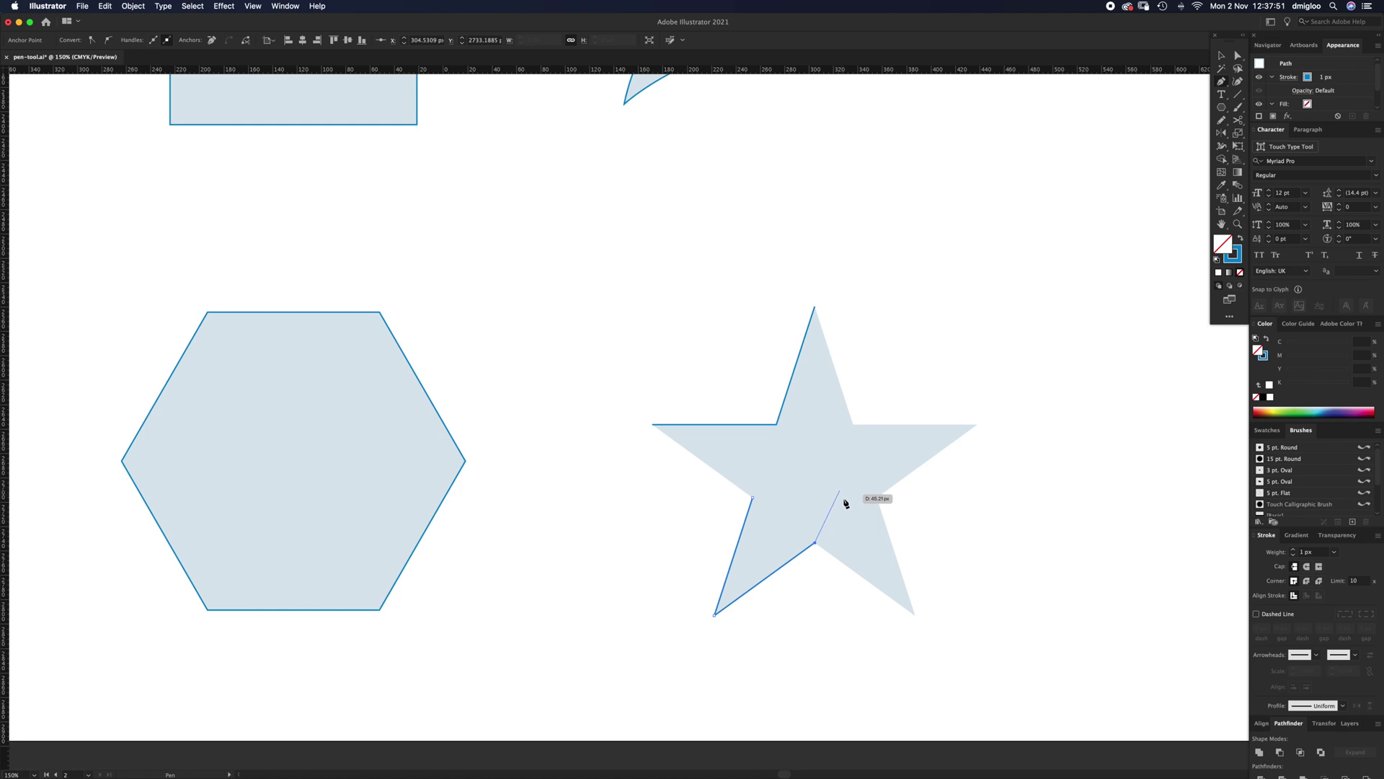
left_click(781, 634, "super")
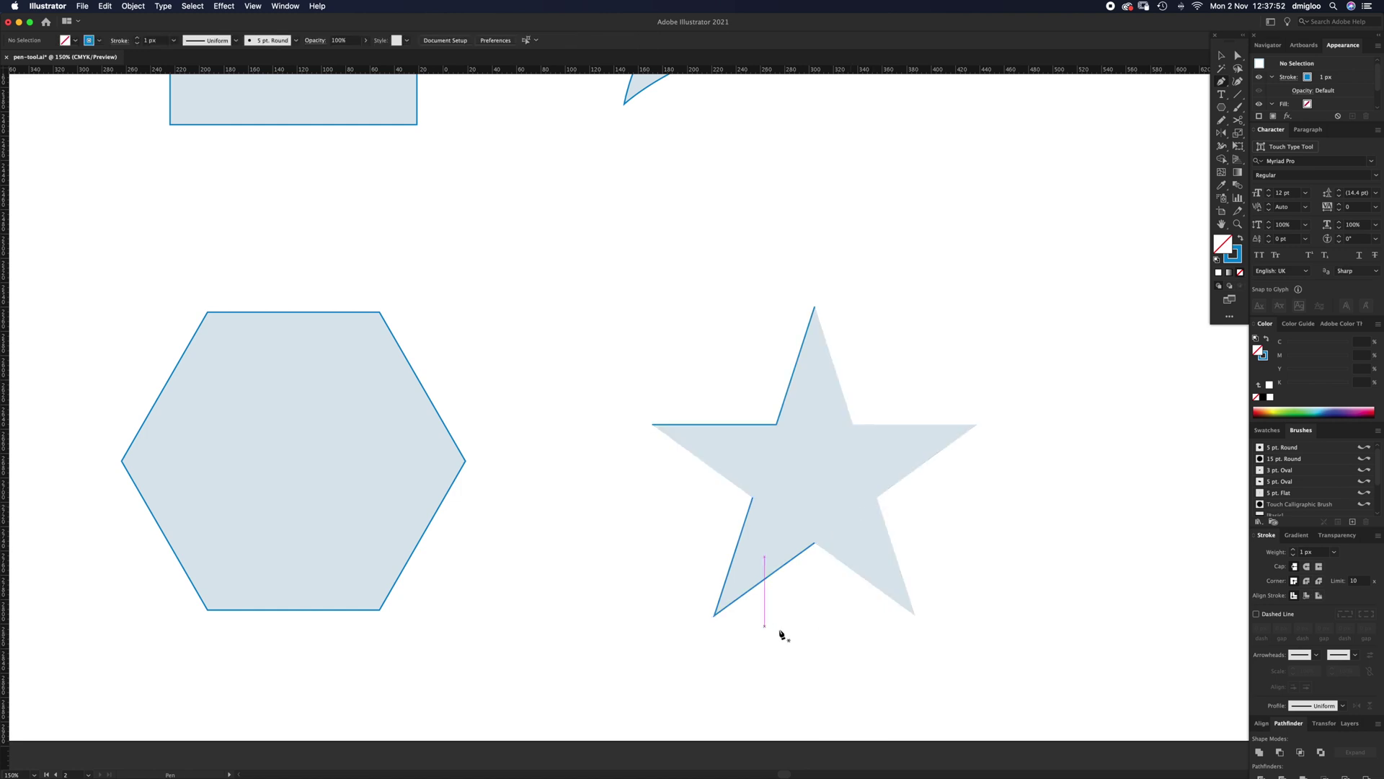
left_click(653, 425)
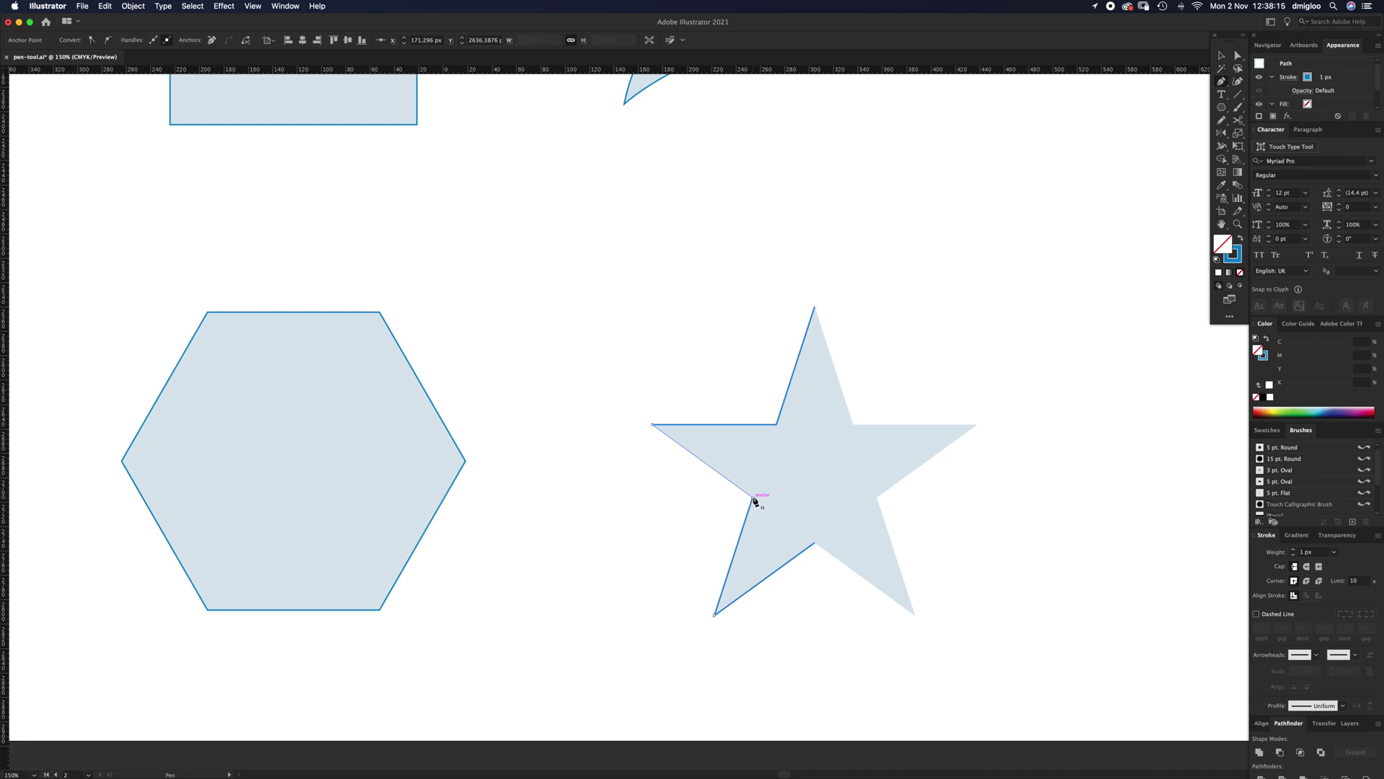
Undo two accidental anchor moves on the star path with Cmd+Z.
key("v")
left_click_drag(754, 497, 705, 529)
key("a")
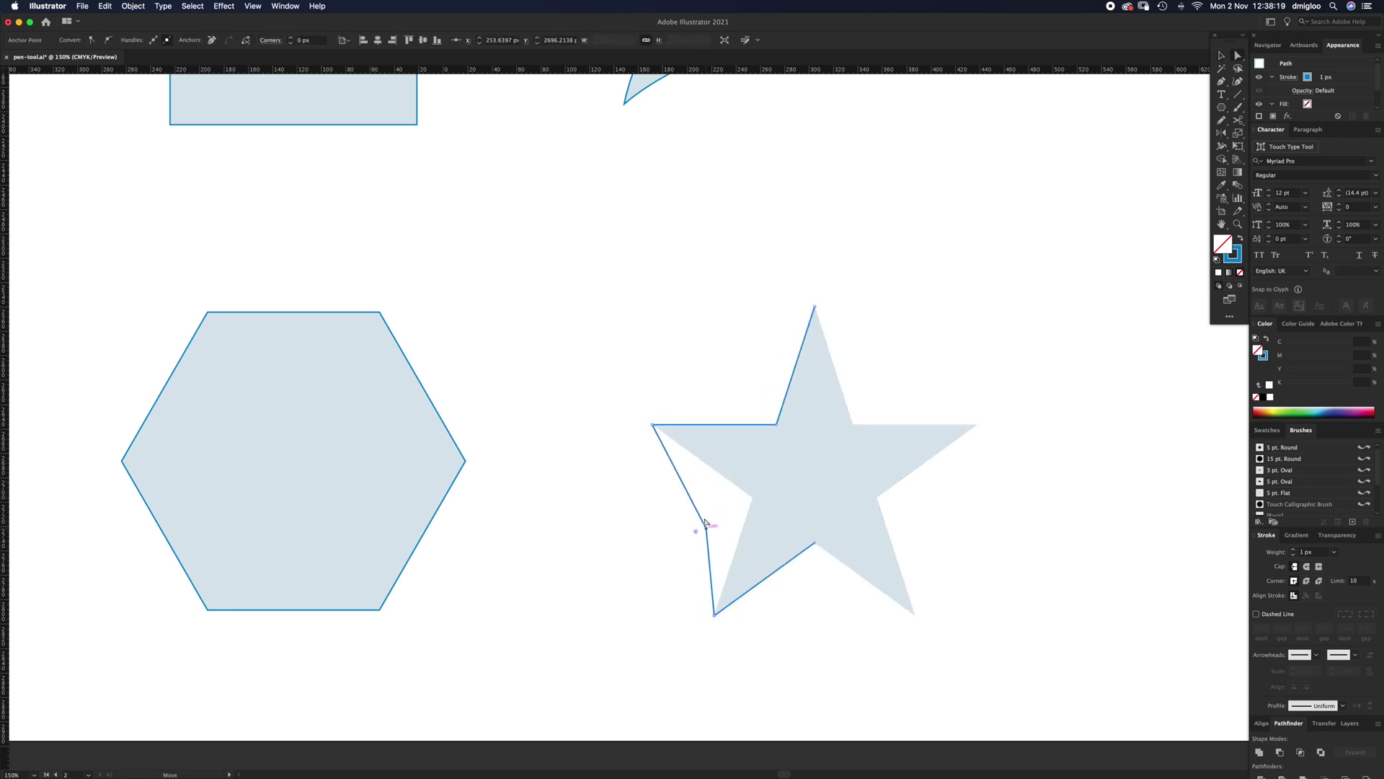
left_click_drag(650, 426, 646, 397)
key("super+z")
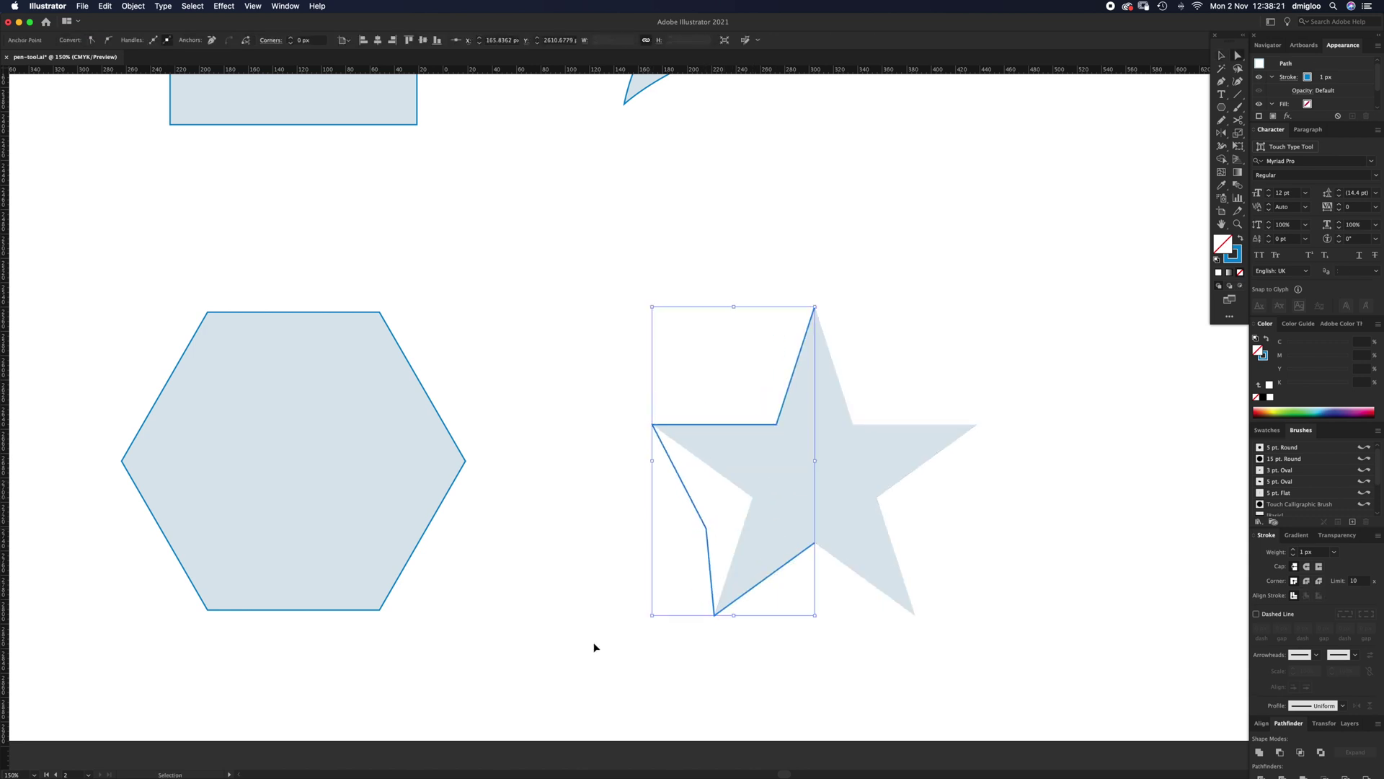
key("super+z")
Extend the star path to its lower-right tip, right inner point and right tip.
key("p")
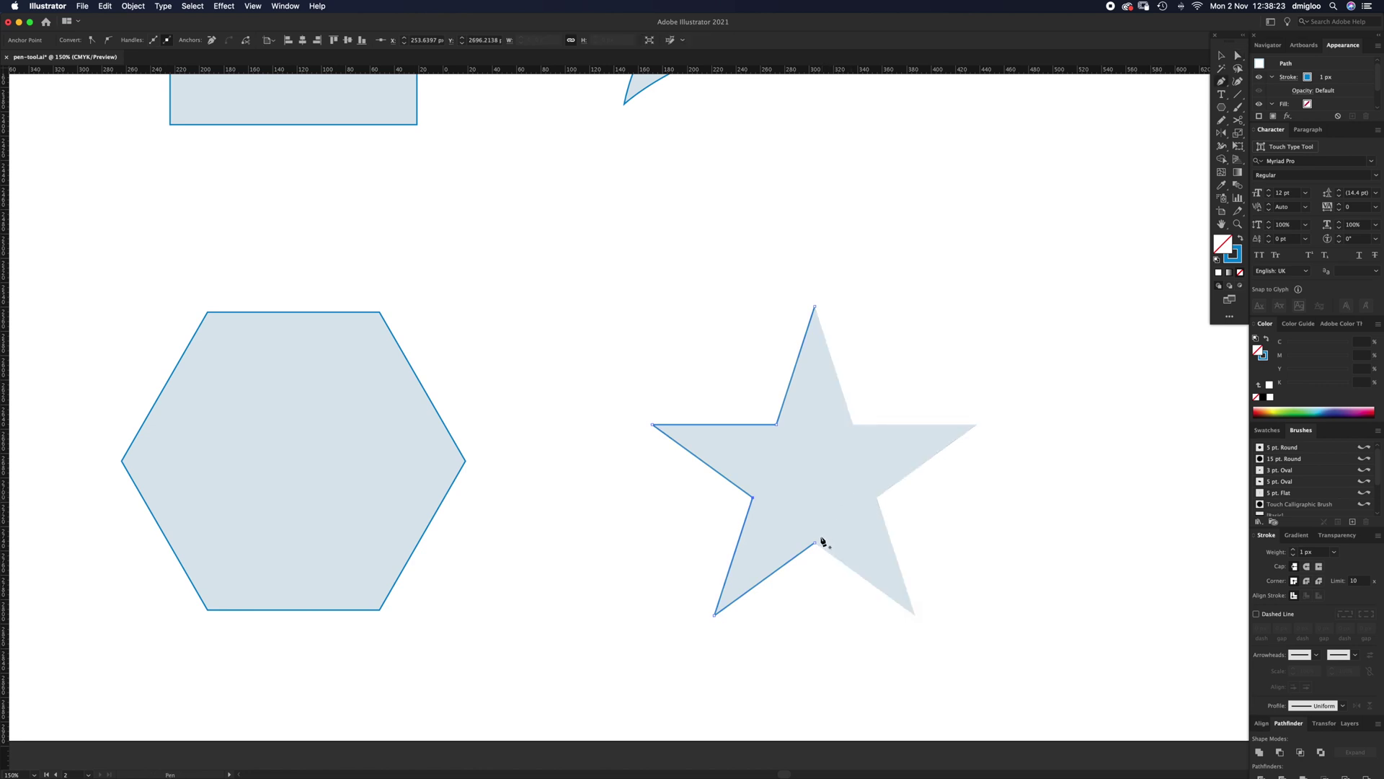
left_click(915, 615)
left_click(877, 497)
left_click(977, 424)
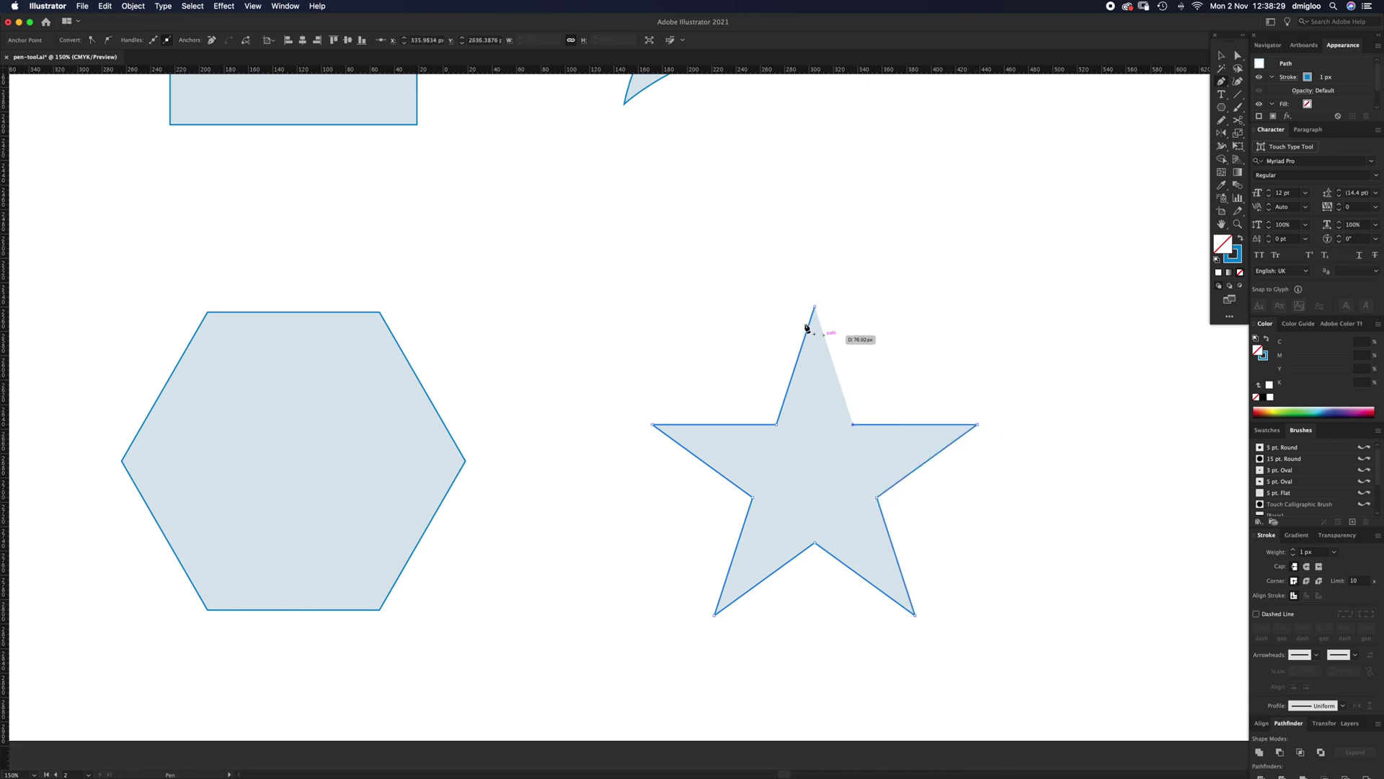
Deselect the finished star outline.
left_click(955, 318, "super")
scroll(756, 436, "up", 5)
scroll(756, 437, "right", 6)
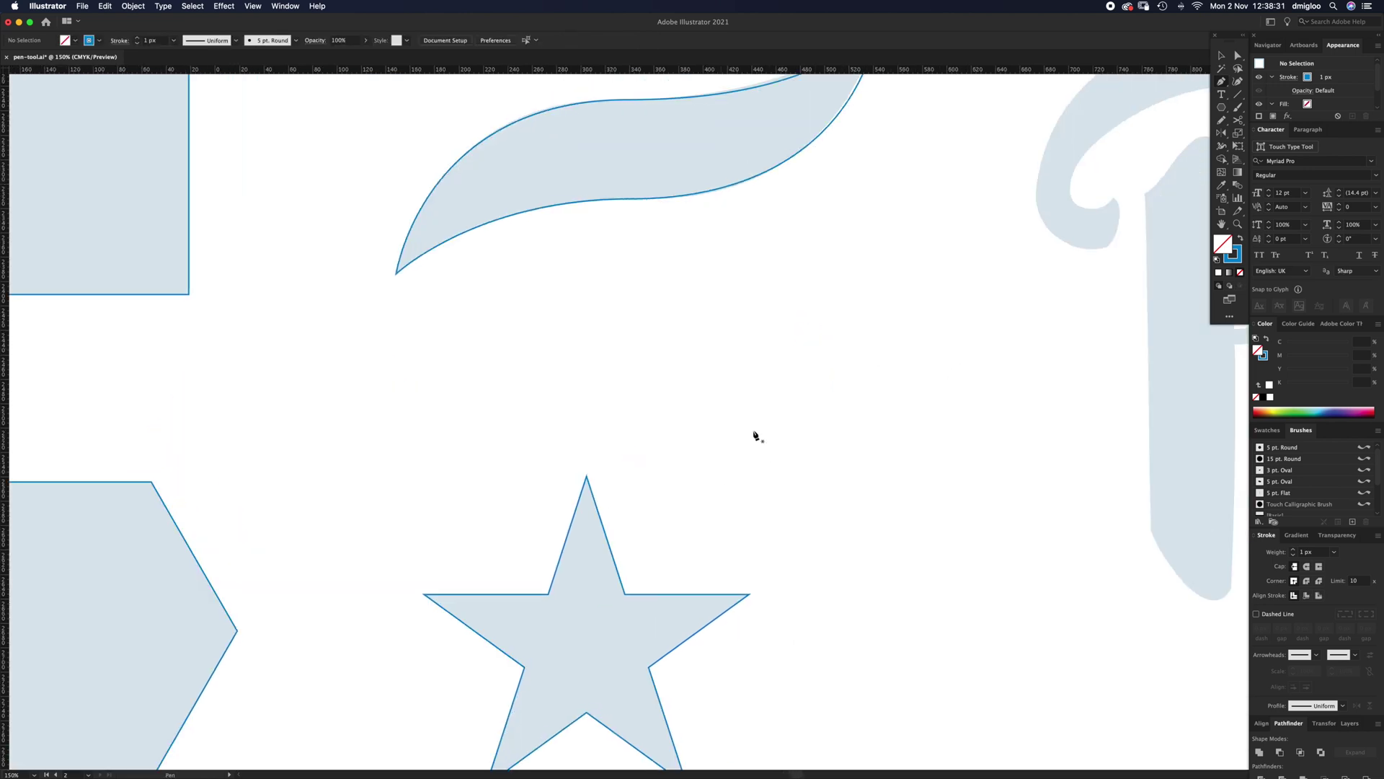
scroll(855, 282, "up", 5)
scroll(855, 281, "right", 7)
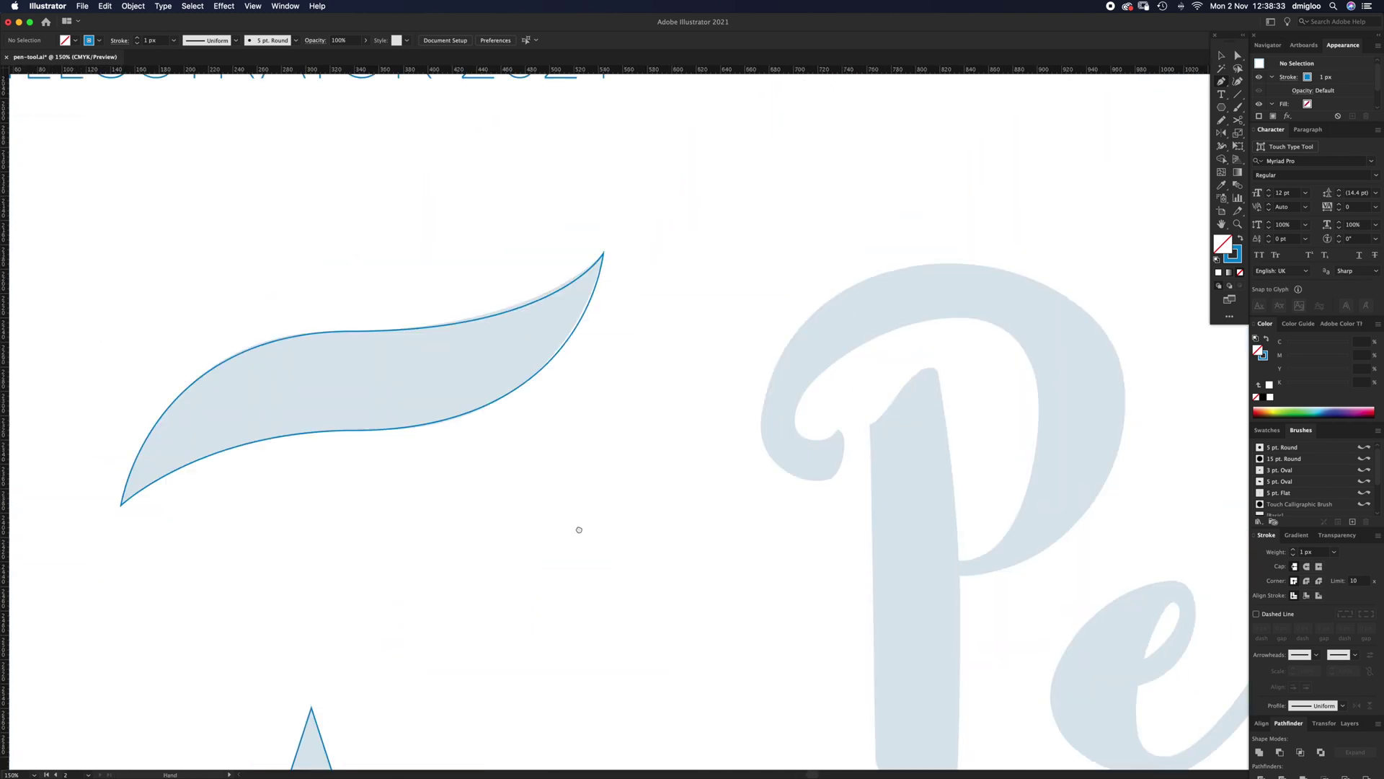
Zoom in on the letter P and start a curved Pen path around its curl.
left_click_drag(878, 553, 609, 417)
scroll(608, 417, "up", 1)
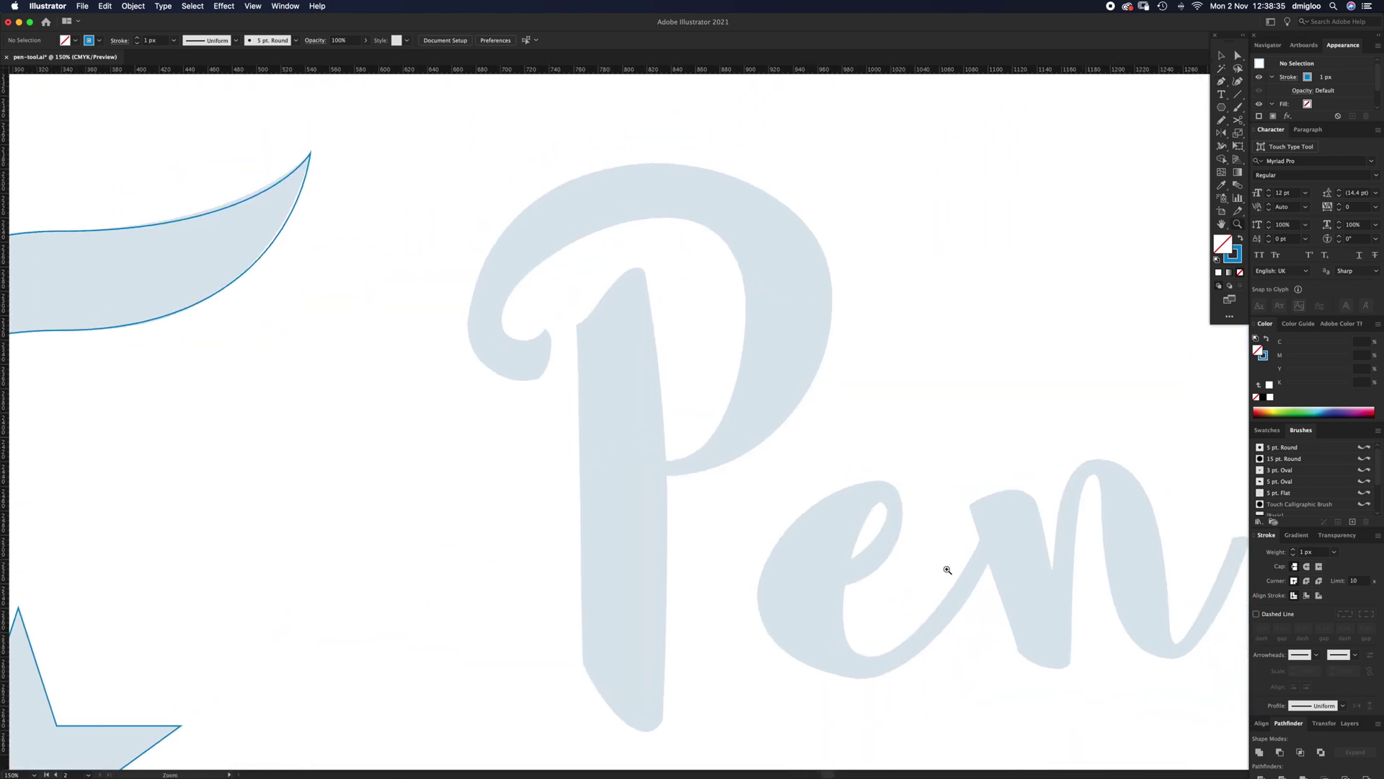
scroll(703, 403, "left", 3)
scroll(703, 403, "up", 2)
left_click_drag(705, 392, 780, 378)
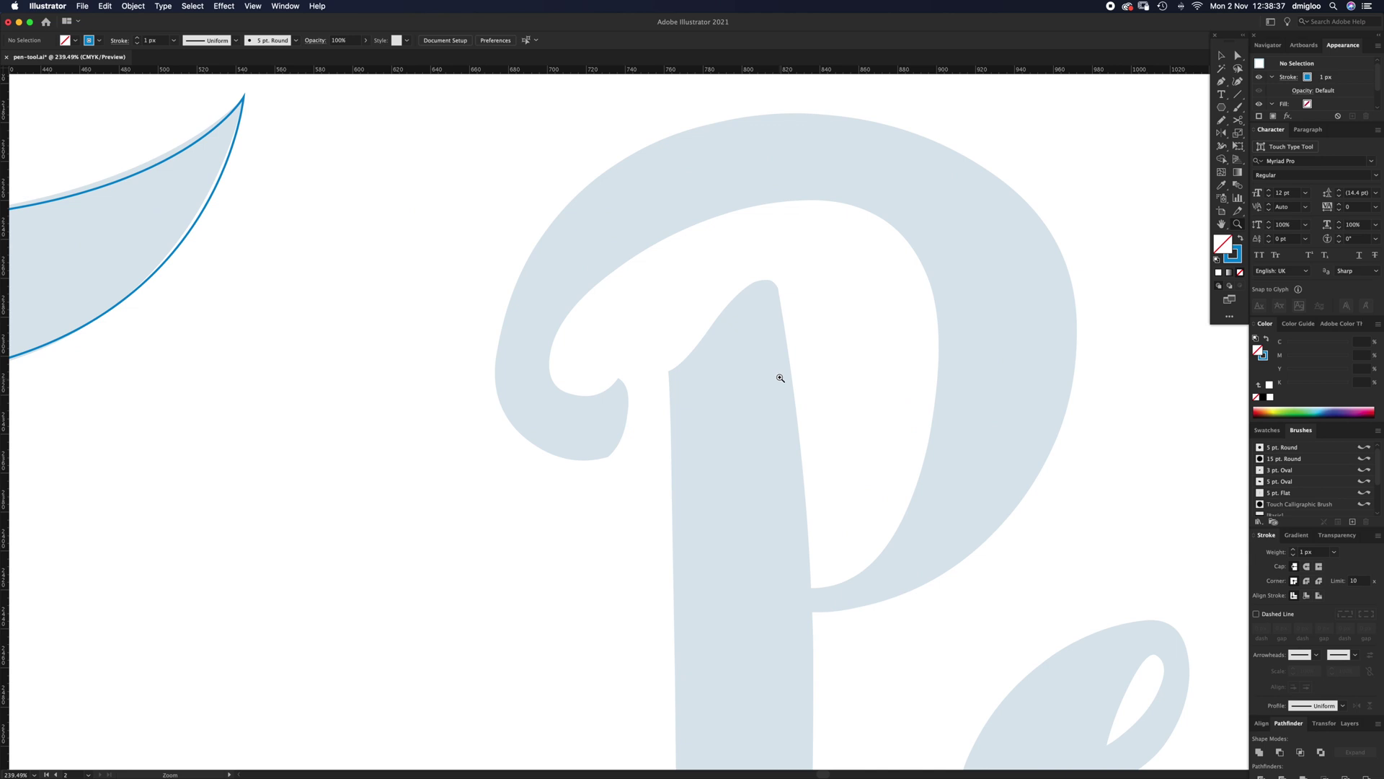
left_click(619, 378)
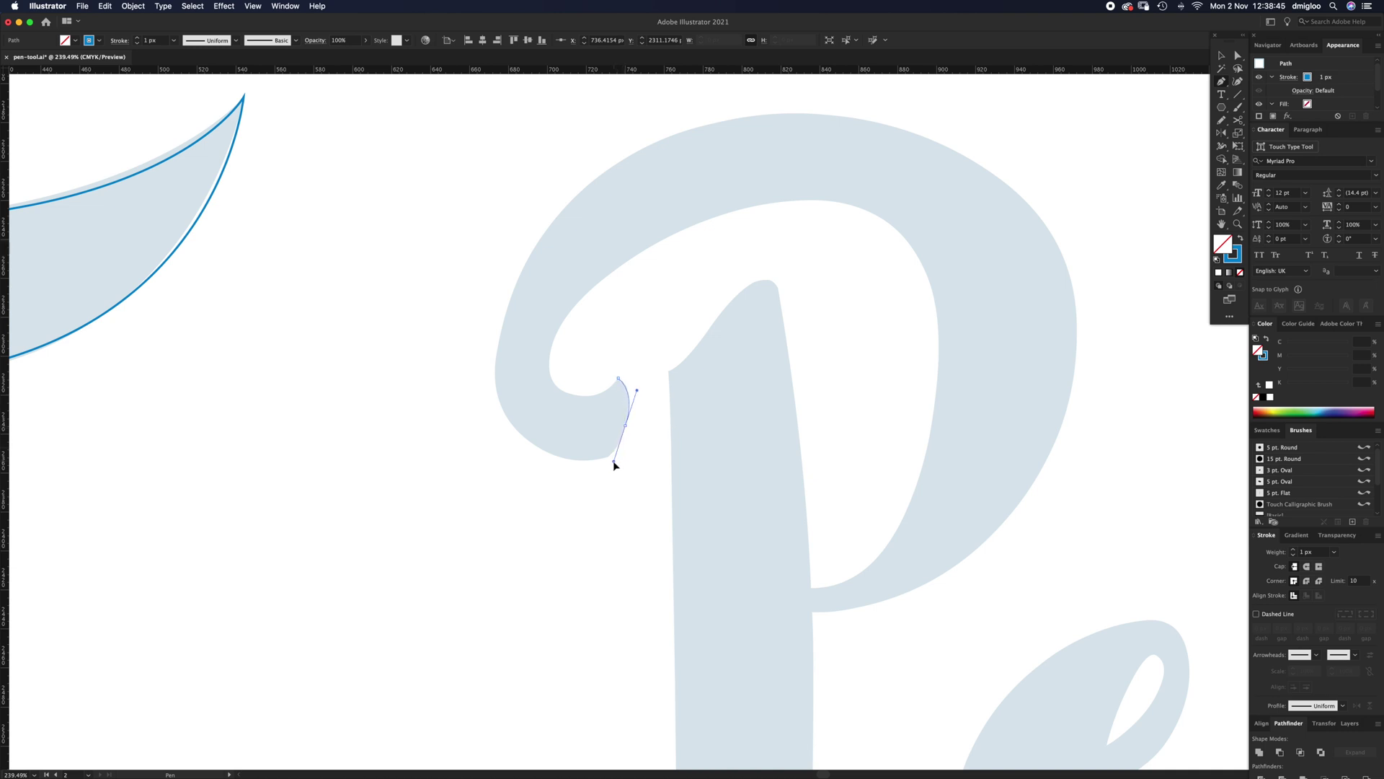
mouse_move(613, 461)
left_mouse_down()
mouse_move(593, 495)
mouse_move(614, 461)
left_mouse_up()
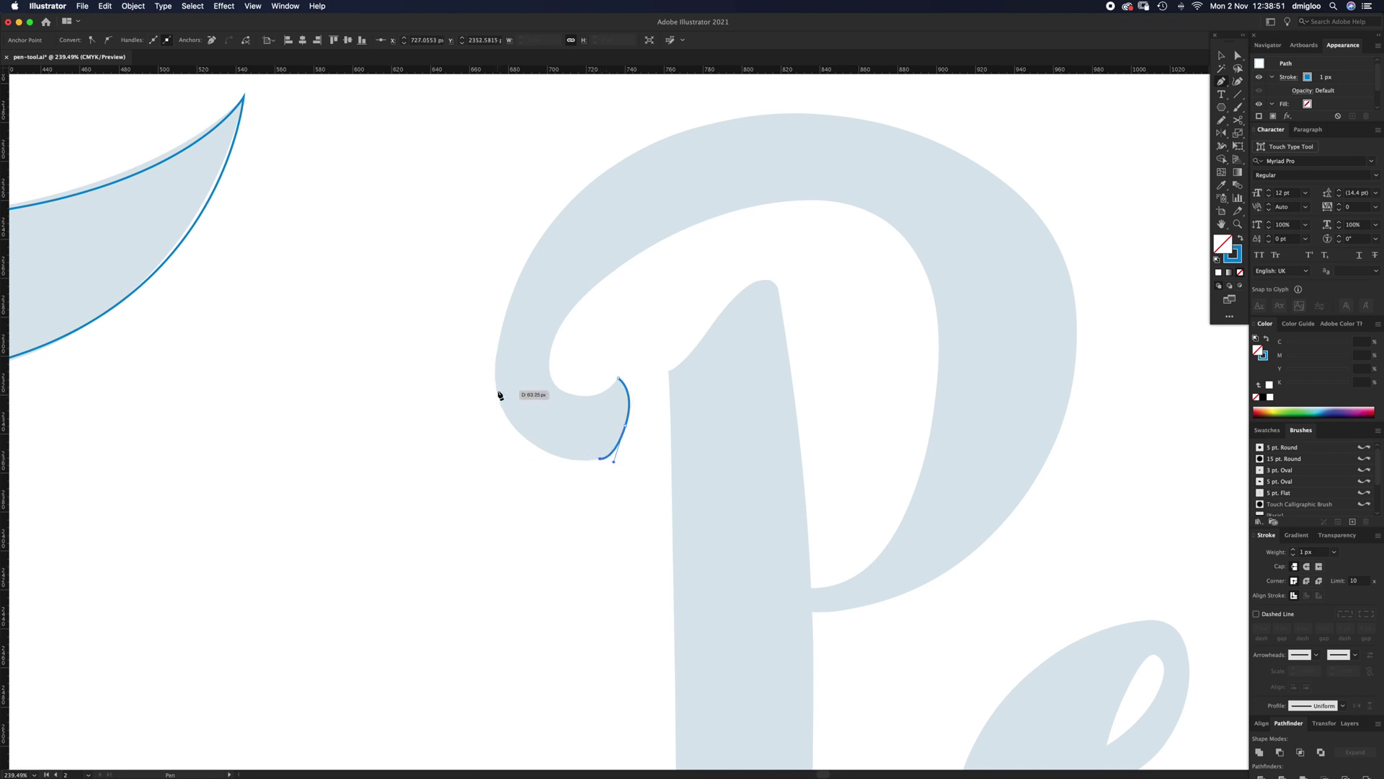
Extend the P path with smooth points on the letter's left edge and at its top.
mouse_move(498, 390)
left_mouse_down()
mouse_move(485, 300)
mouse_move(473, 307)
left_mouse_up()
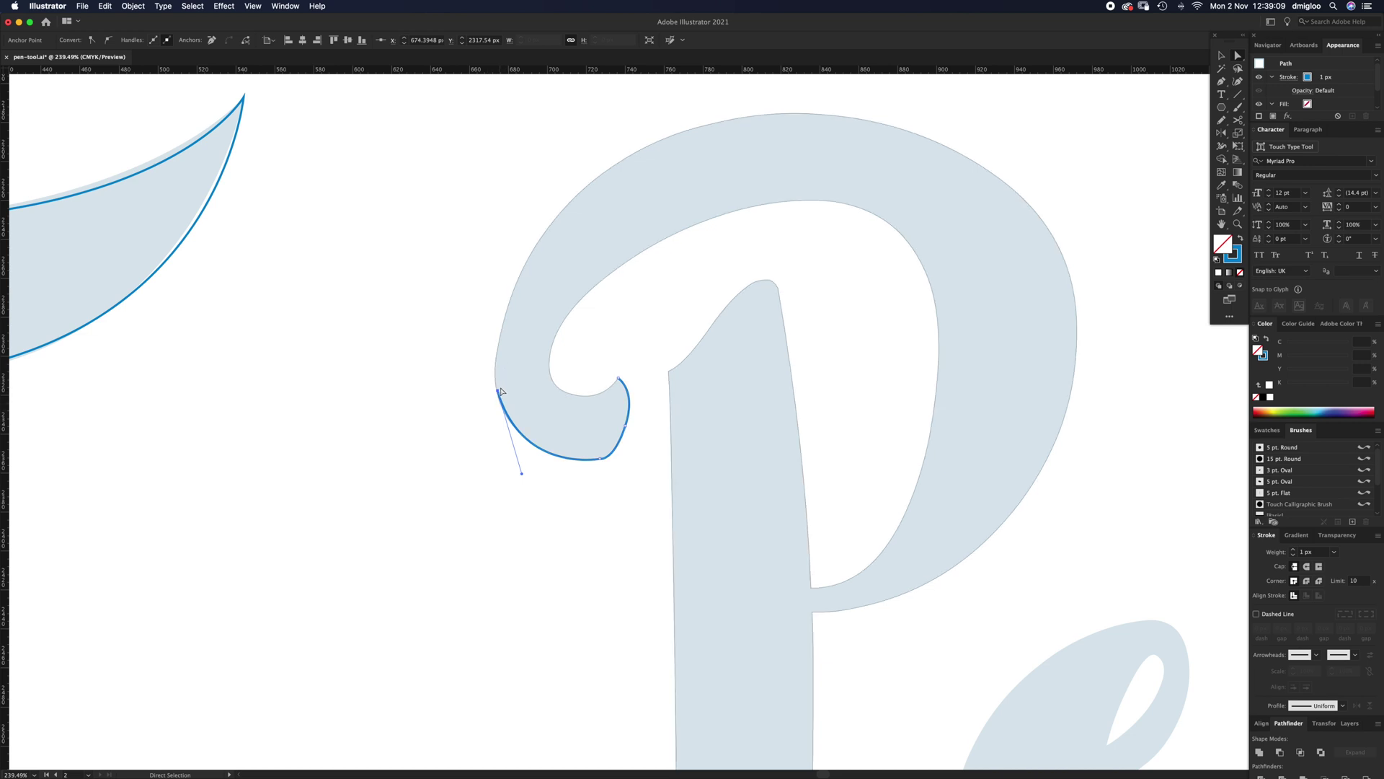
left_click(500, 391)
key("p")
left_click(498, 391)
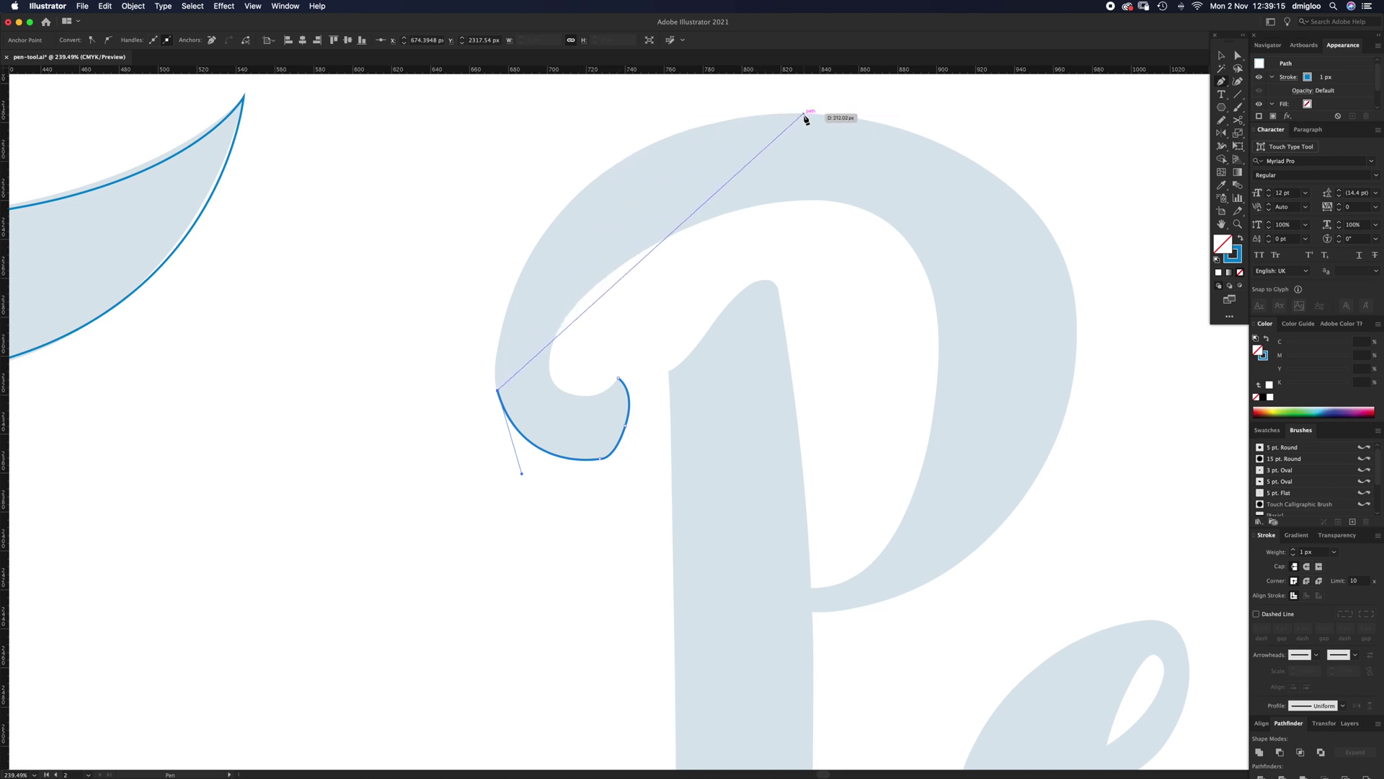
left_click_drag(799, 113, 1103, 111)
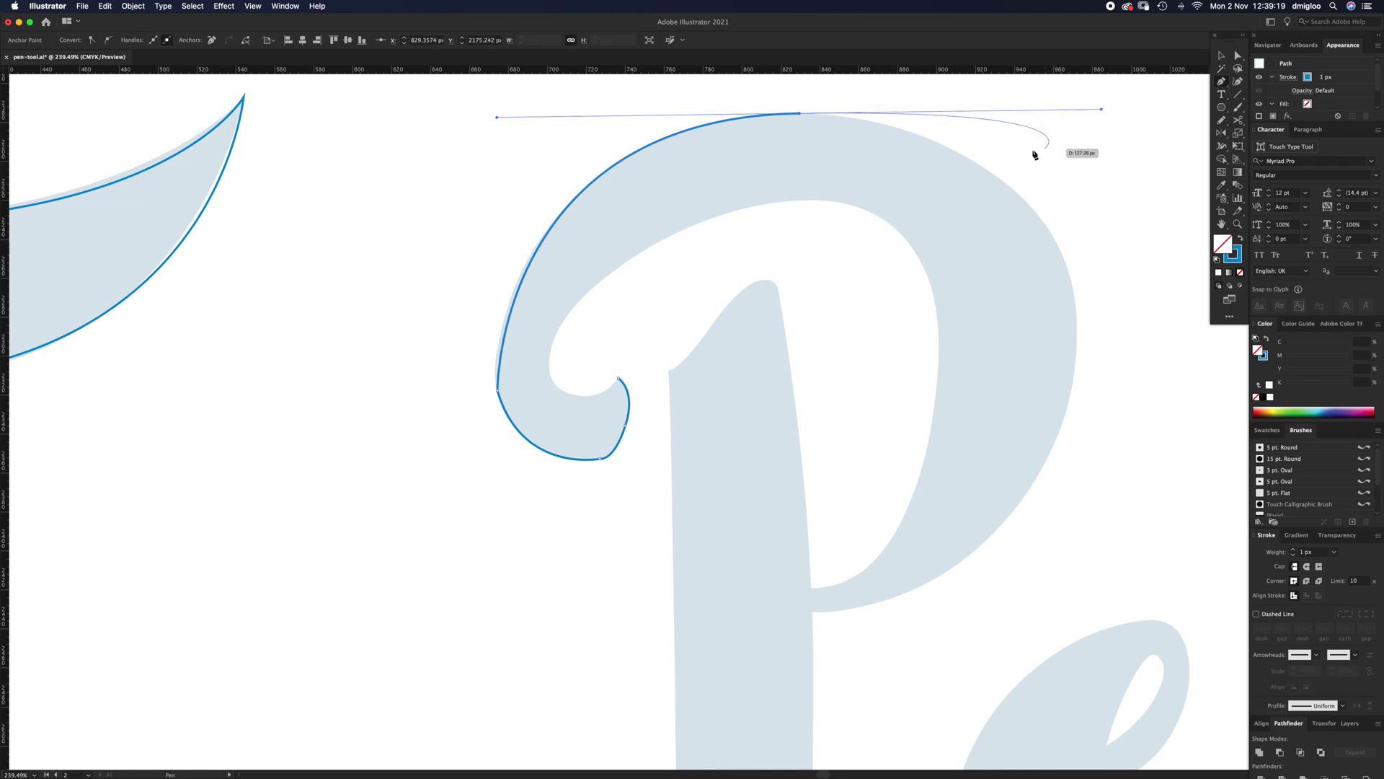
left_click(772, 231, "super")
Pull out the left-edge anchor's handle to reshape the P's curl.
key("a")
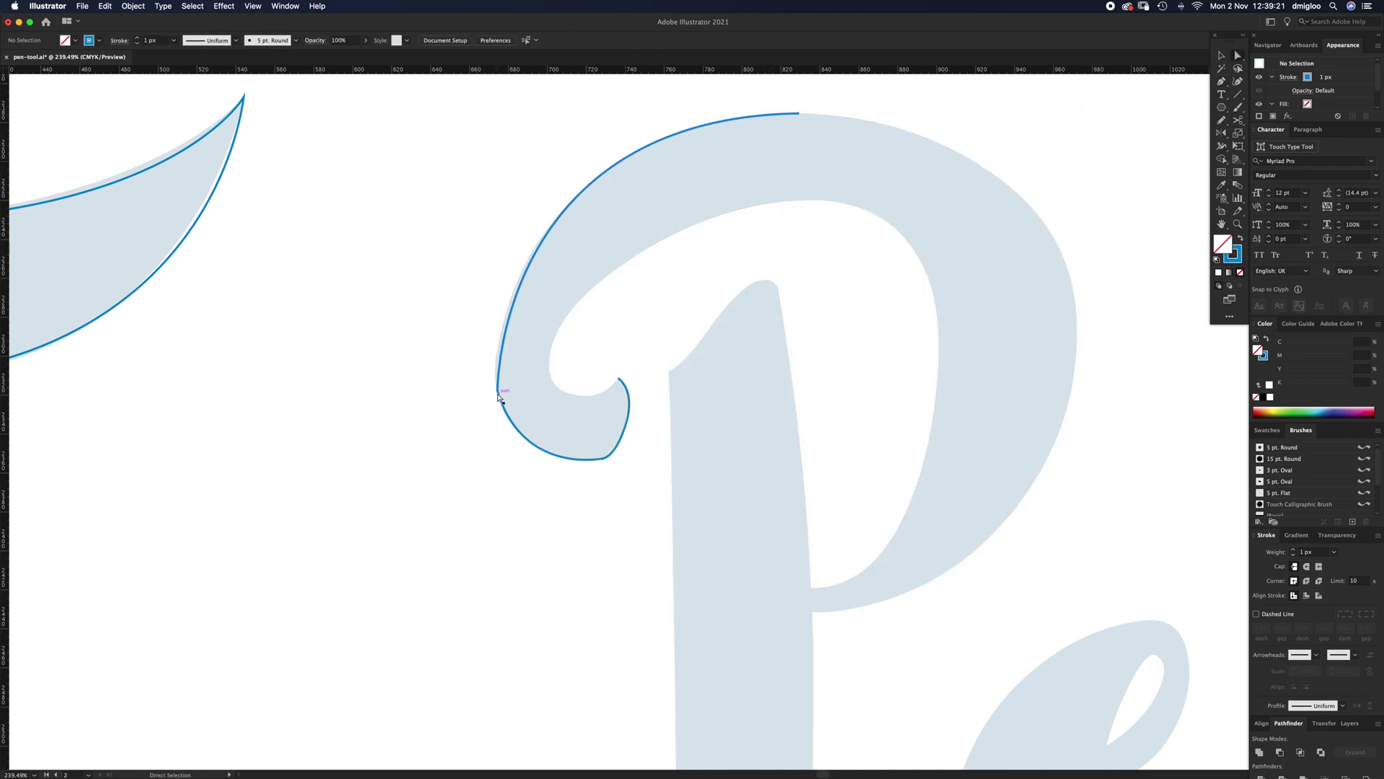
left_click(499, 395)
scroll(499, 394, "up", 5)
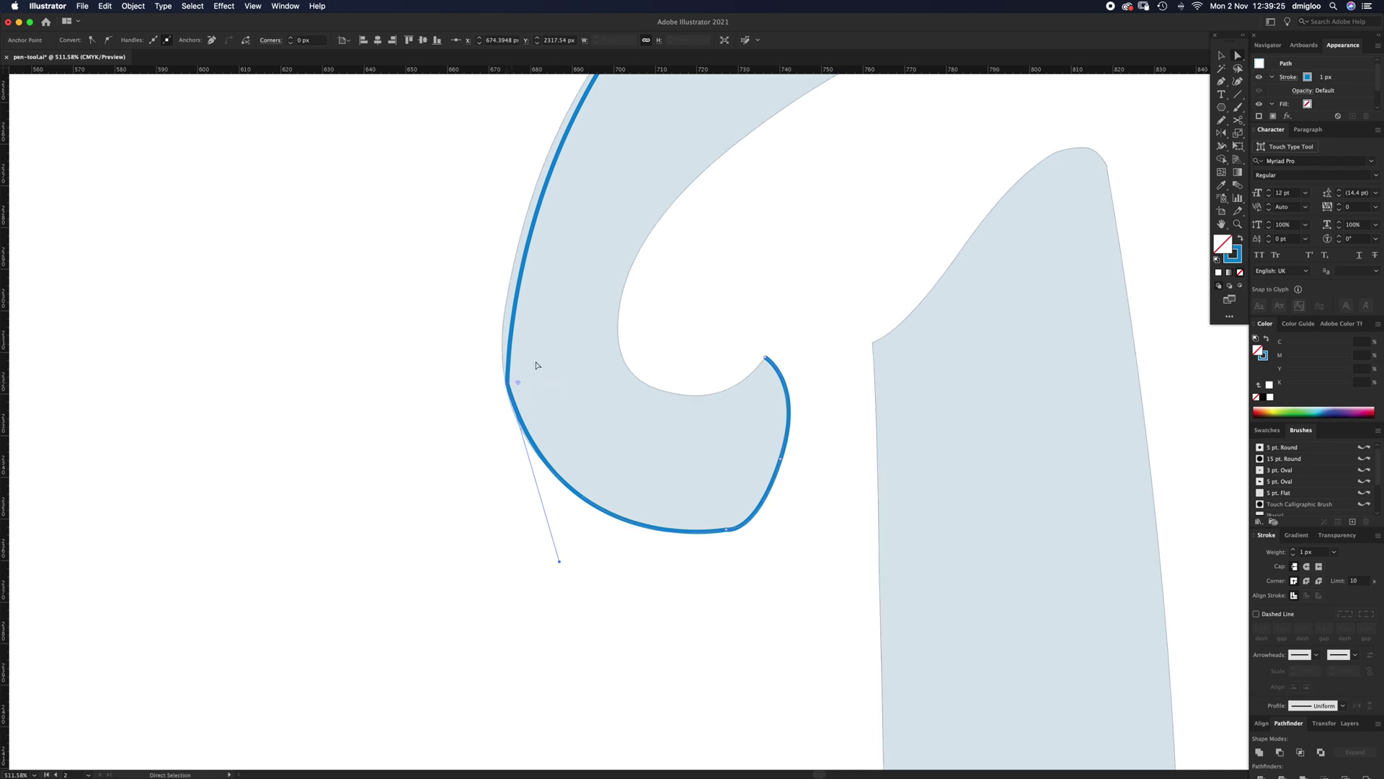
scroll(603, 309, "down", 1)
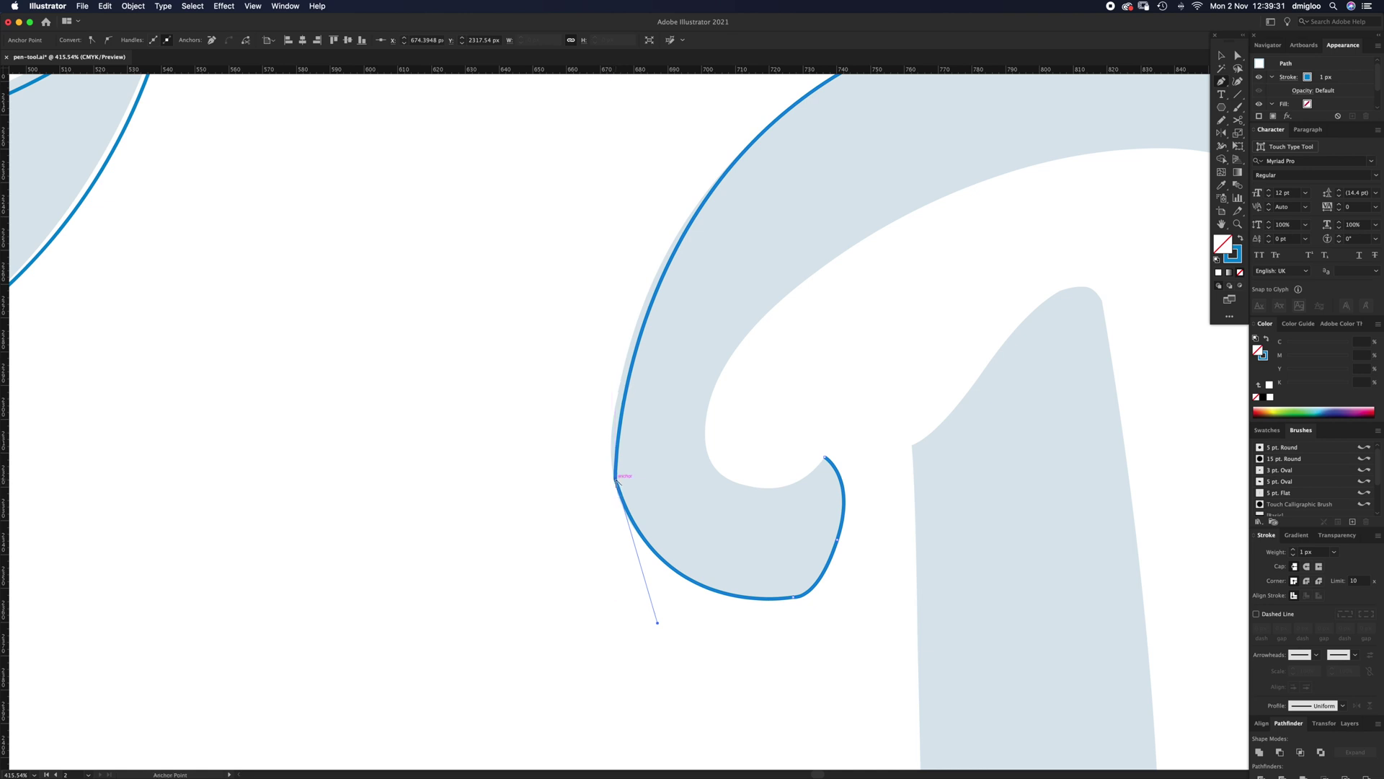
left_click_drag(617, 480, 575, 340)
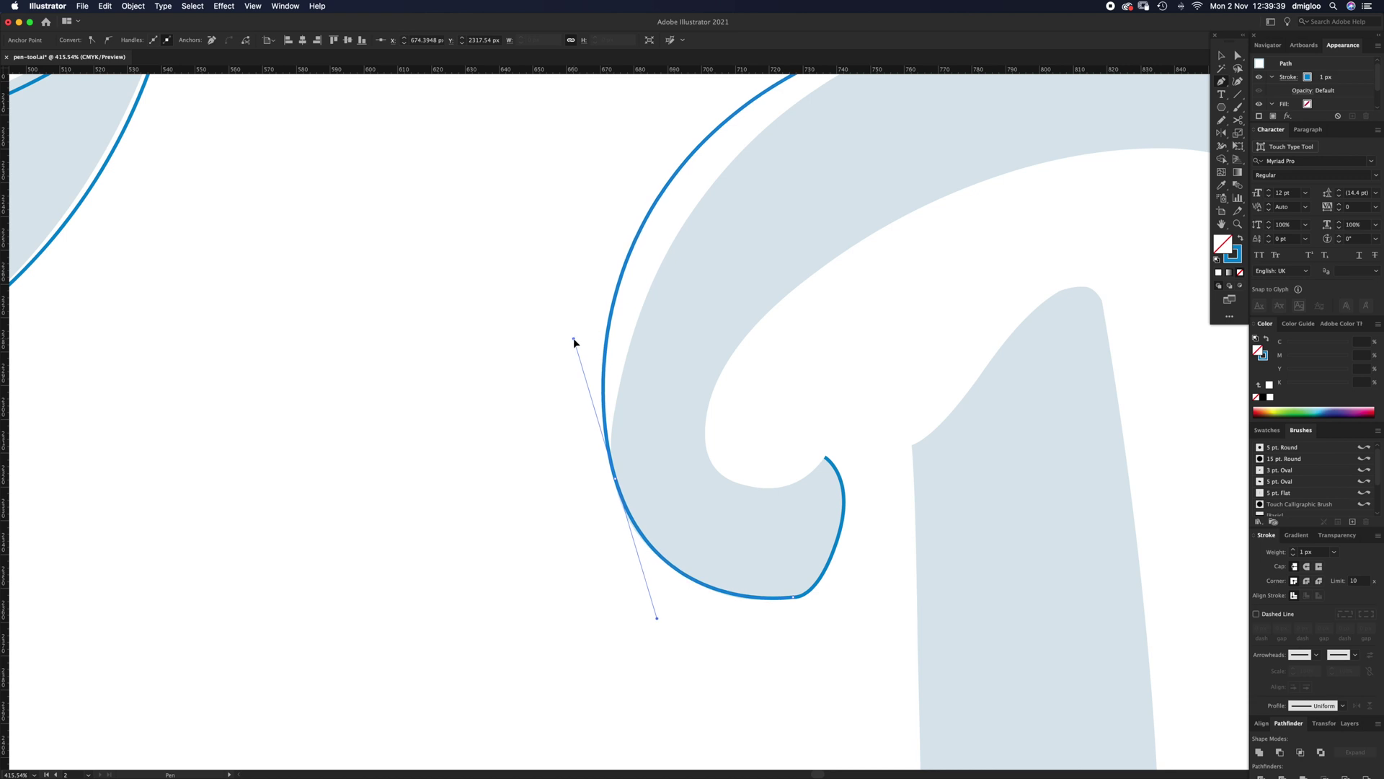
Lengthen and tilt the top handle and adjust the lower-left handle so the curve hugs the P.
key("z")
left_click(745, 315, "alt")
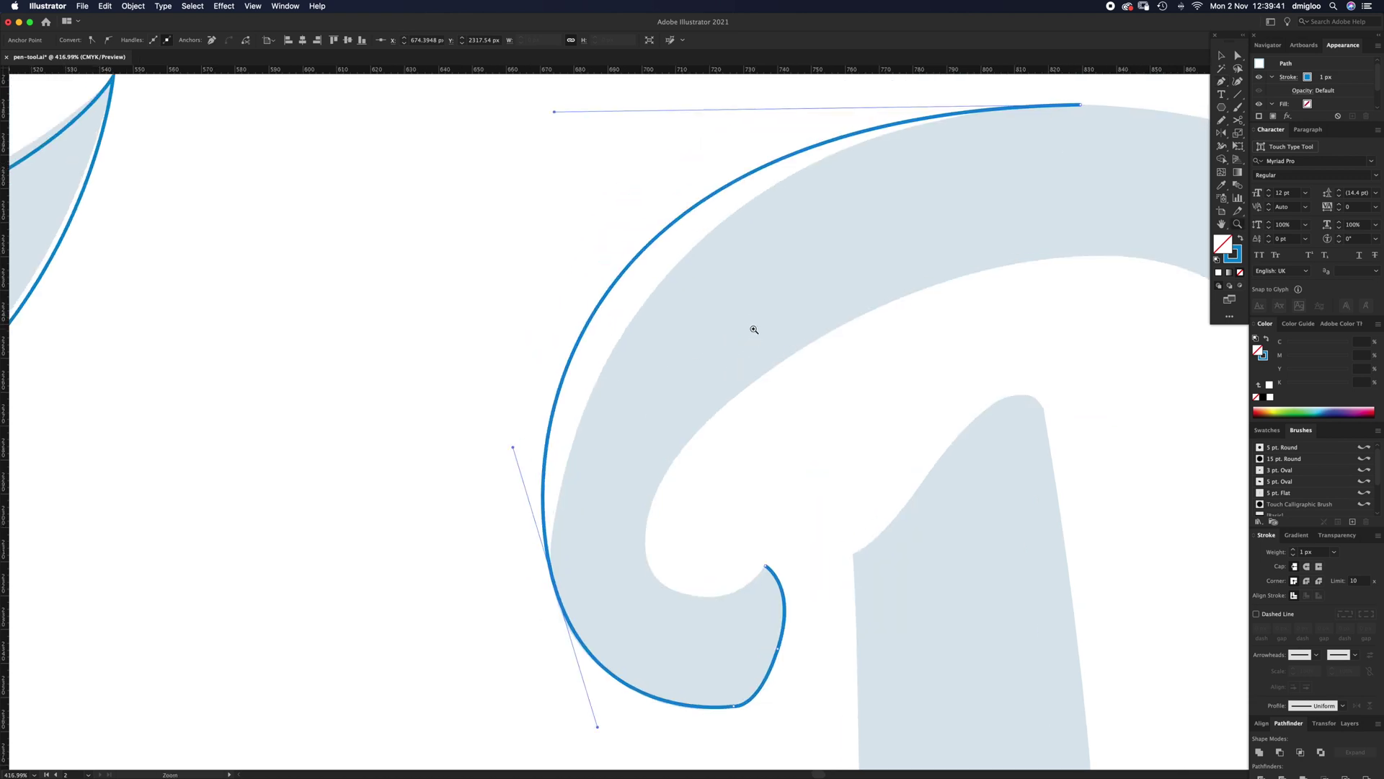
scroll(757, 320, "up", 3)
scroll(757, 320, "right", 2)
key("a")
scroll(617, 317, "down", 2)
scroll(560, 331, "right", 2)
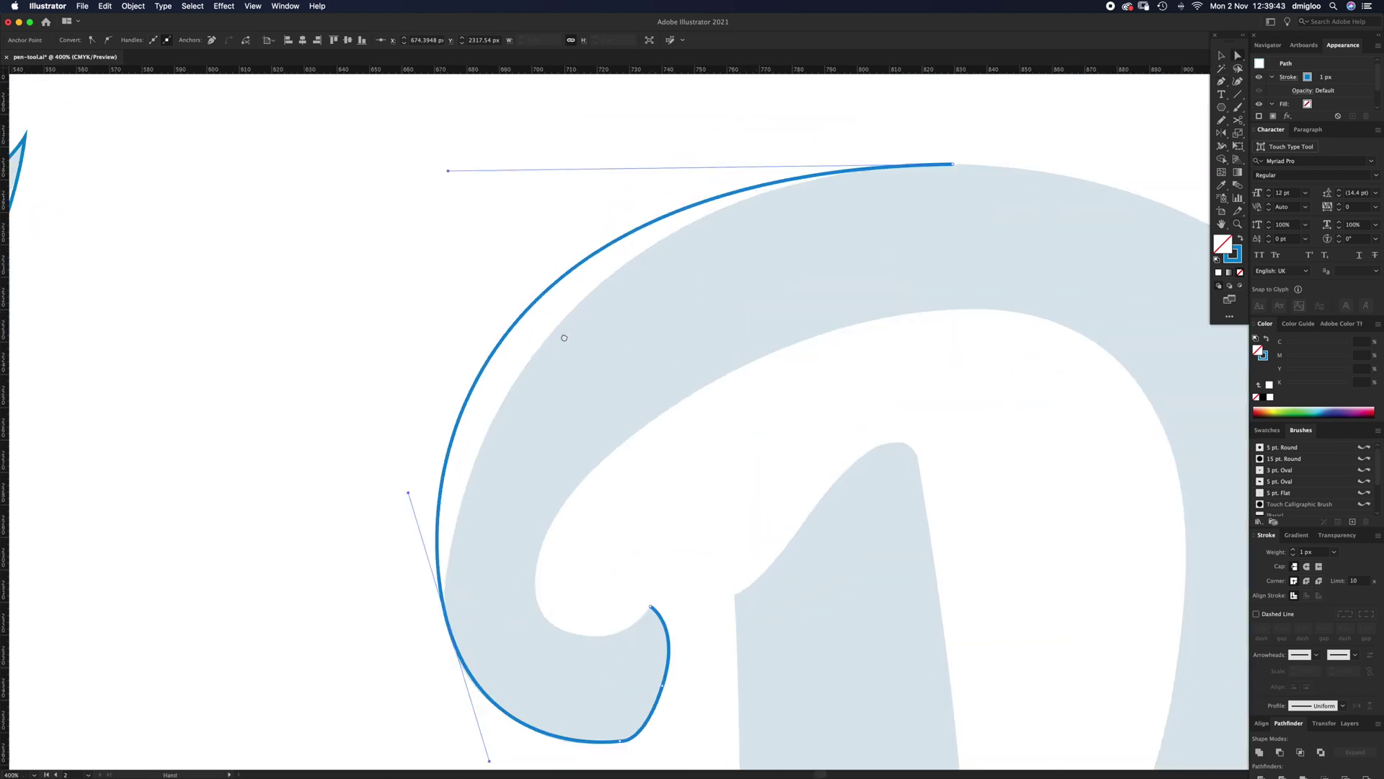
left_click_drag(402, 142, 520, 136)
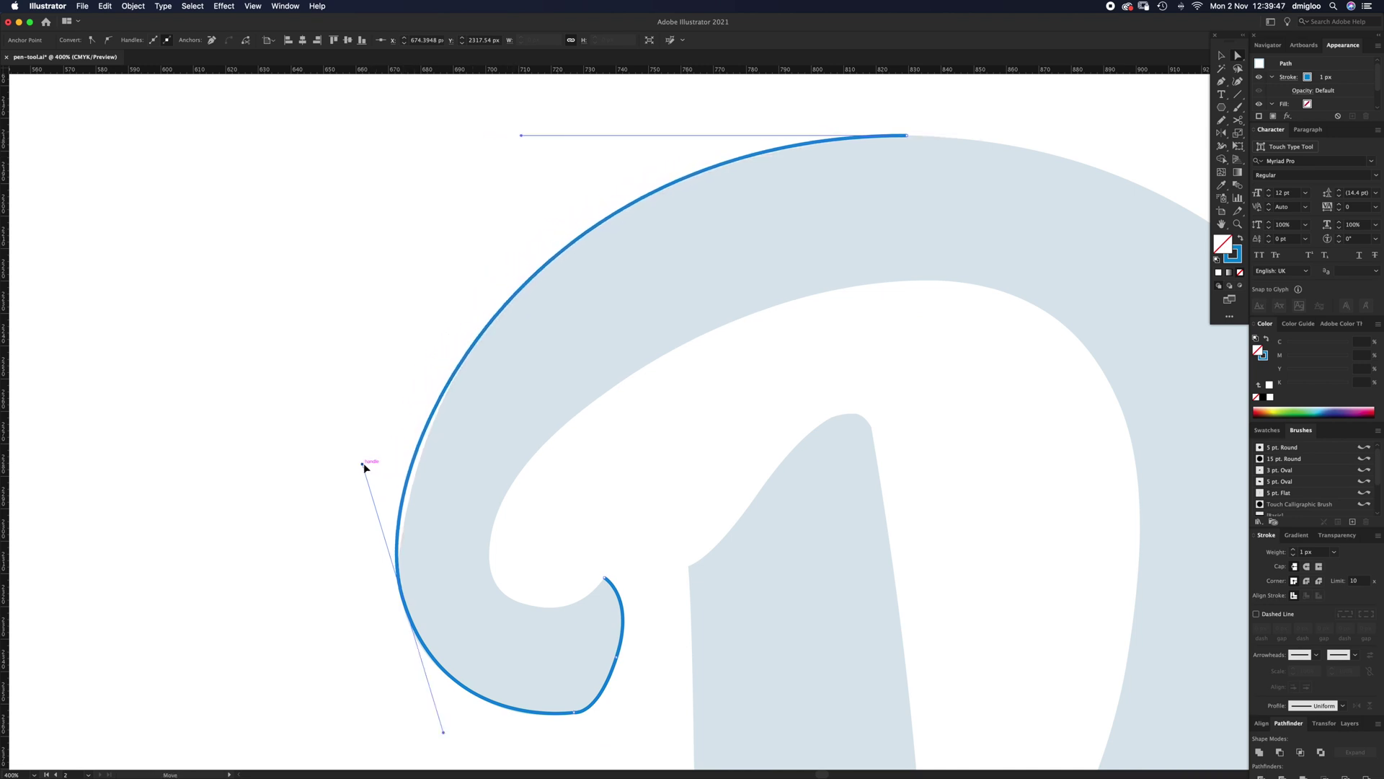
left_click_drag(363, 465, 371, 490)
left_click_drag(521, 136, 521, 117)
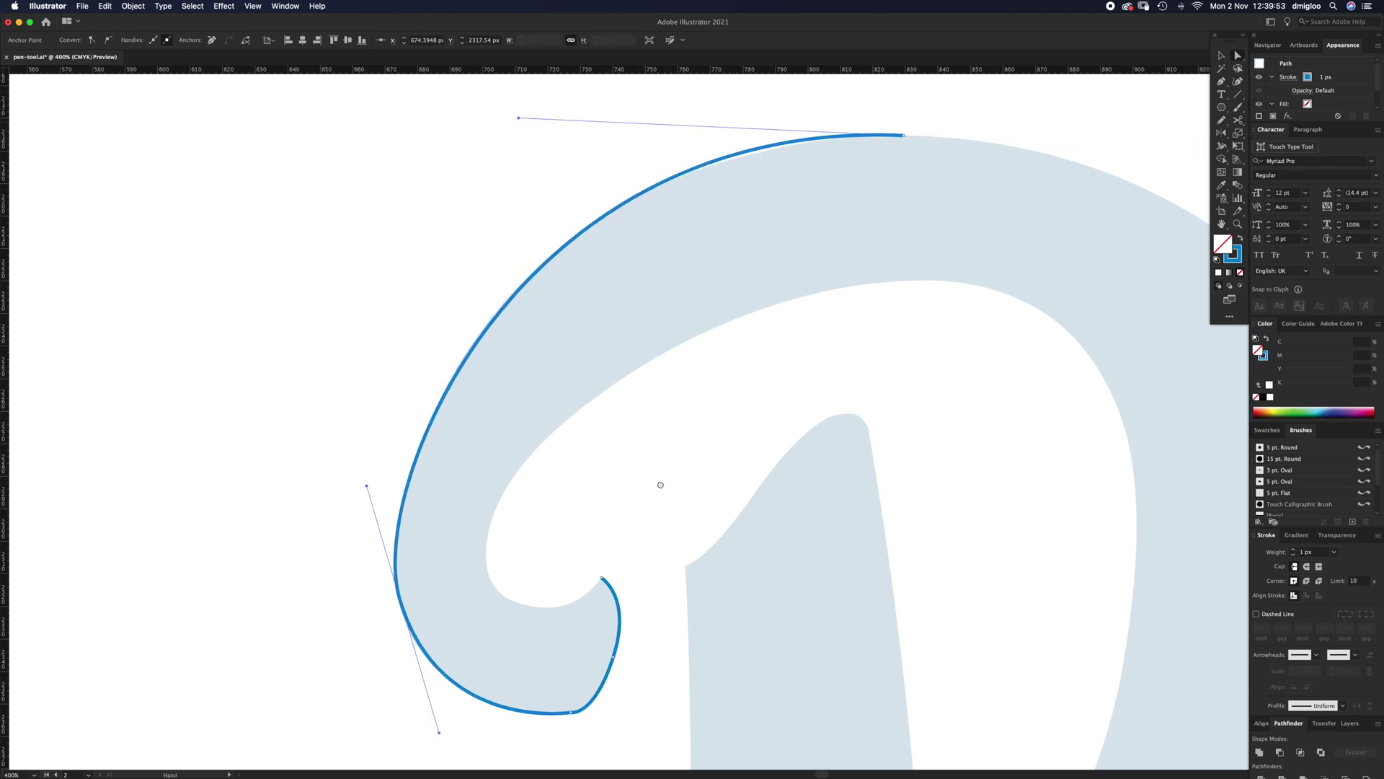
scroll(658, 482, "right", 4)
key("super+minus")
left_click_drag(723, 556, 723, 477)
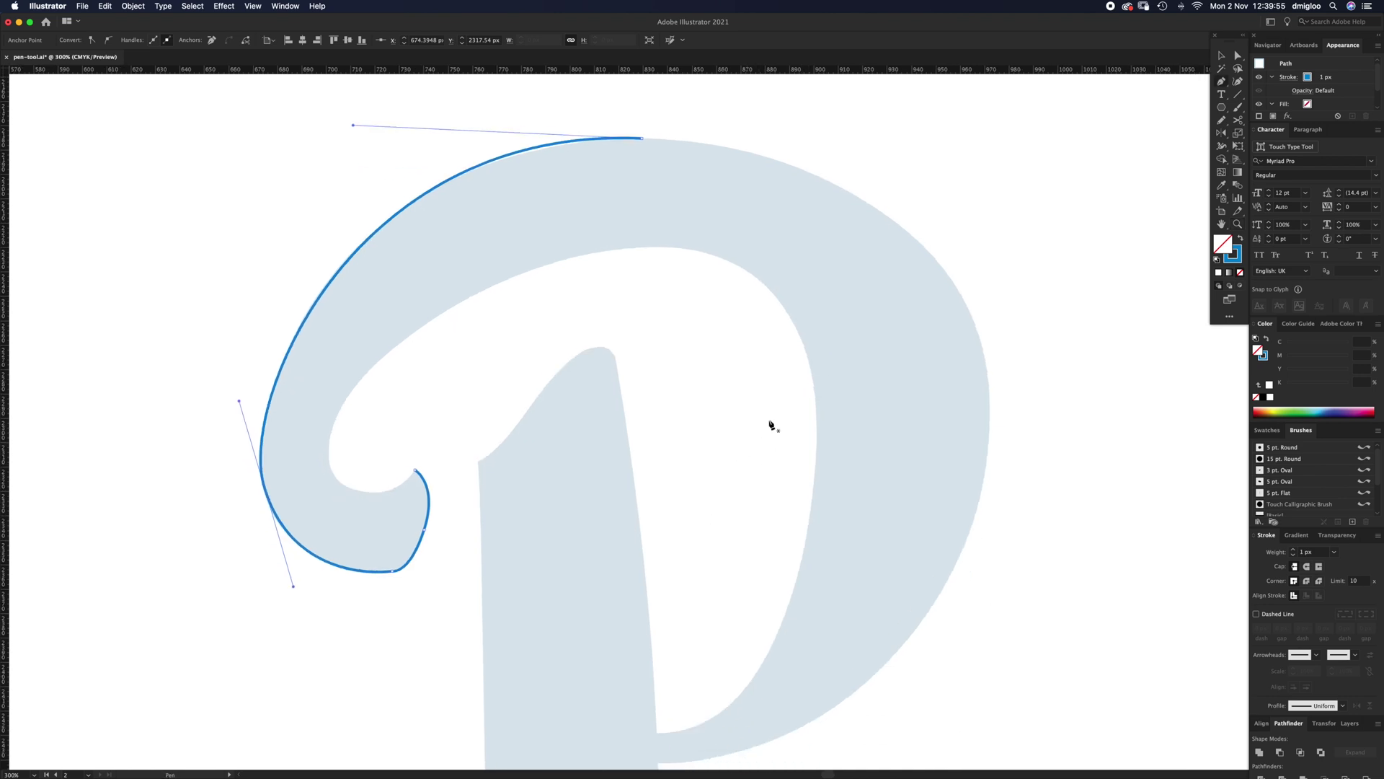
Continue the P path with smooth points around the bowl's right edge, refining its handle.
left_click(643, 138)
left_click_drag(990, 396, 1002, 652)
scroll(899, 485, "down", 5)
scroll(899, 485, "left", 2)
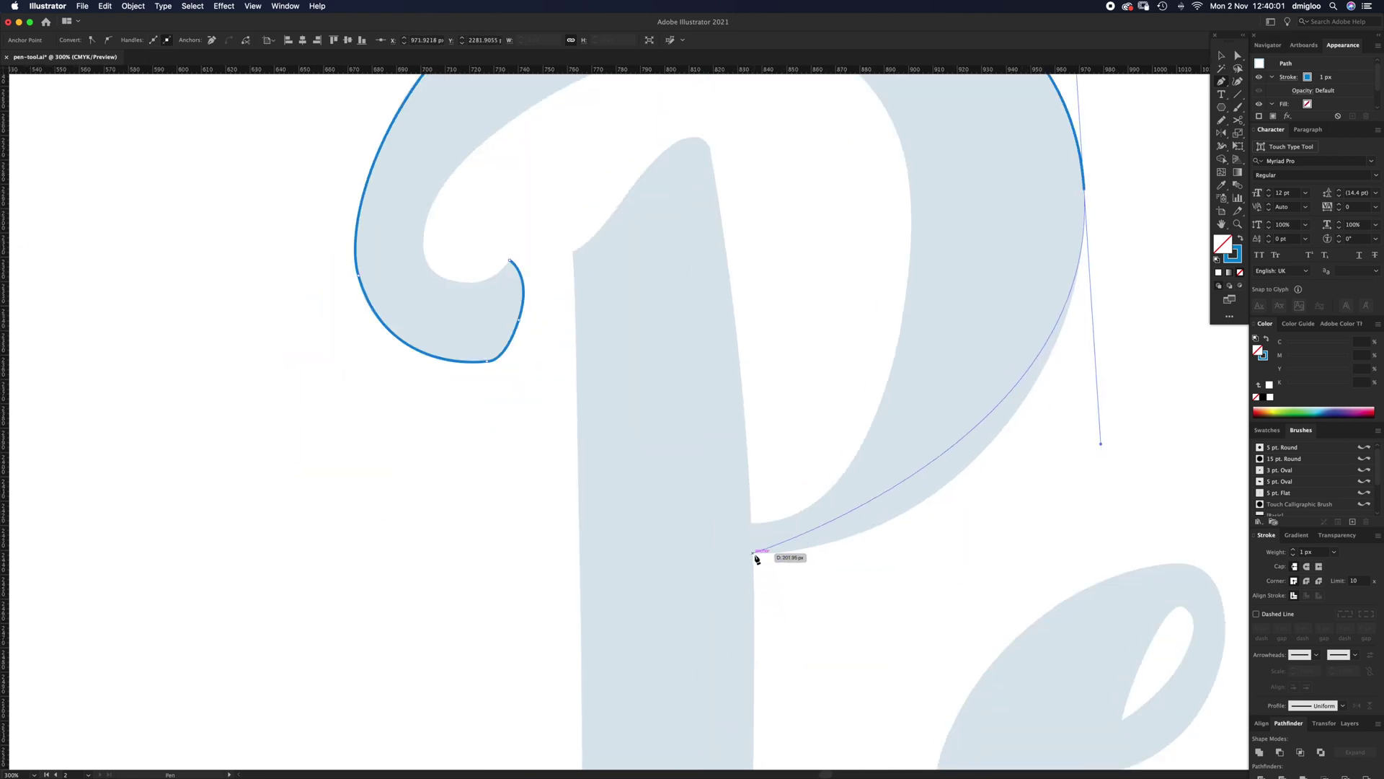
left_click_drag(753, 553, 646, 548)
key("a")
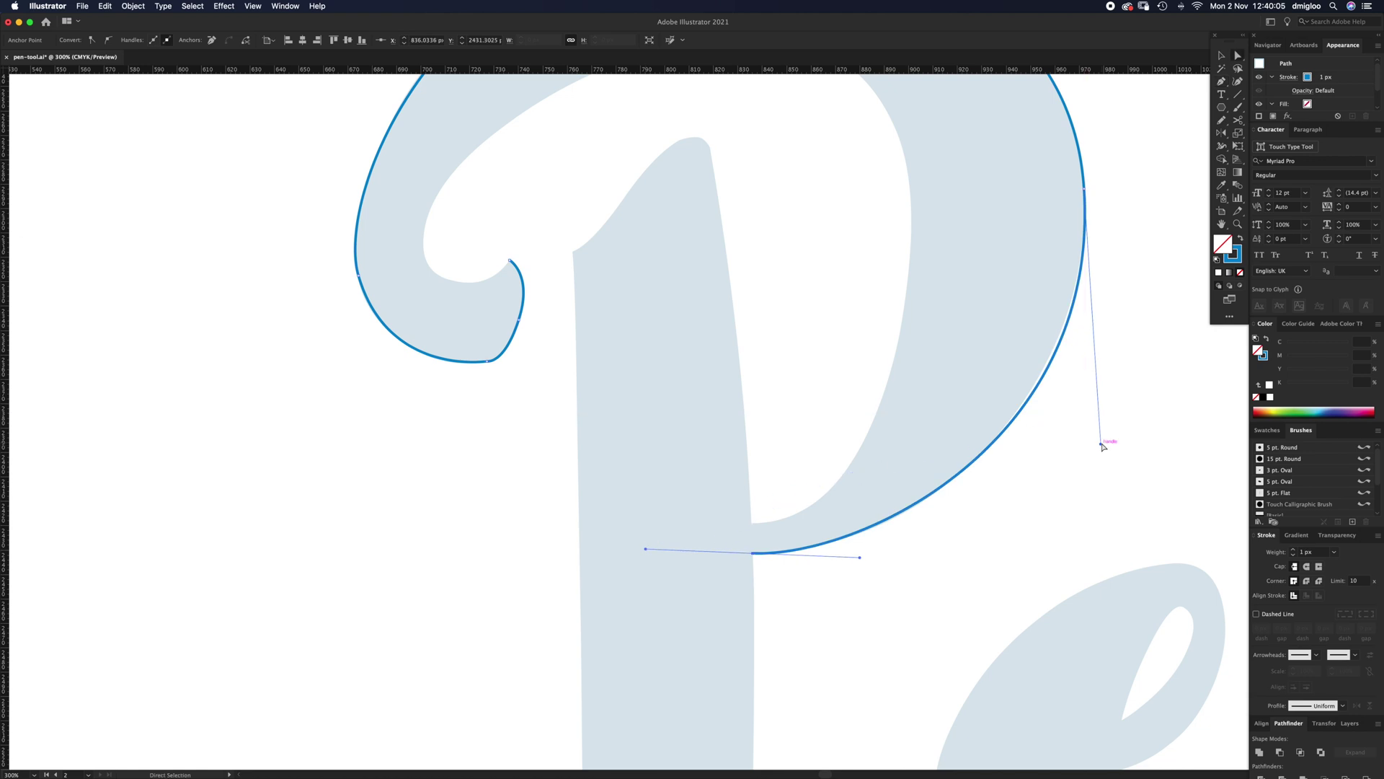
left_click_drag(1101, 444, 1100, 437)
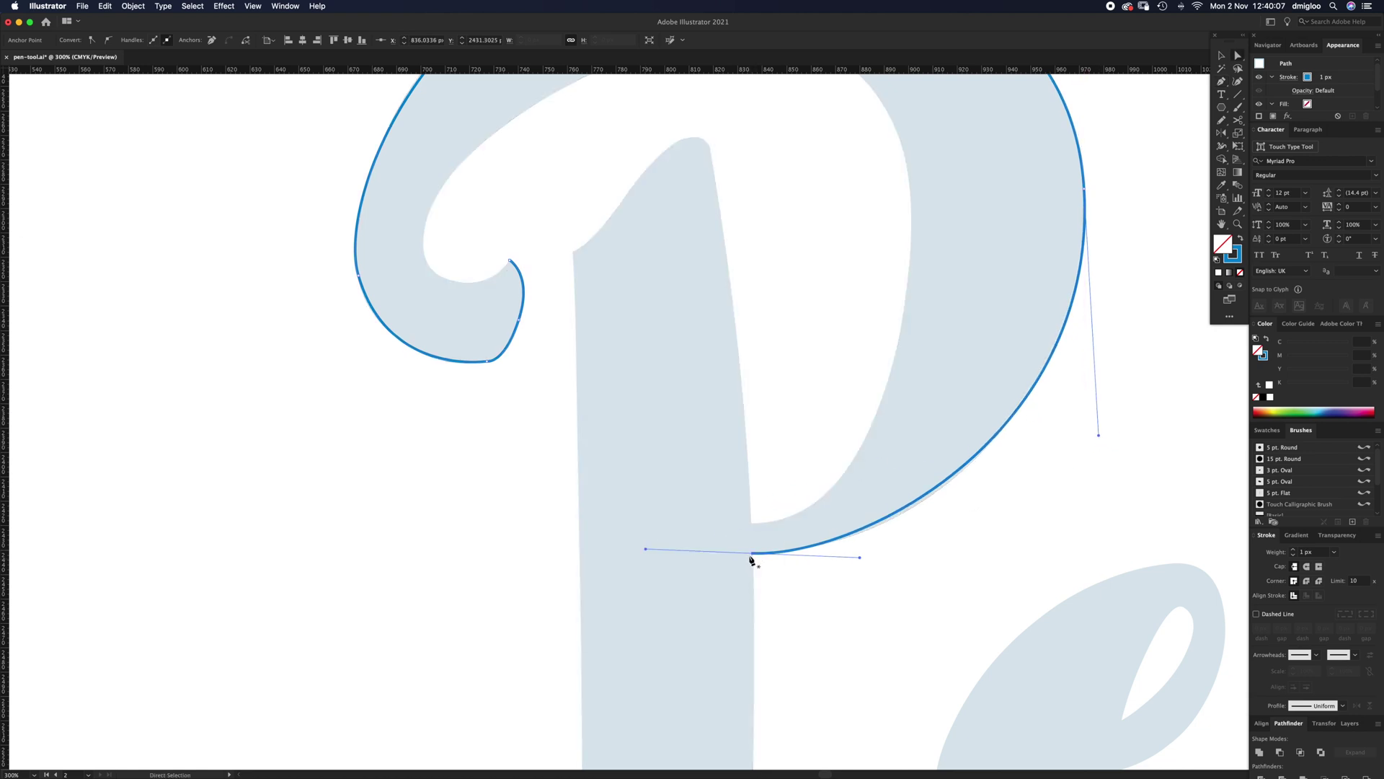
Extend the P path with the Pen down the stem's right edge toward its foot.
key("p")
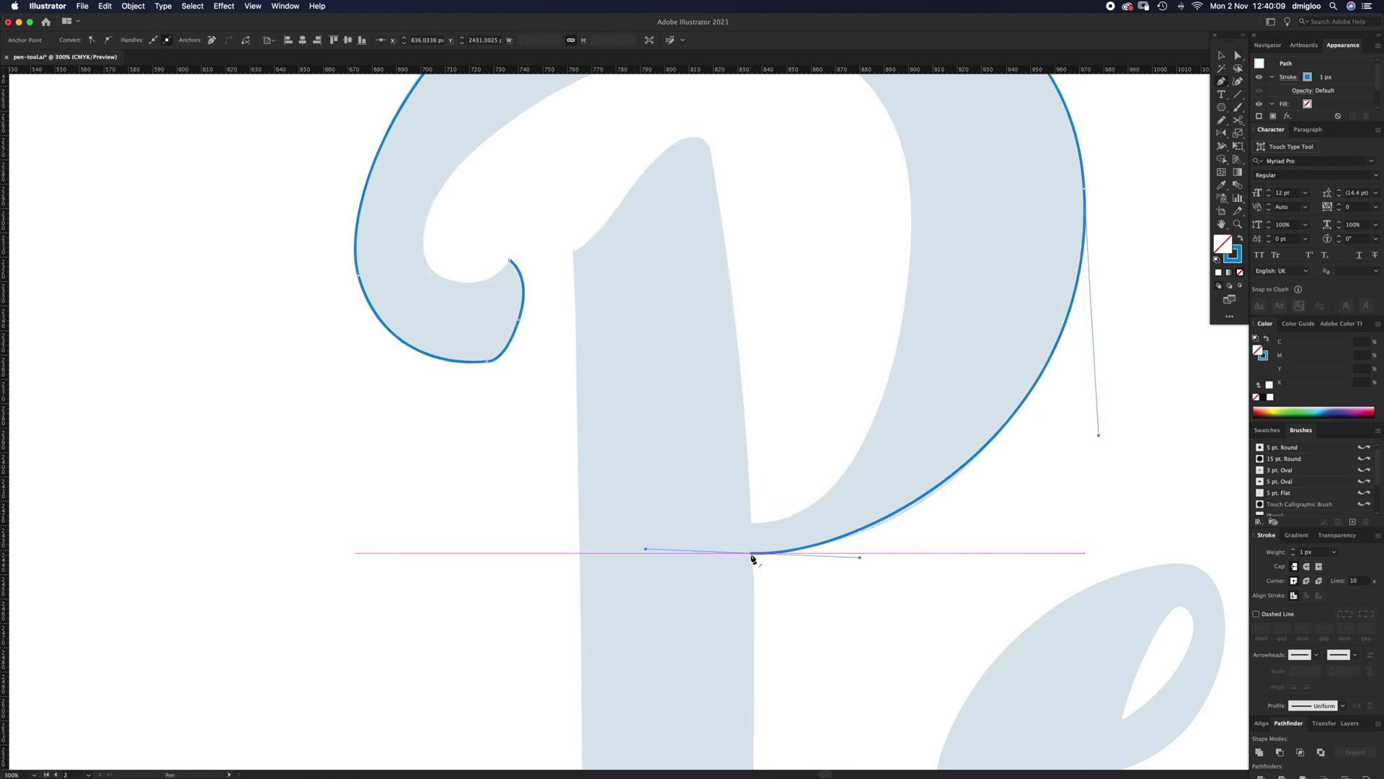
left_click_drag(764, 639, 764, 640)
scroll(776, 378, "down", 5)
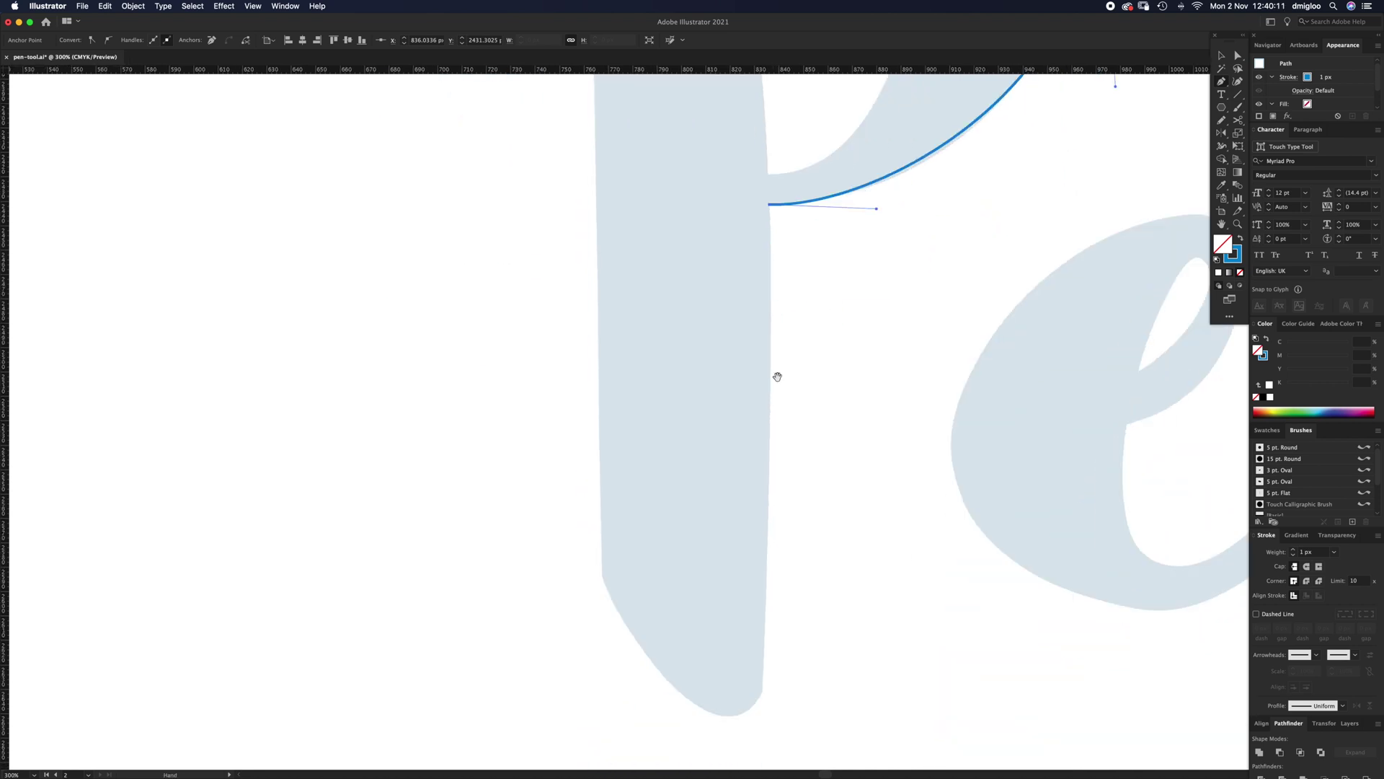
left_click_drag(762, 691, 752, 761)
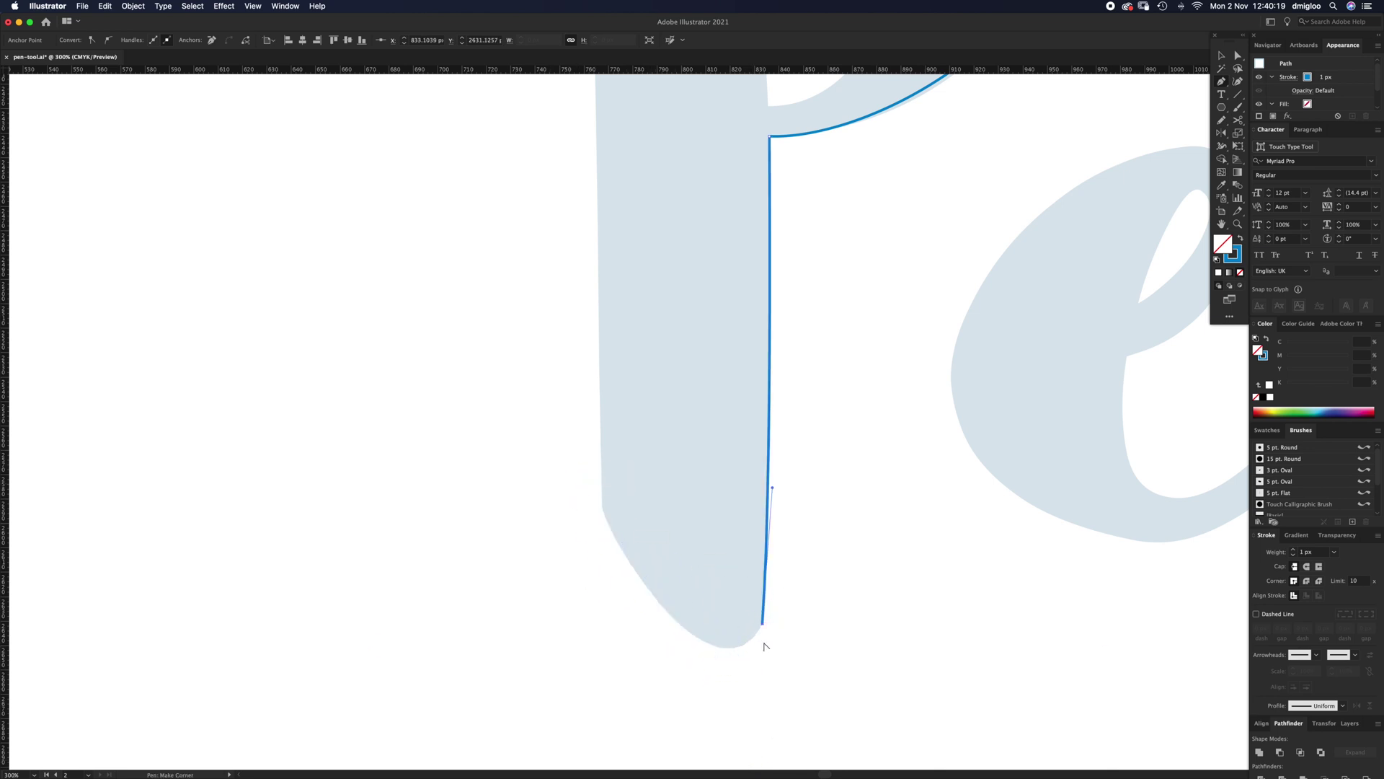
Trace the stem's rounded bottom, left edge and pointed top, making a corner at the top.
left_click_drag(696, 639, 638, 603)
left_click(603, 508)
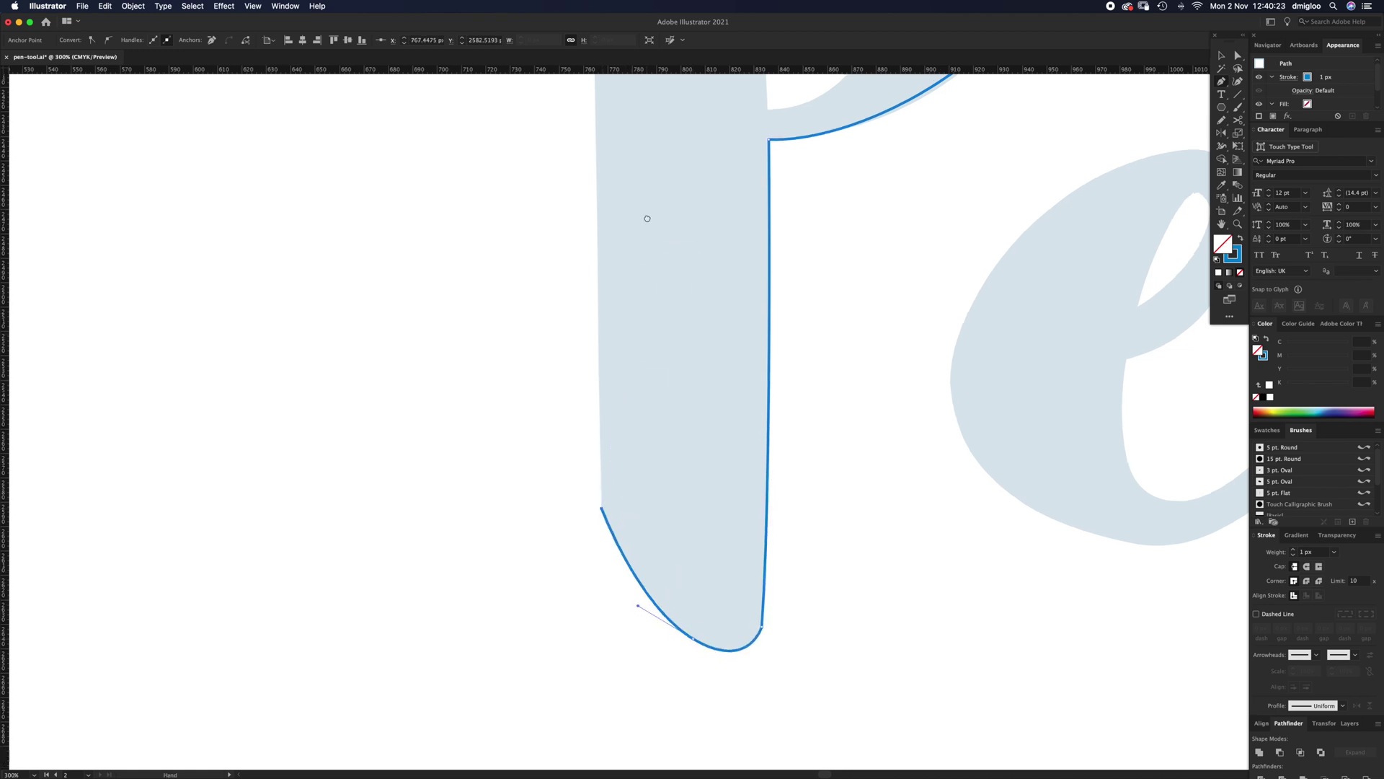
scroll(639, 435, "up", 10)
left_click(604, 266)
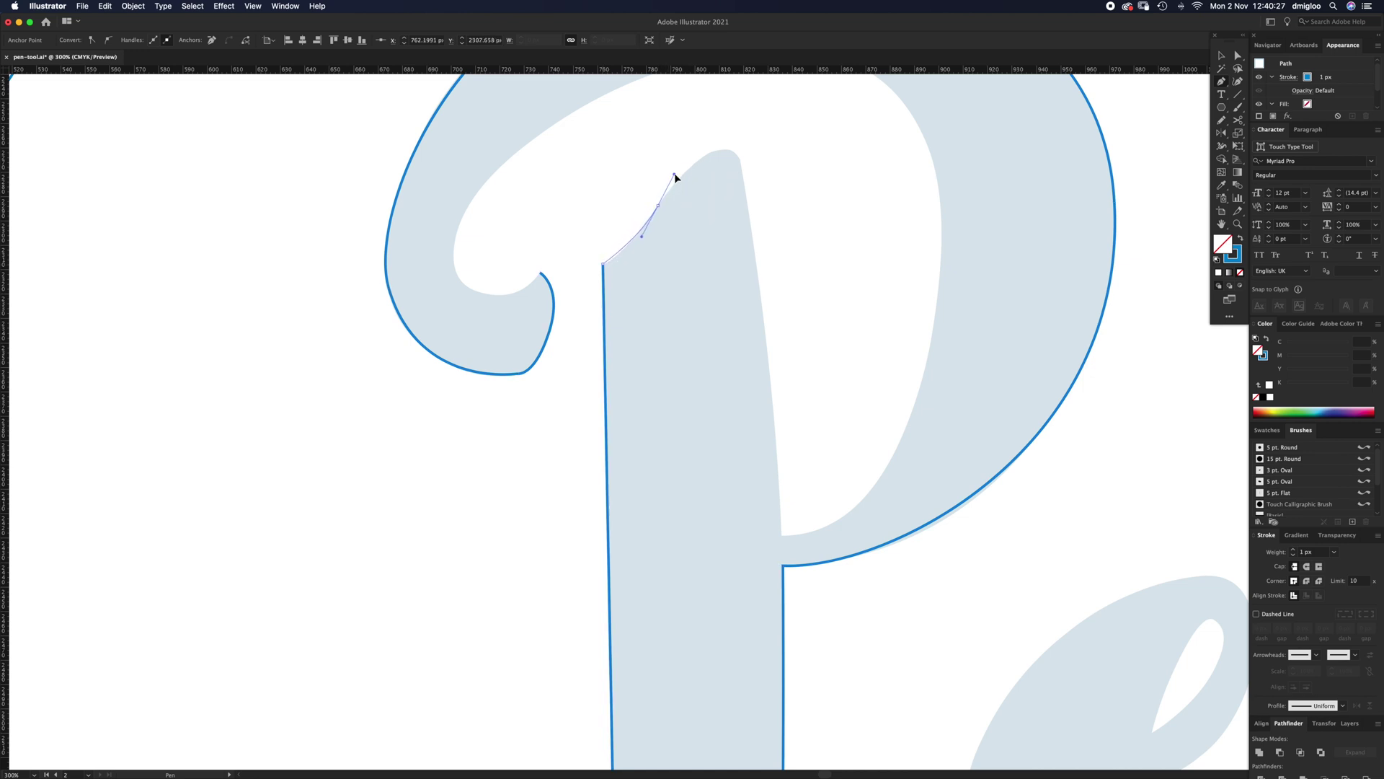
left_click_drag(716, 162, 739, 159)
left_click(741, 161)
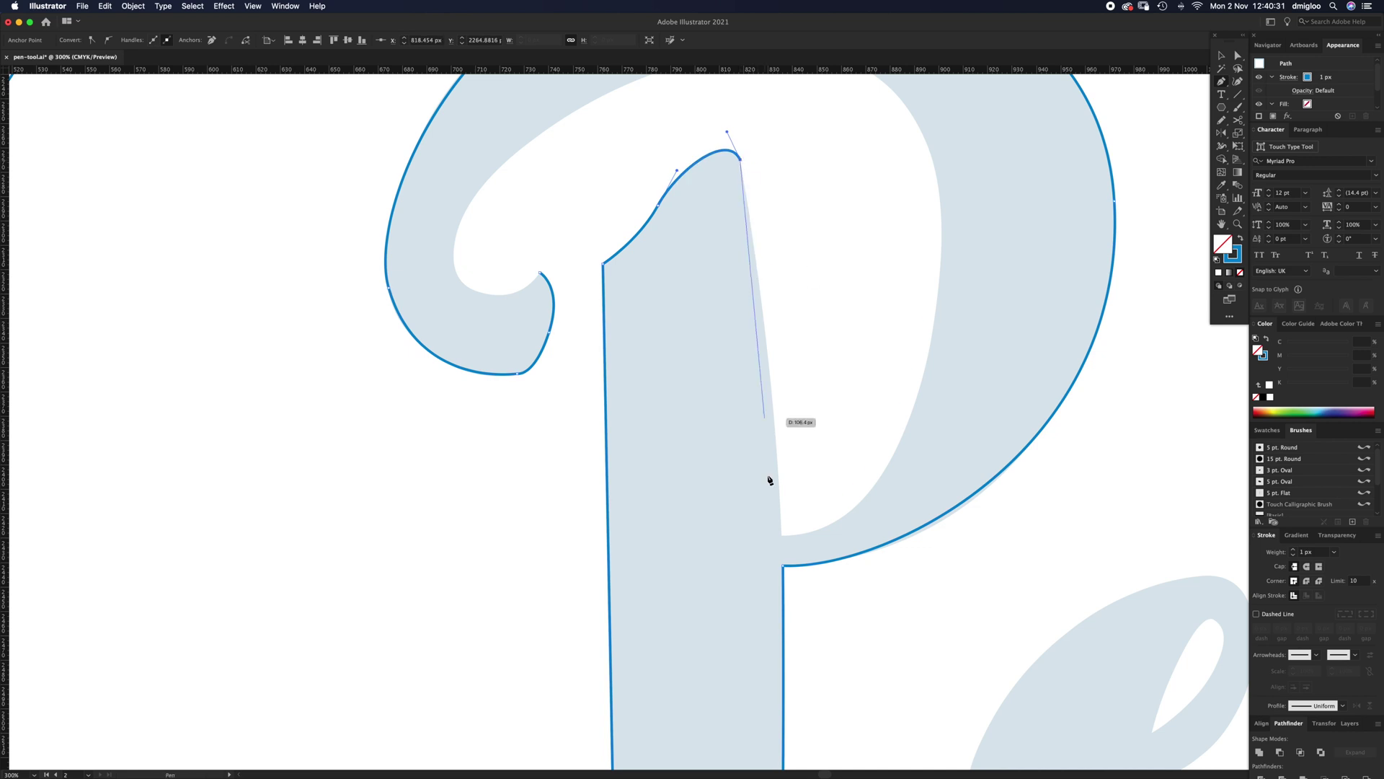
Add a corner where the stem meets the inner bowl and curve up to the bowl's inner top.
left_click_drag(781, 535, 782, 673)
left_click(782, 537)
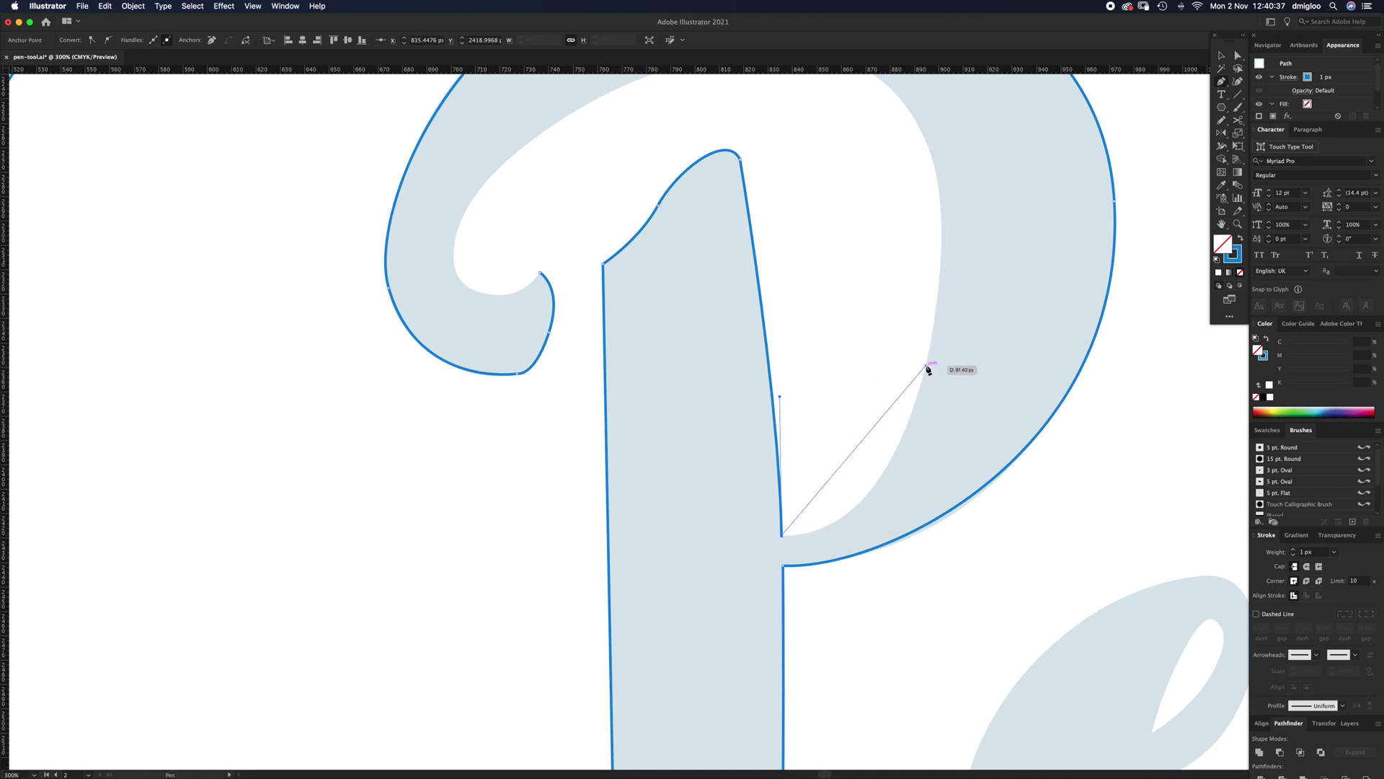
left_click_drag(926, 366, 965, 191)
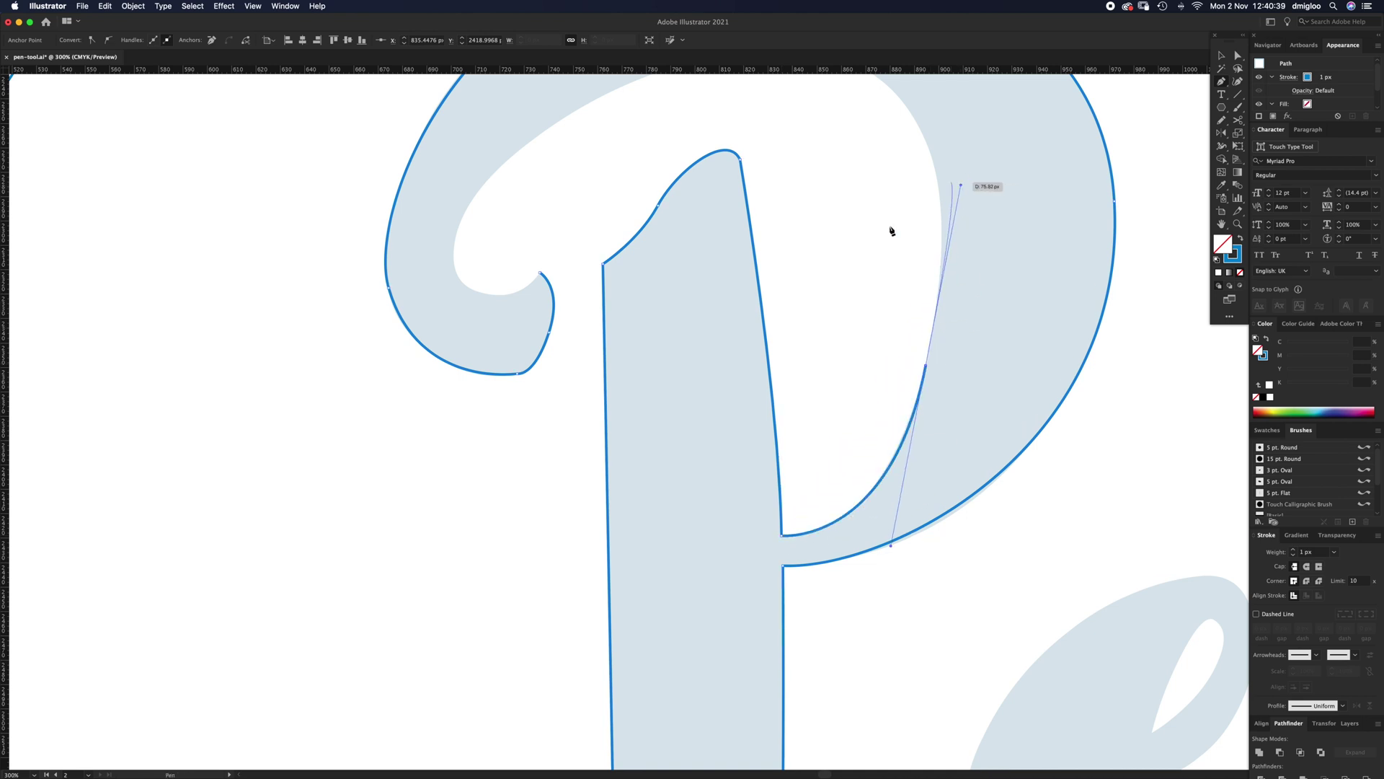
scroll(936, 451, "up", 5)
left_click_drag(891, 251, 754, 238)
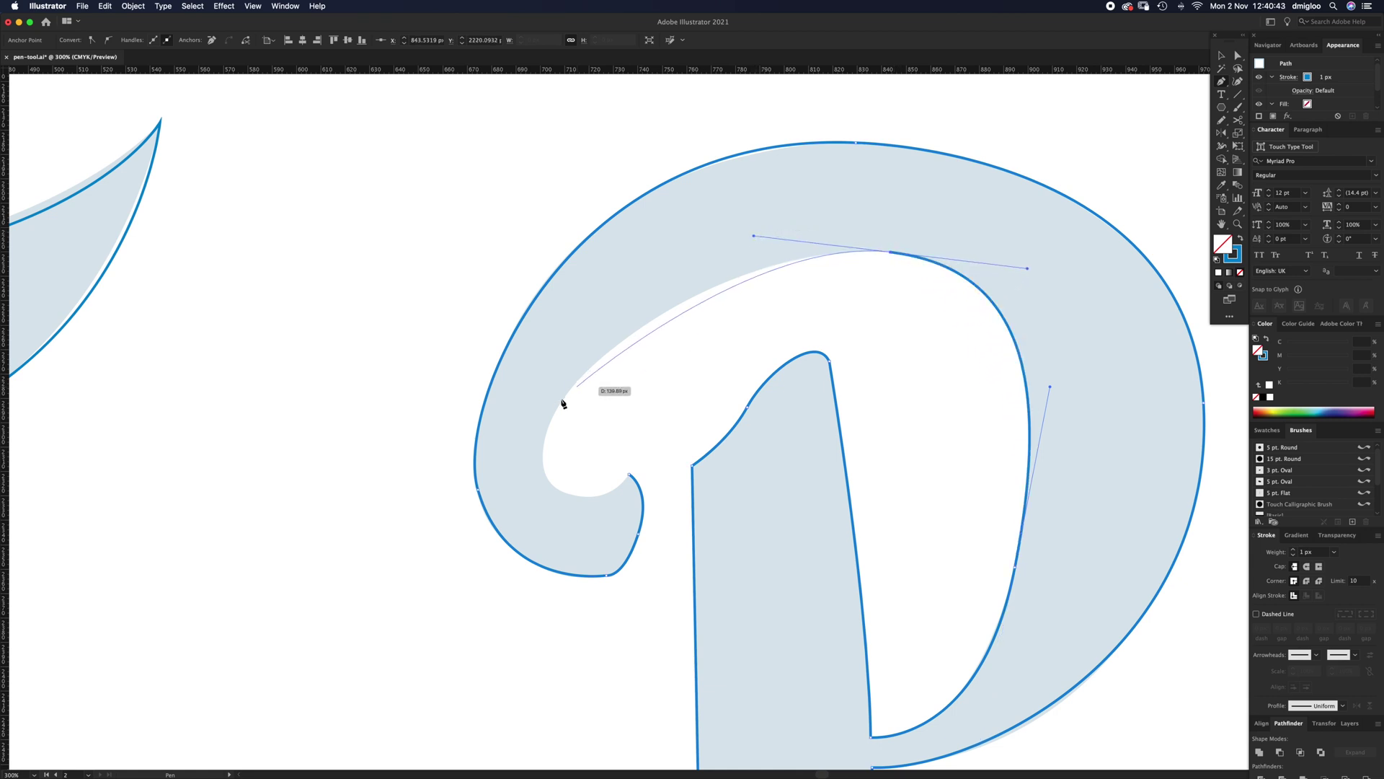
Close the P path at its start point and reshape the curl's inner anchor and handles to fit the guide.
left_click_drag(559, 405, 534, 465)
left_click_drag(662, 437, 661, 436)
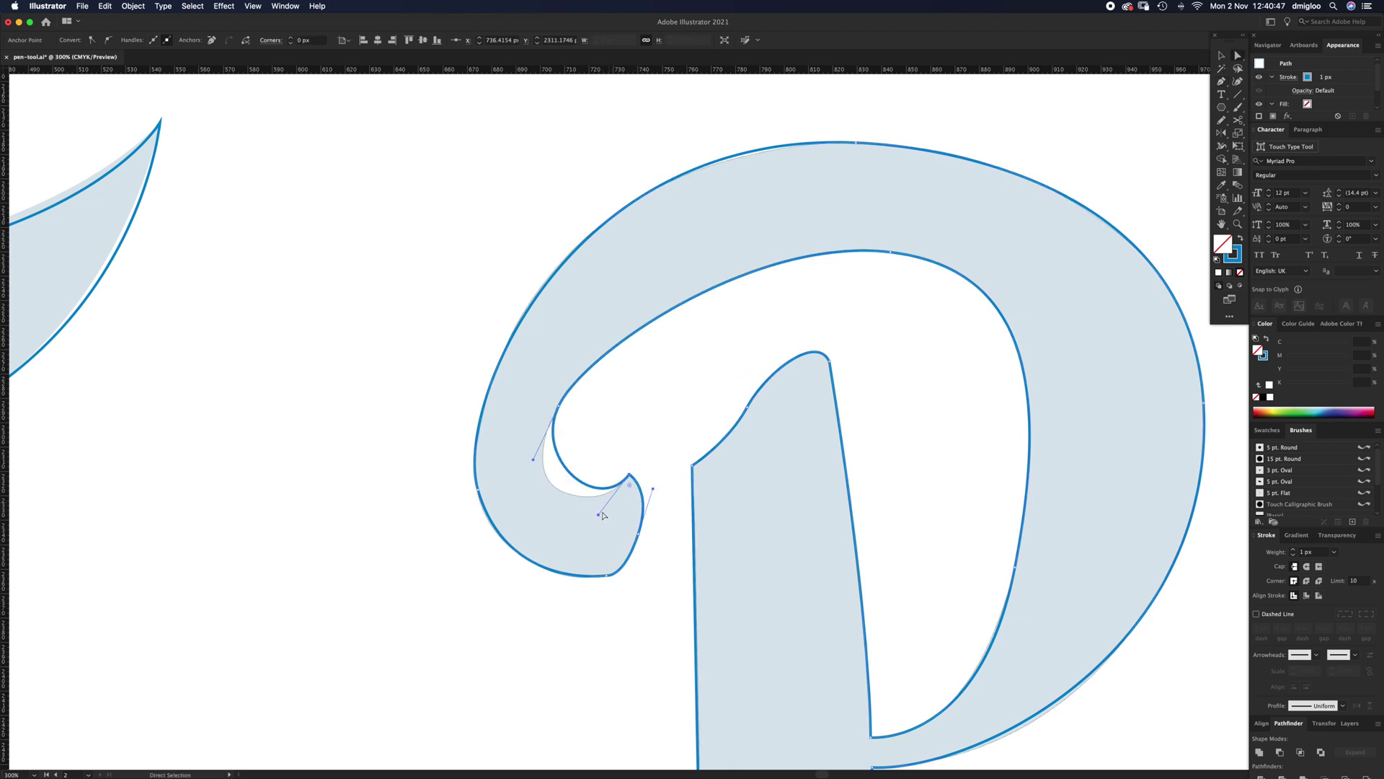
left_click_drag(597, 515, 577, 532)
left_click_drag(534, 459, 511, 473)
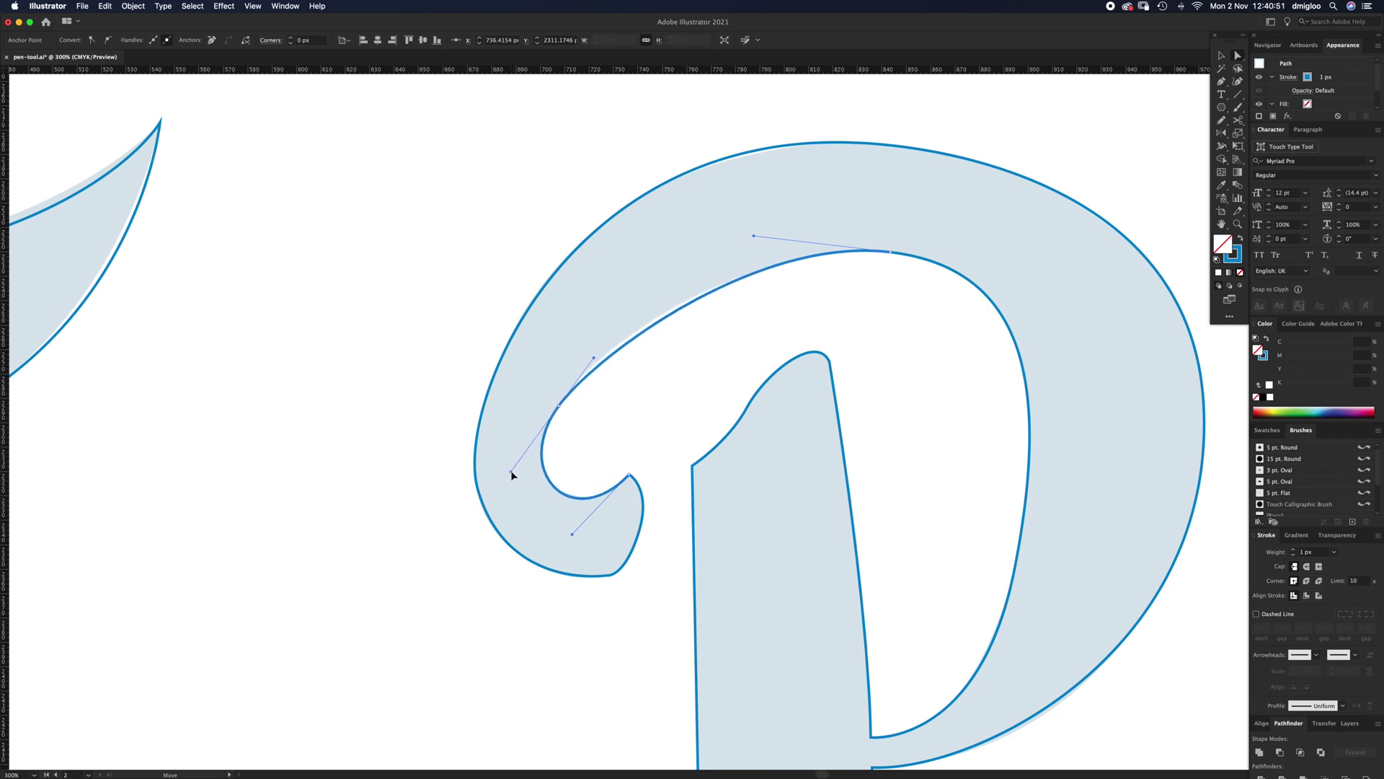
left_click_drag(559, 405, 567, 394)
left_click_drag(524, 460, 504, 472)
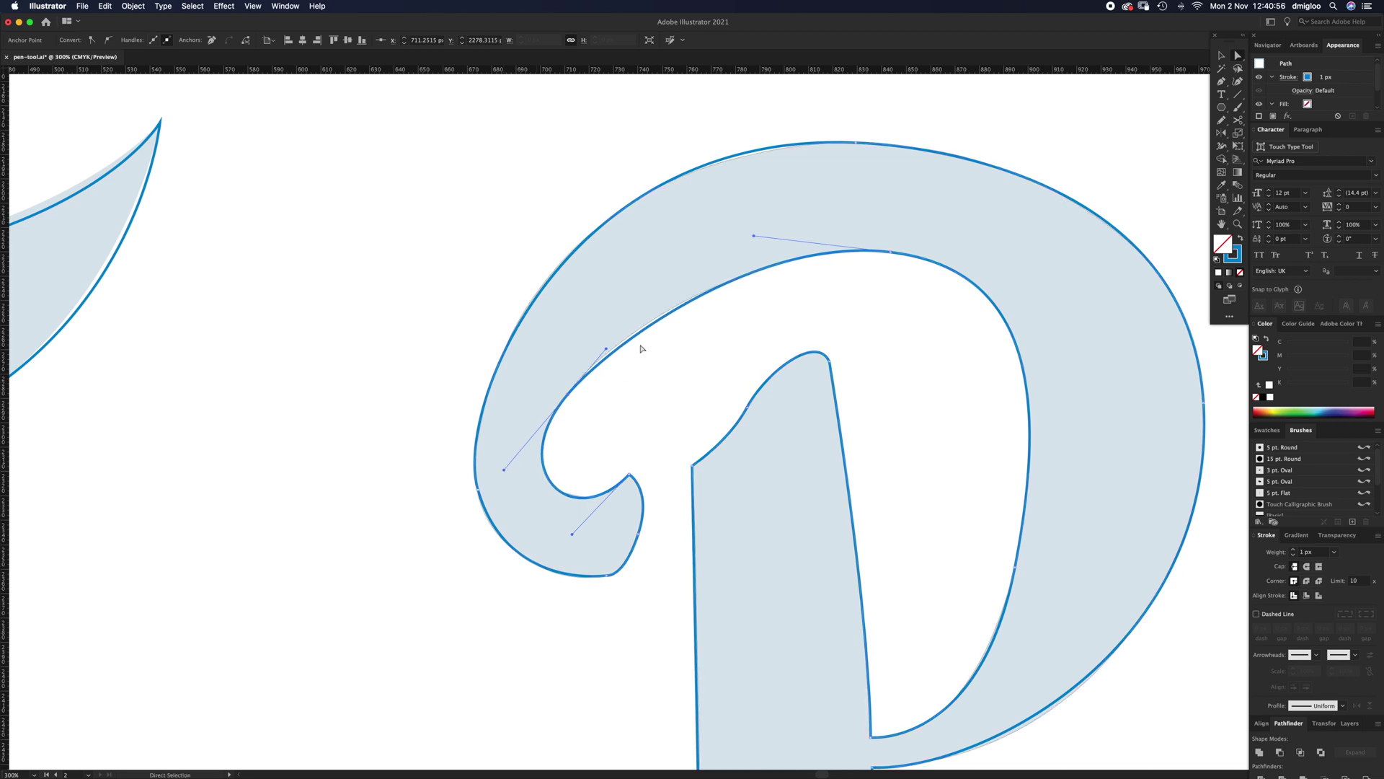
left_click(750, 237)
left_click(891, 252)
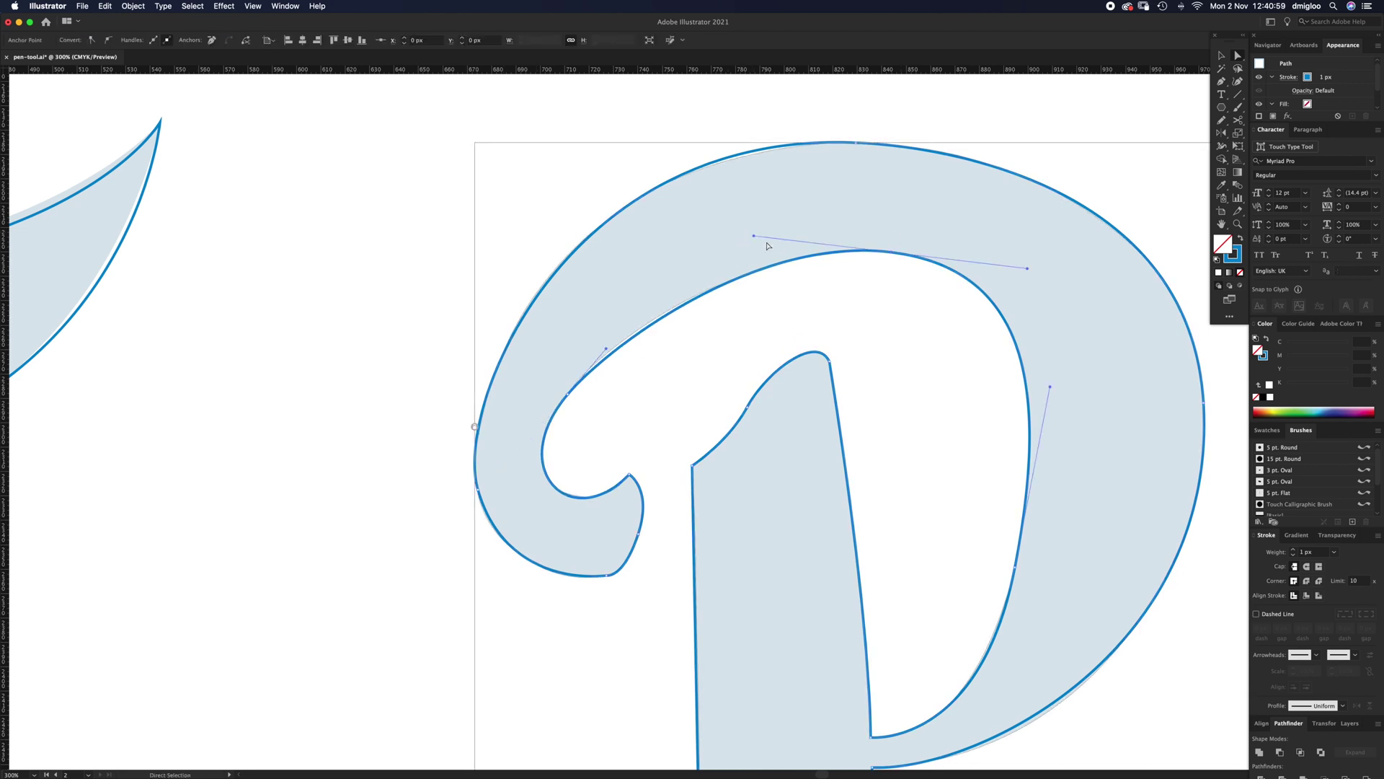
Swap the P's fill and stroke so it becomes solid blue (C 100, M 50) with no outline.
left_click(742, 312)
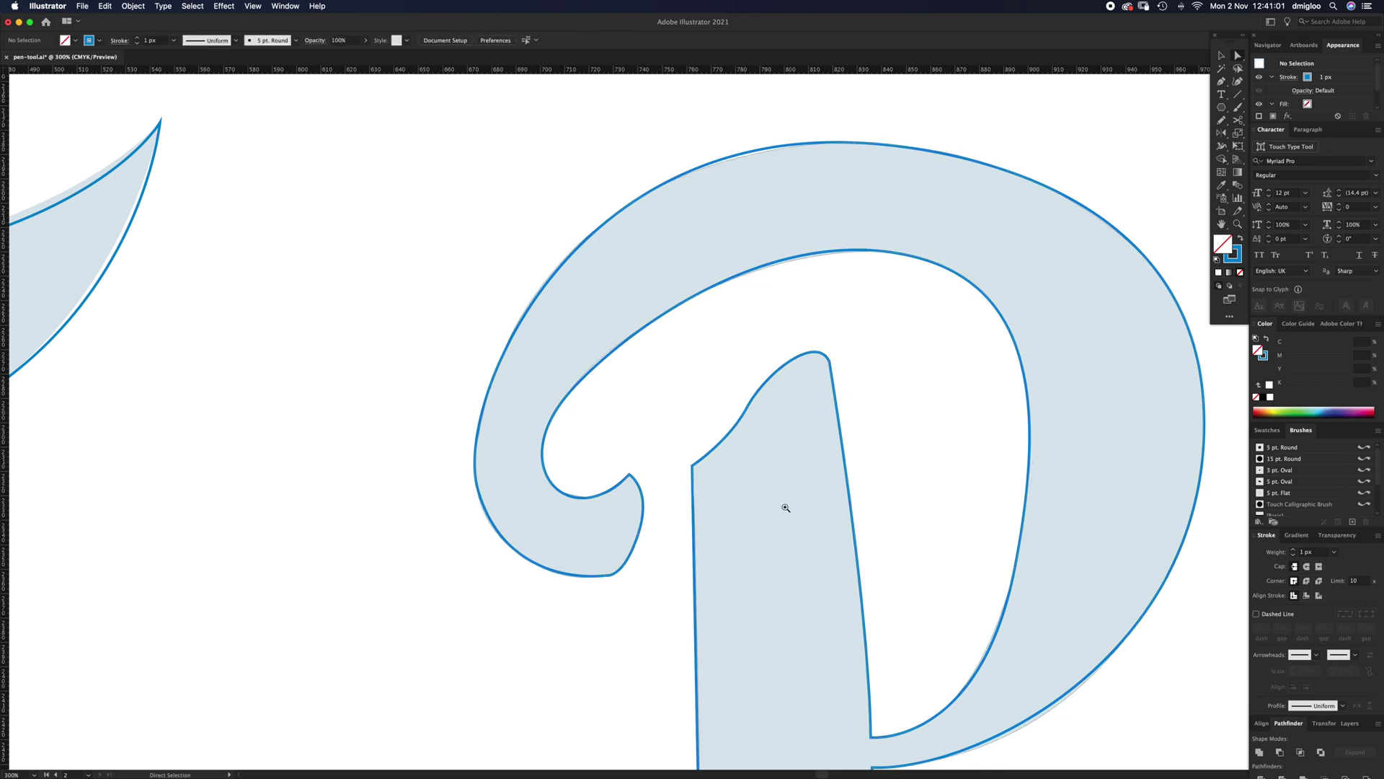
left_click(784, 503, "alt+super")
key("super+equal")
left_click(570, 292, "alt+super")
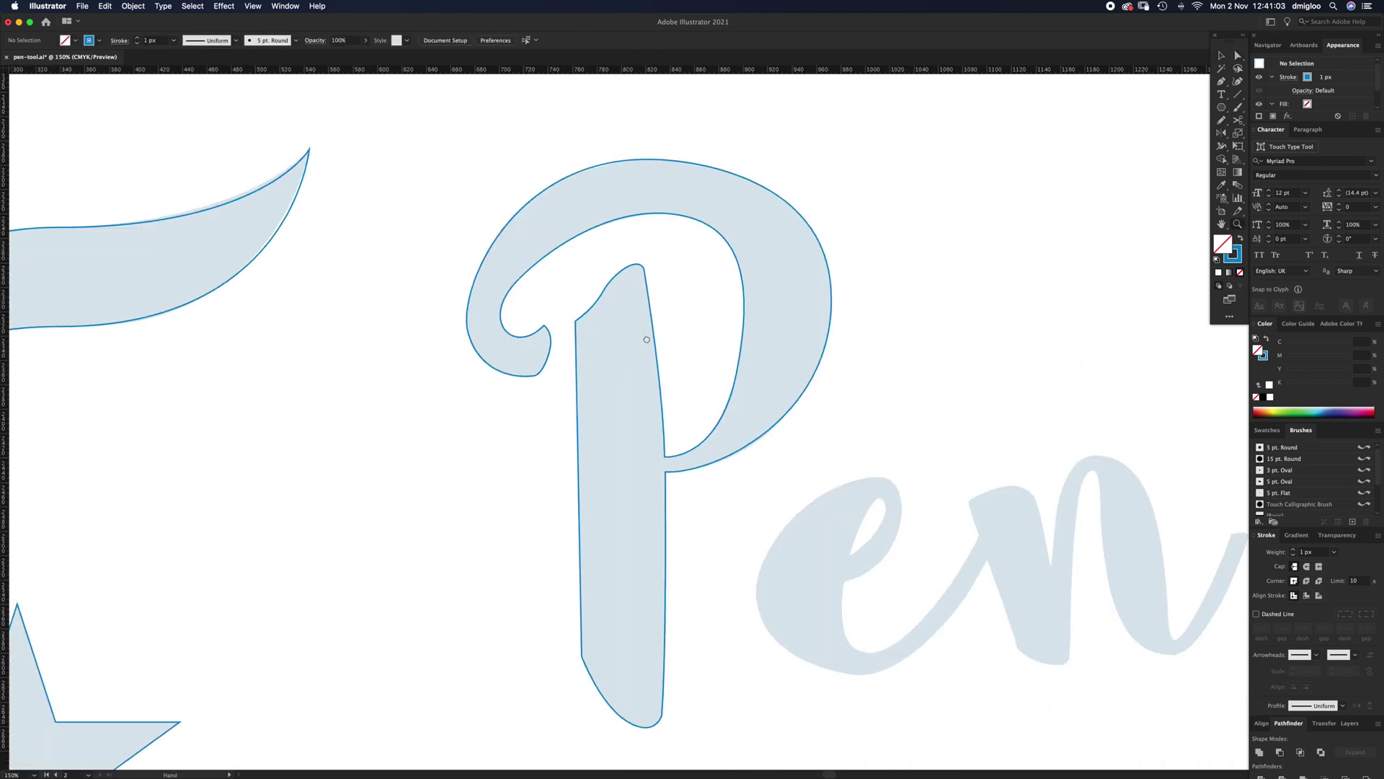
left_click(635, 437)
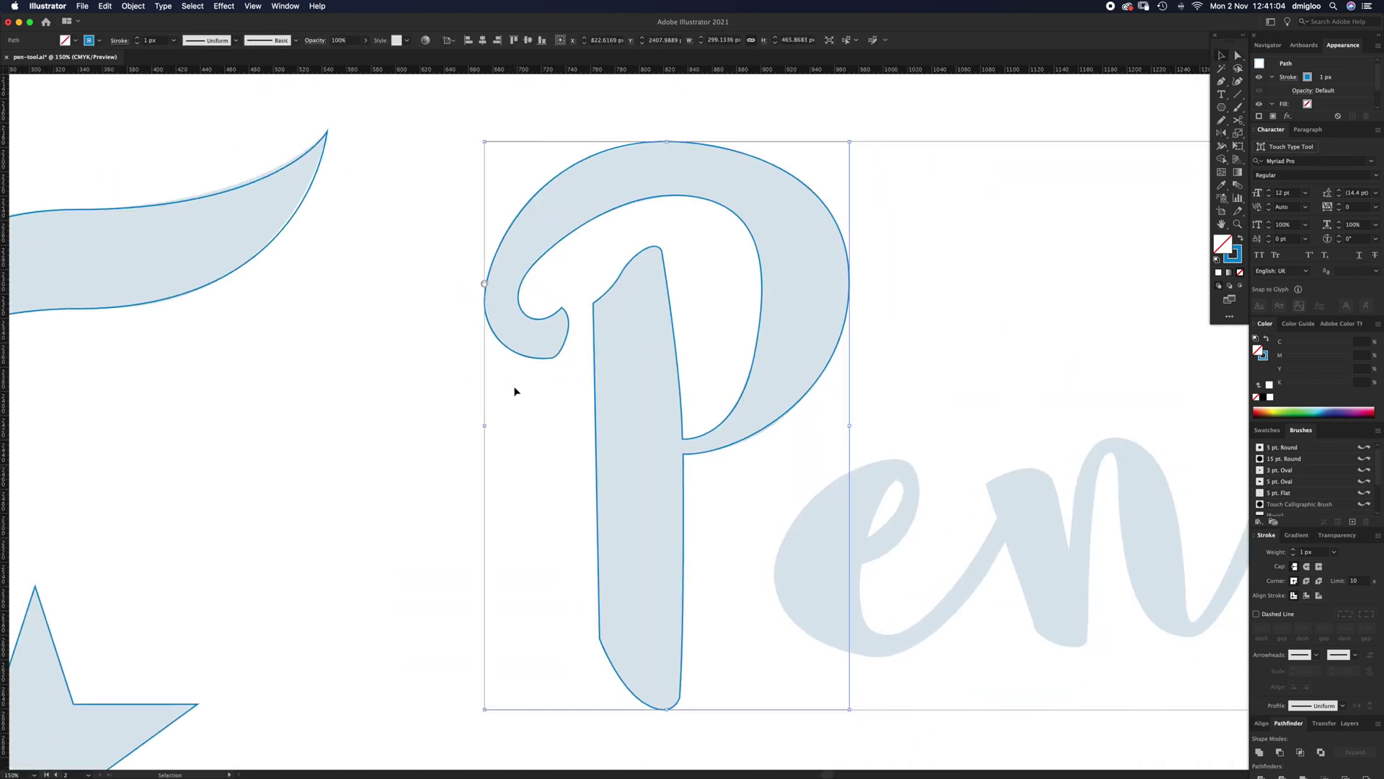
left_click(1235, 254)
key("shift+x")
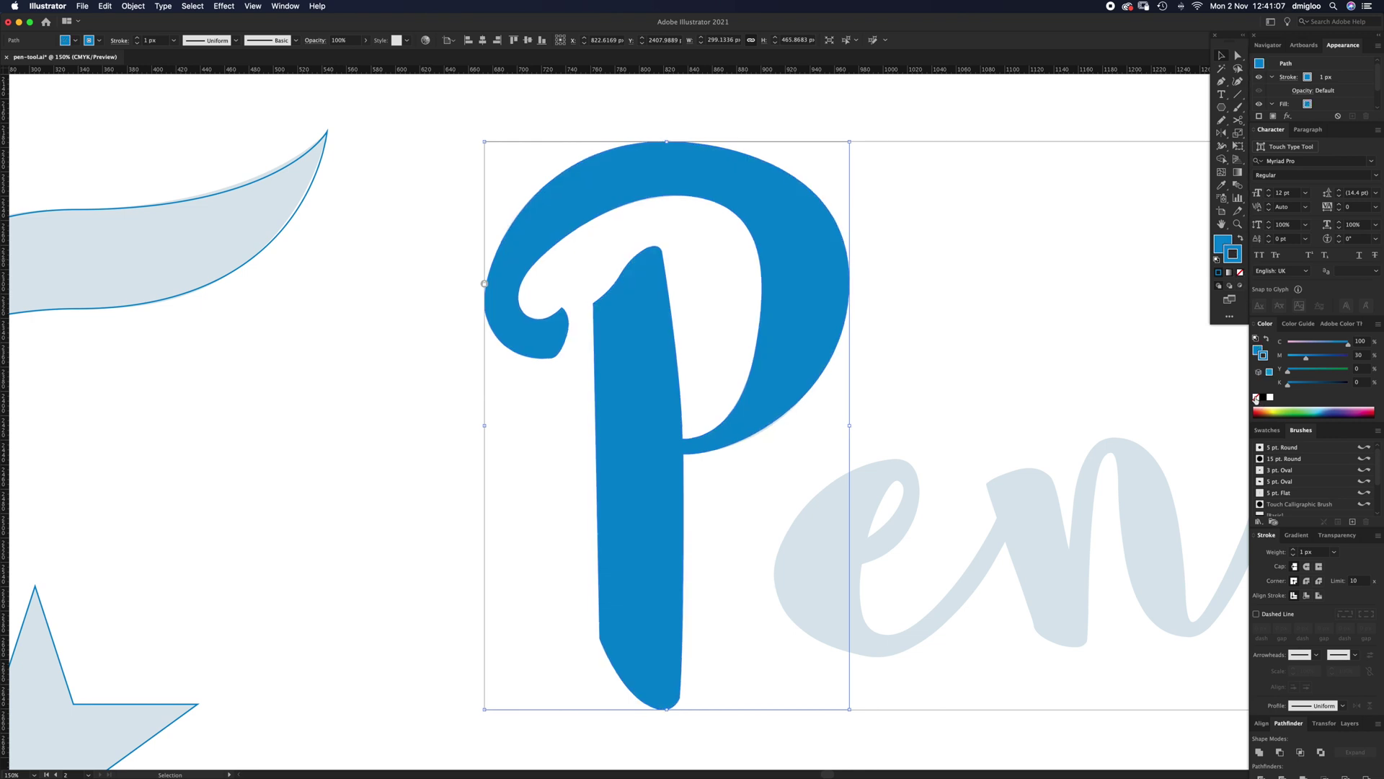
left_click(993, 454)
left_click(711, 416, "alt+super")
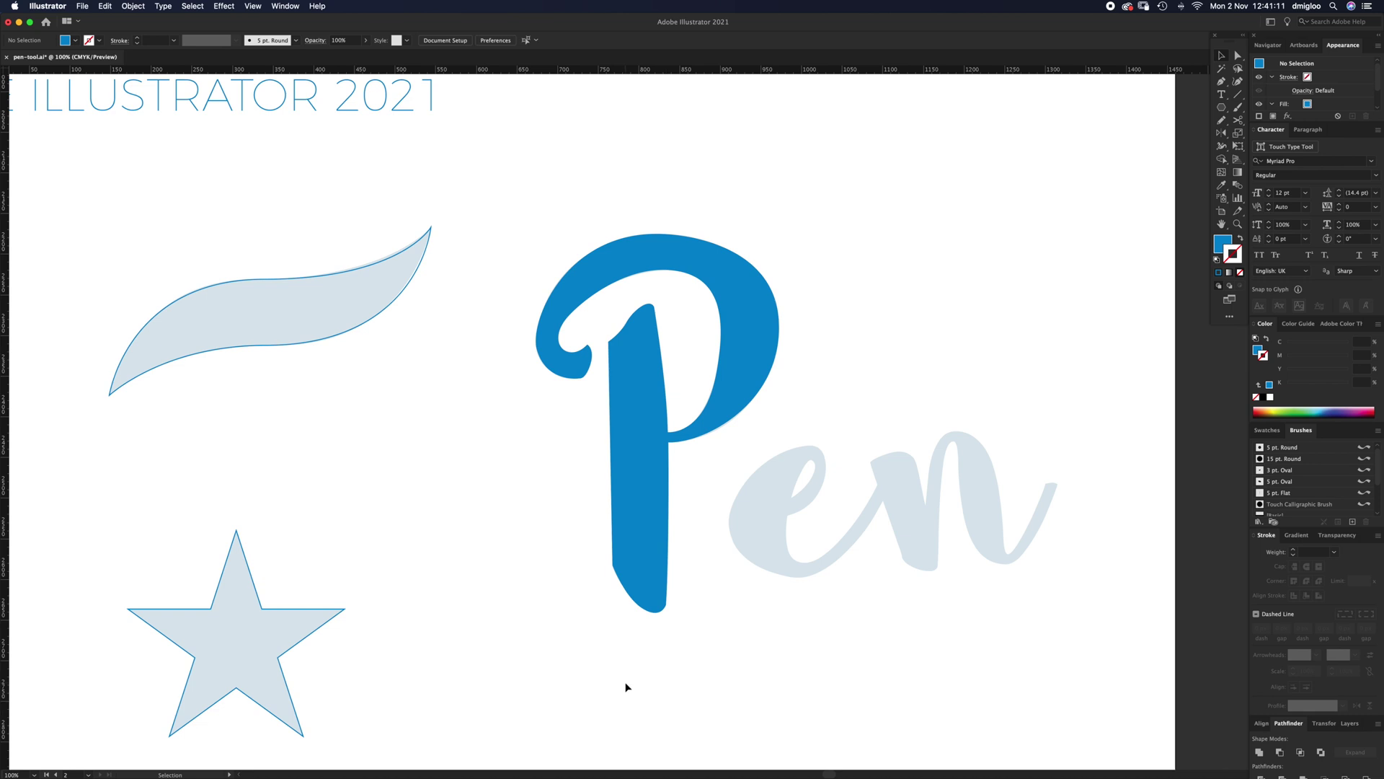
Zoom out to show the traced square, swoosh, hexagon, star and blue P together.
left_click(520, 446, "alt+super")
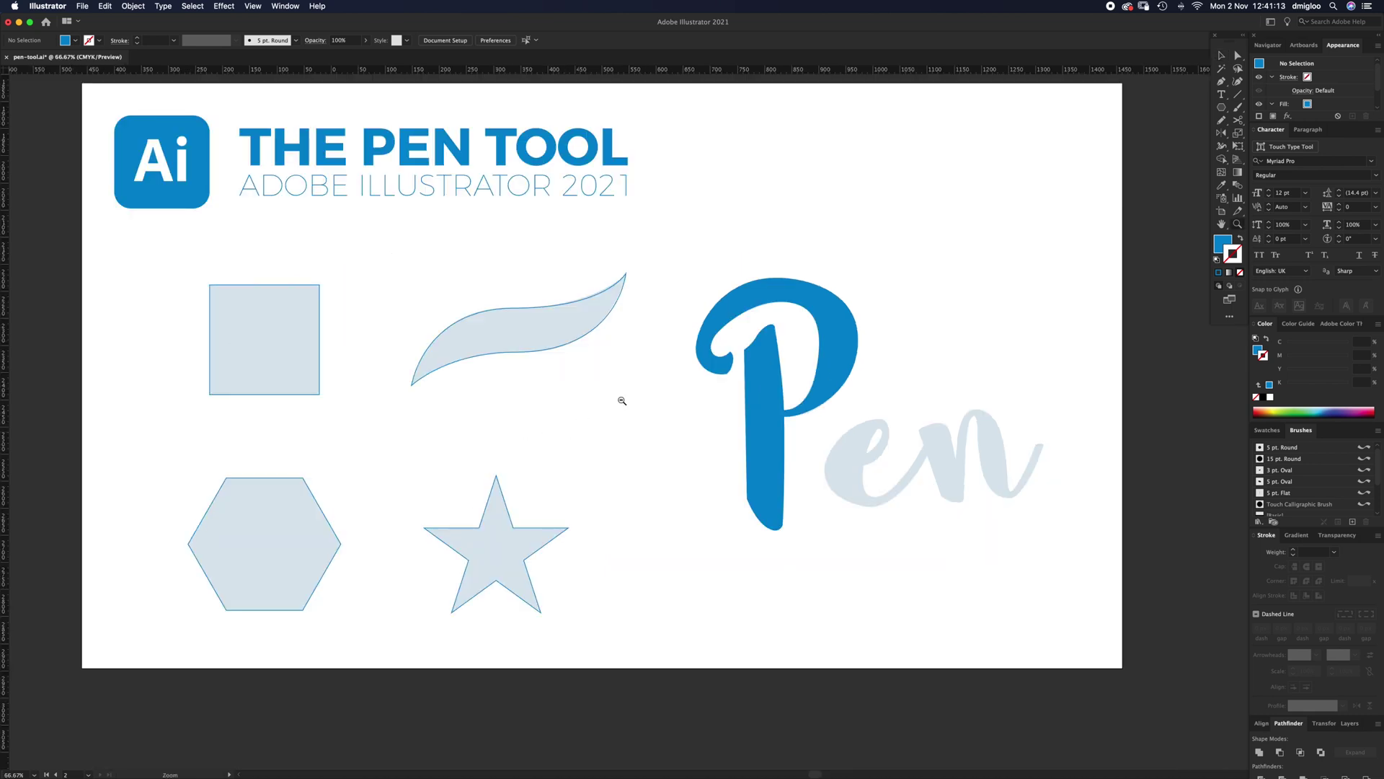
scroll(634, 424, "up", 2)
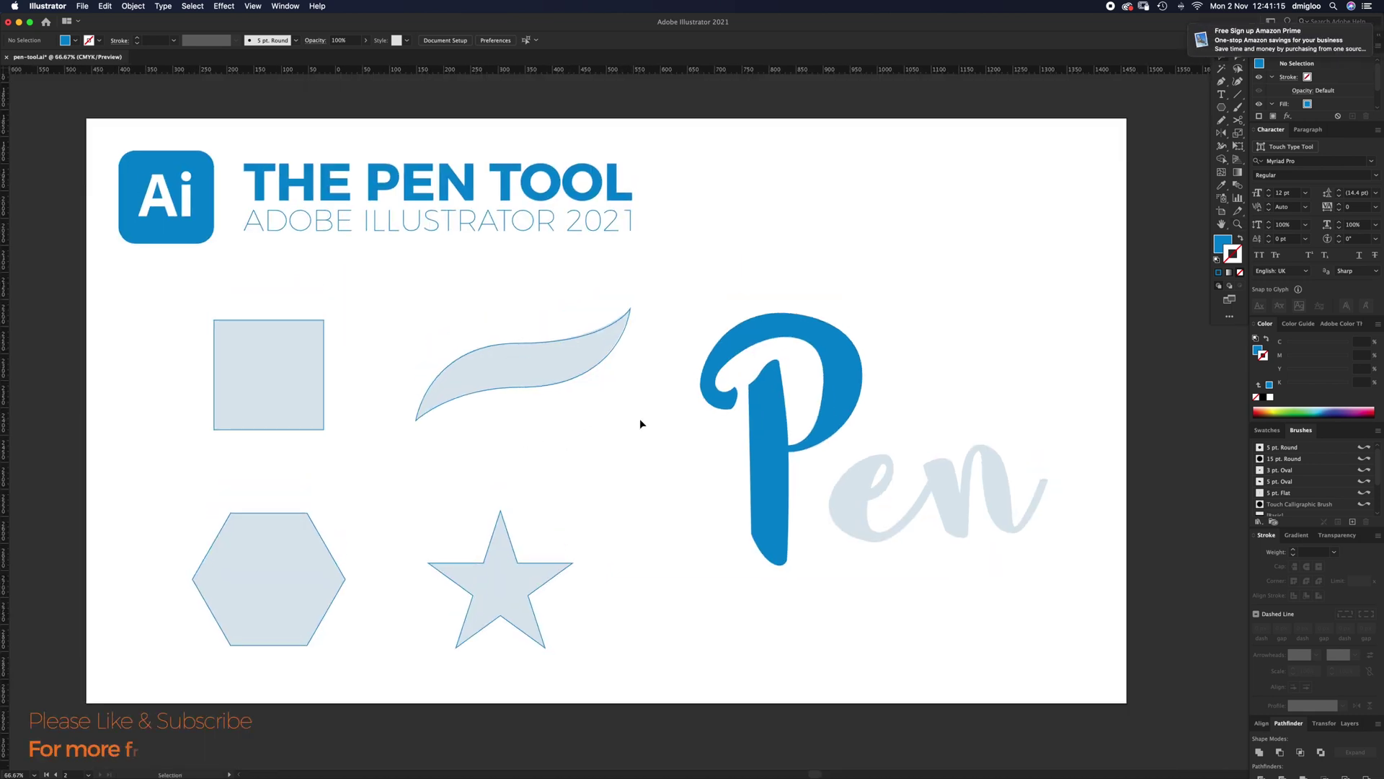